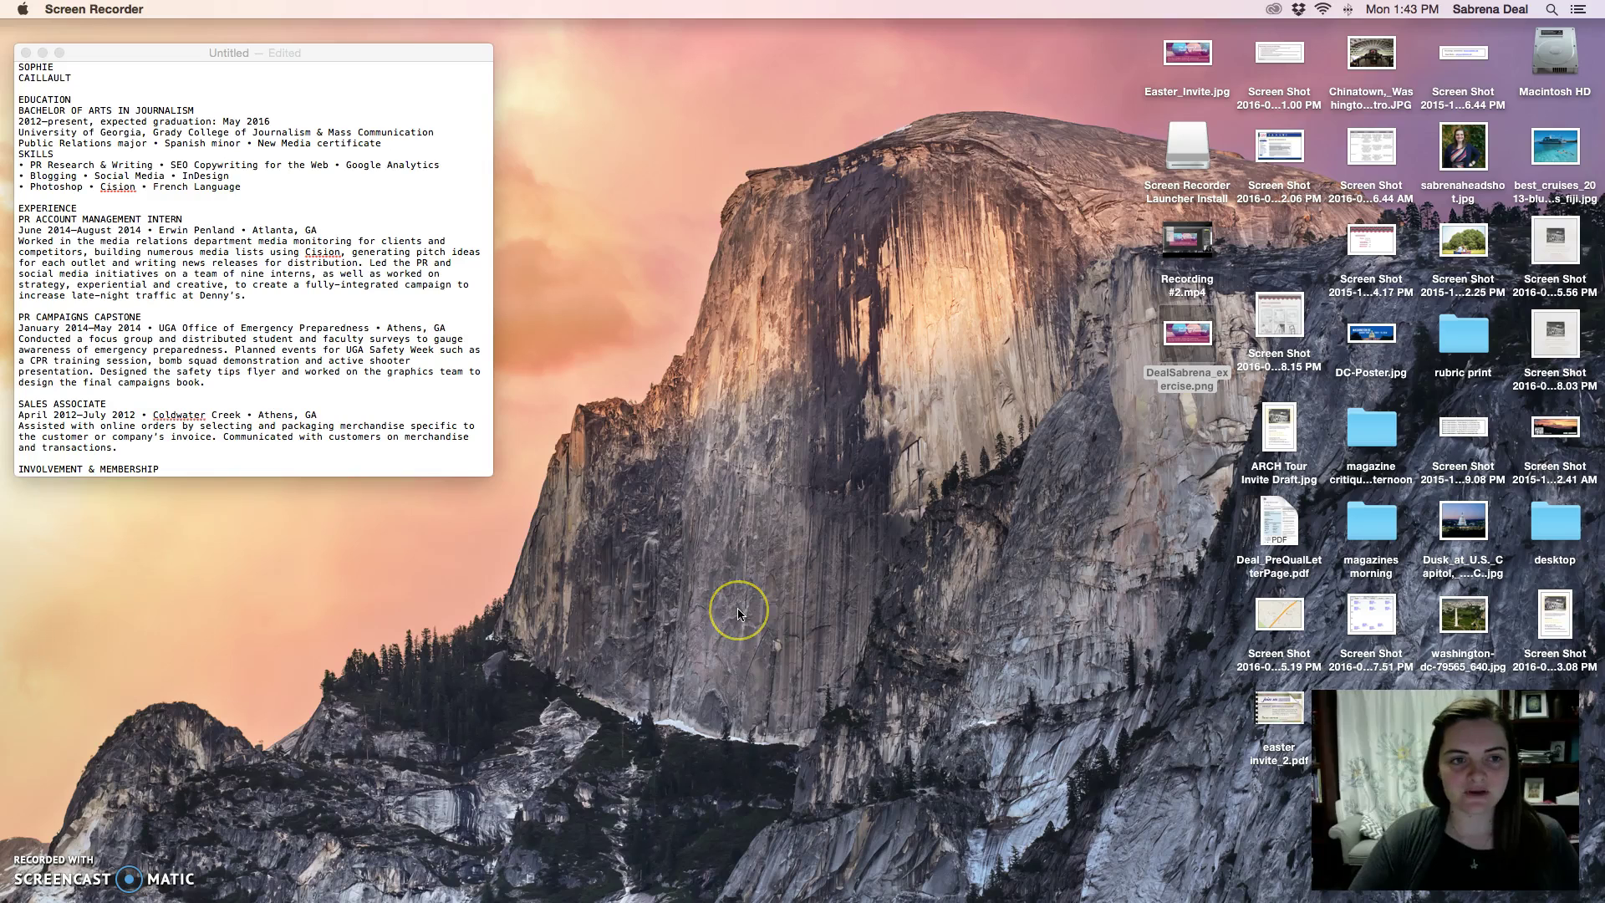
- Bring InDesign forward and create a new one-page Letter document with default margins
mouse_move(761, 890)
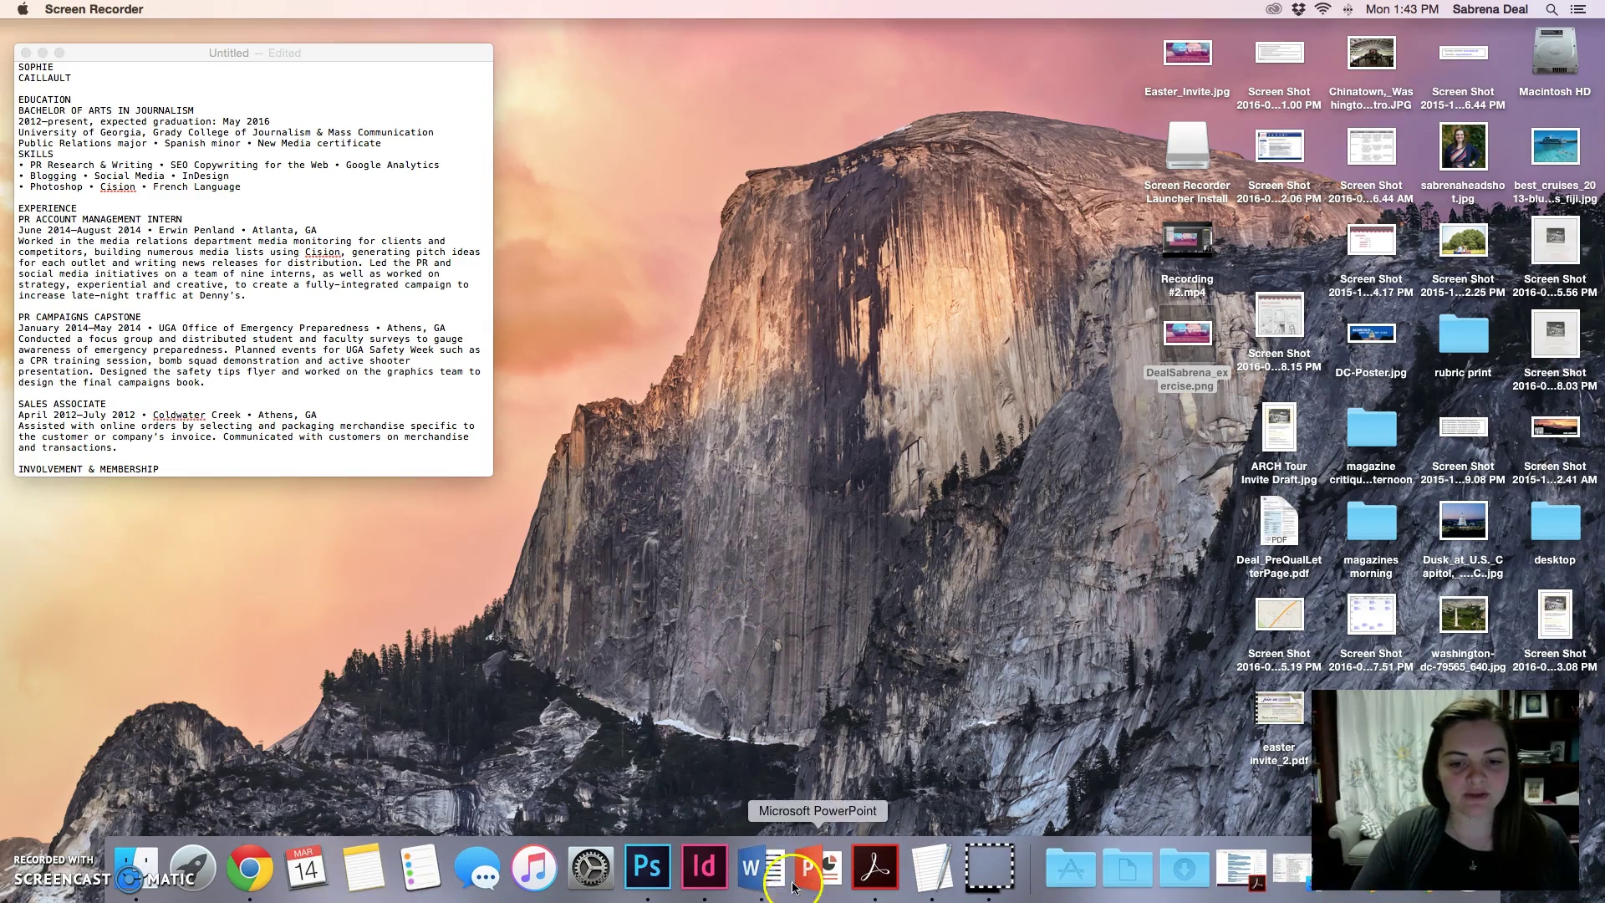
click(711, 874)
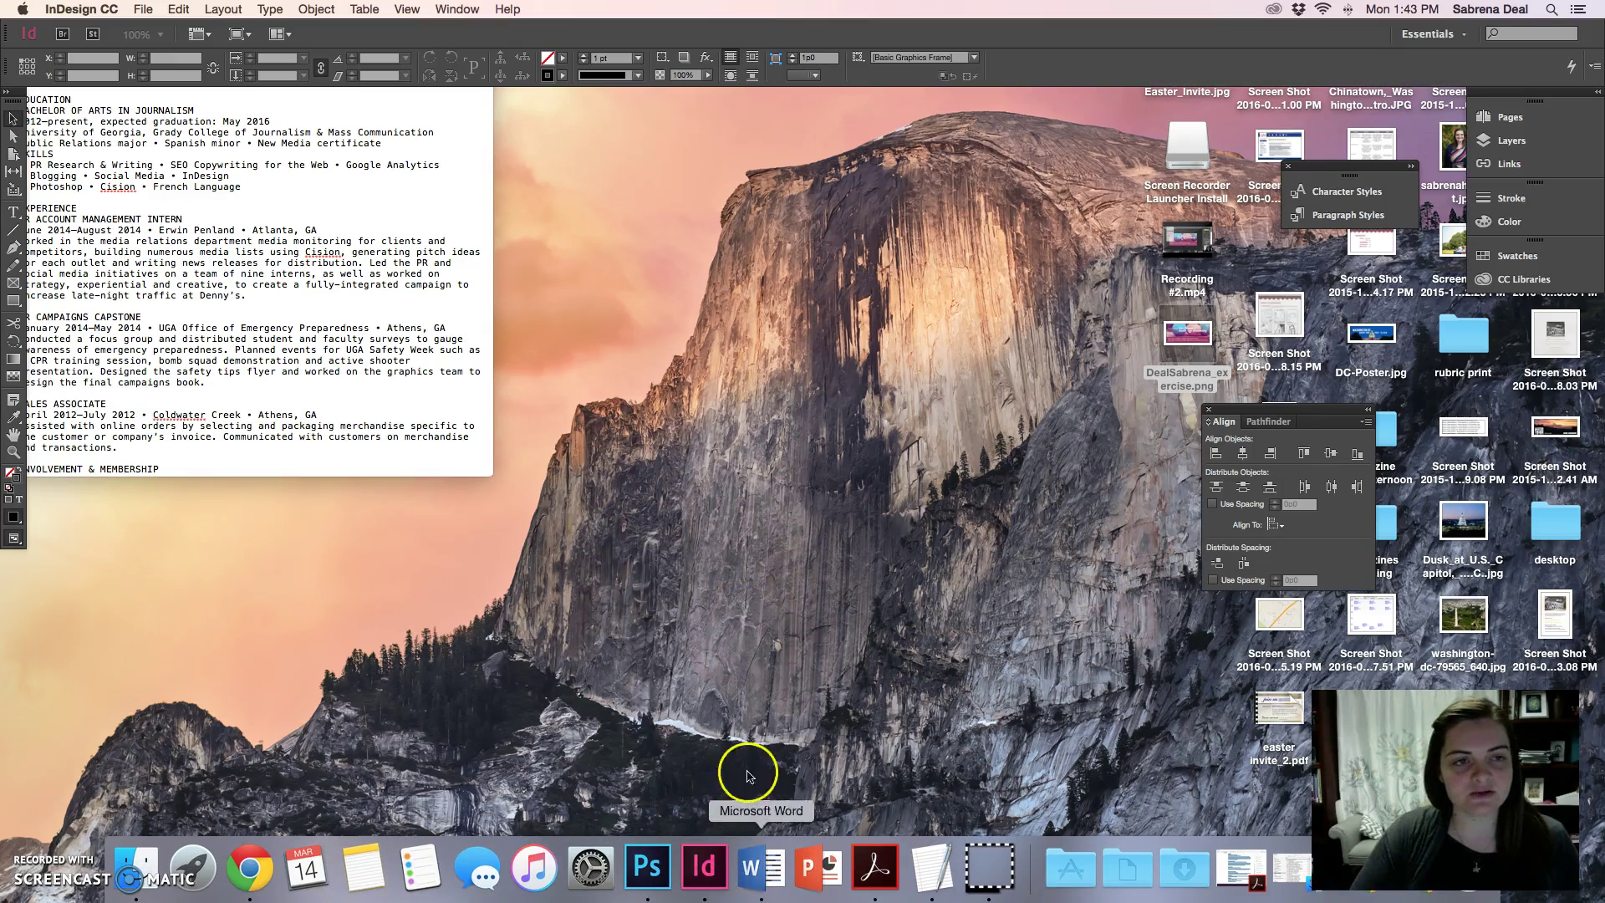
click(143, 9)
mouse_move(213, 32)
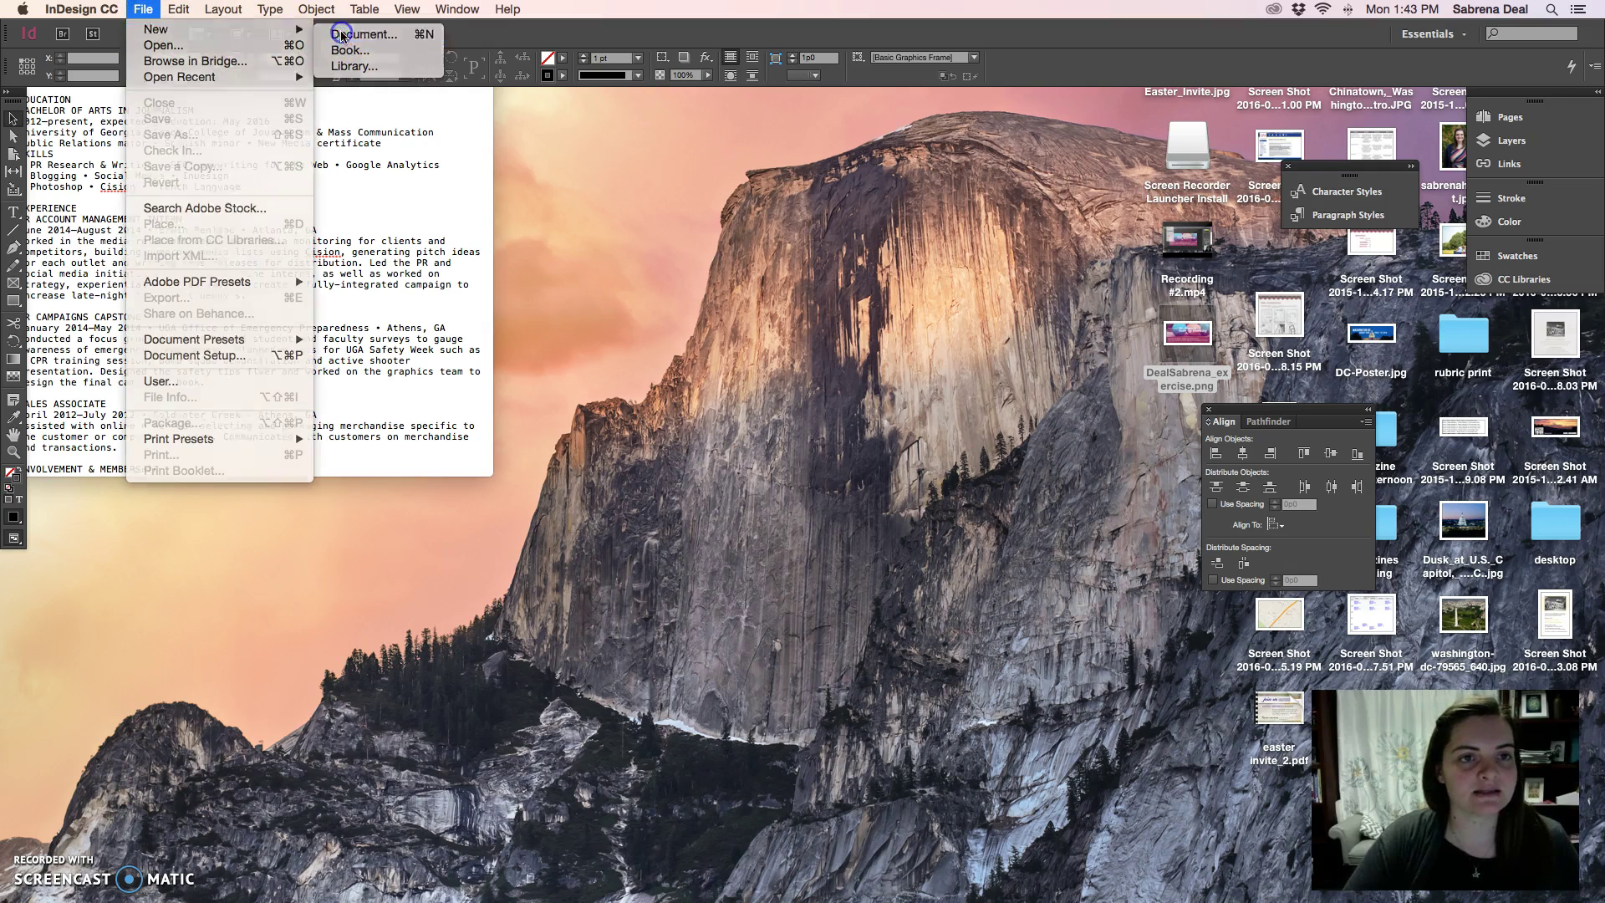
click(366, 35)
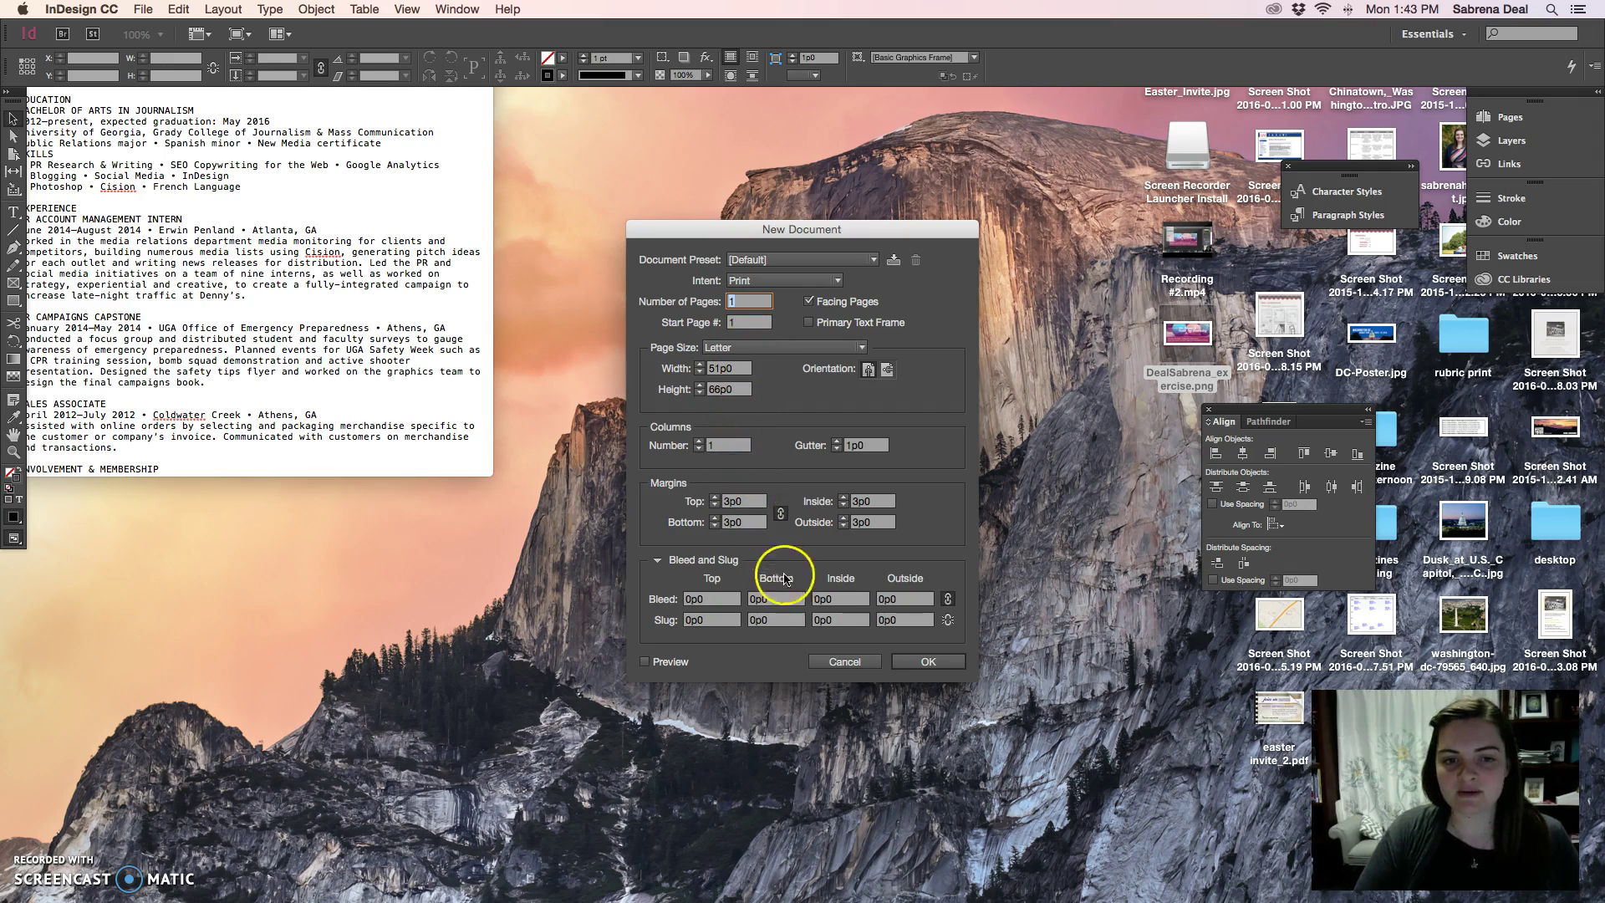
click(917, 662)
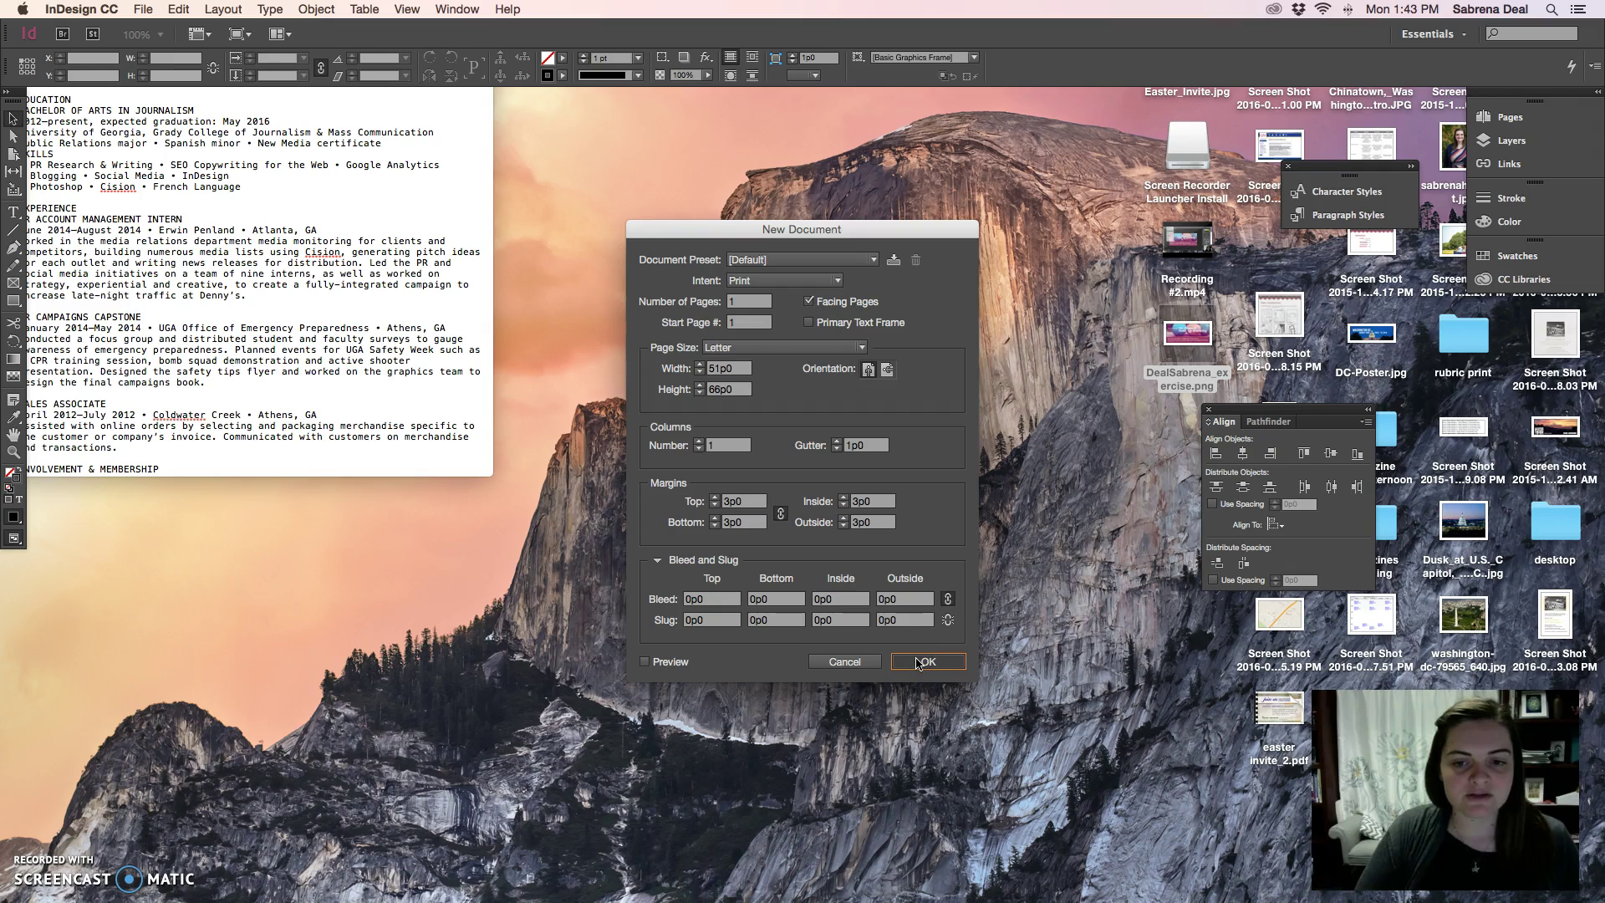
click(917, 662)
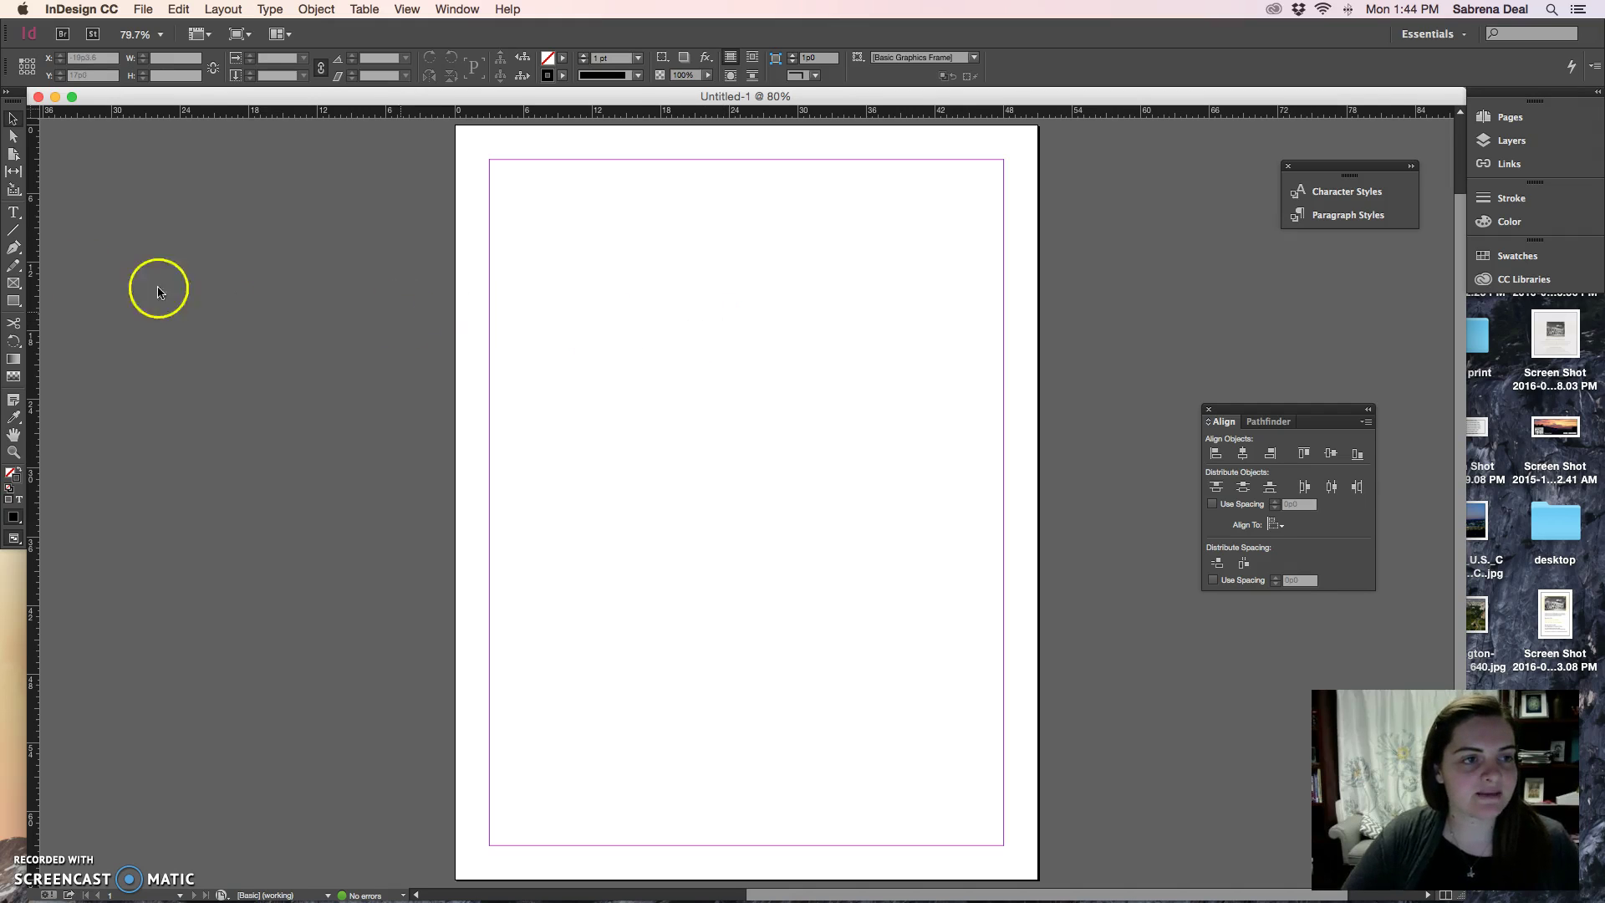
- Arrange the InDesign document and the TextEdit resume side by side
drag(128, 99, 423, 98)
click(265, 145)
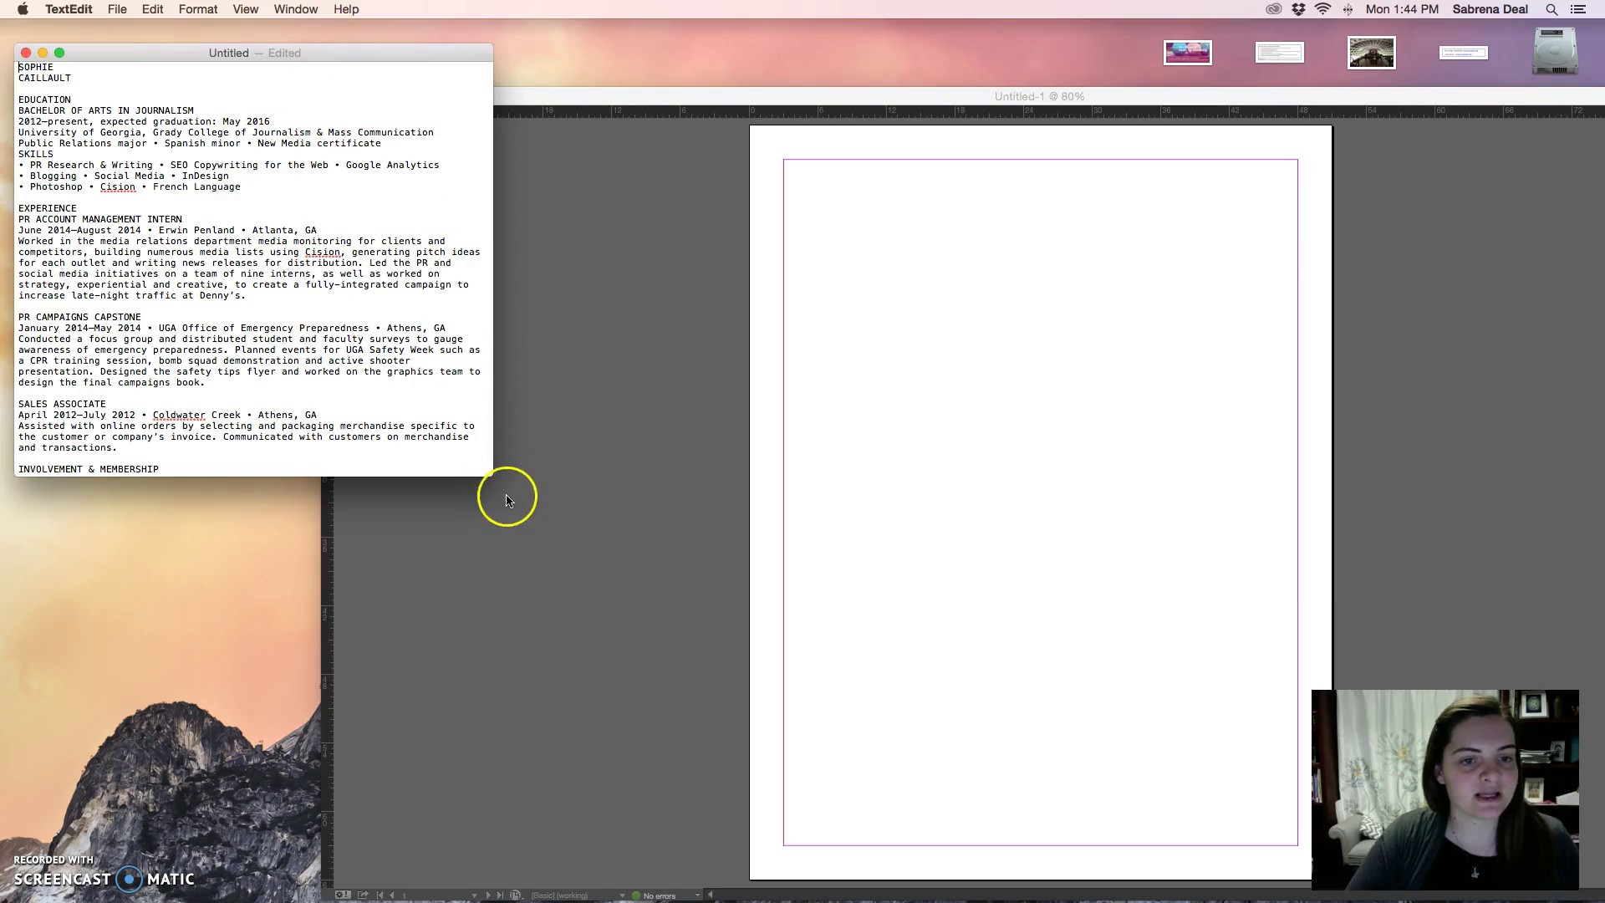
drag(490, 475, 458, 437)
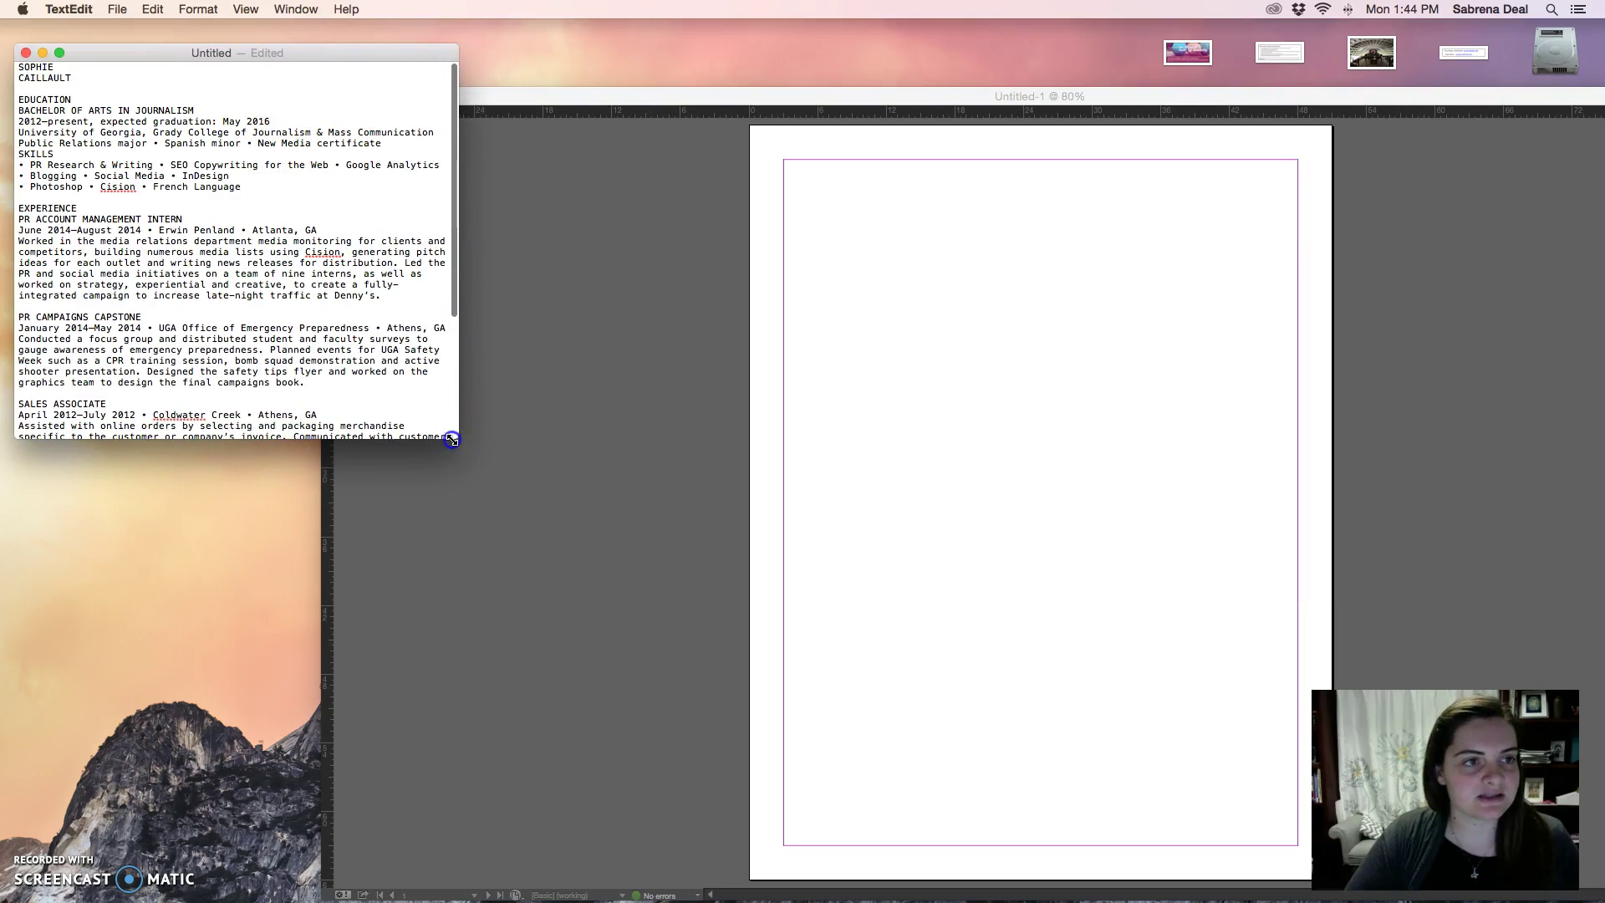
click(750, 105)
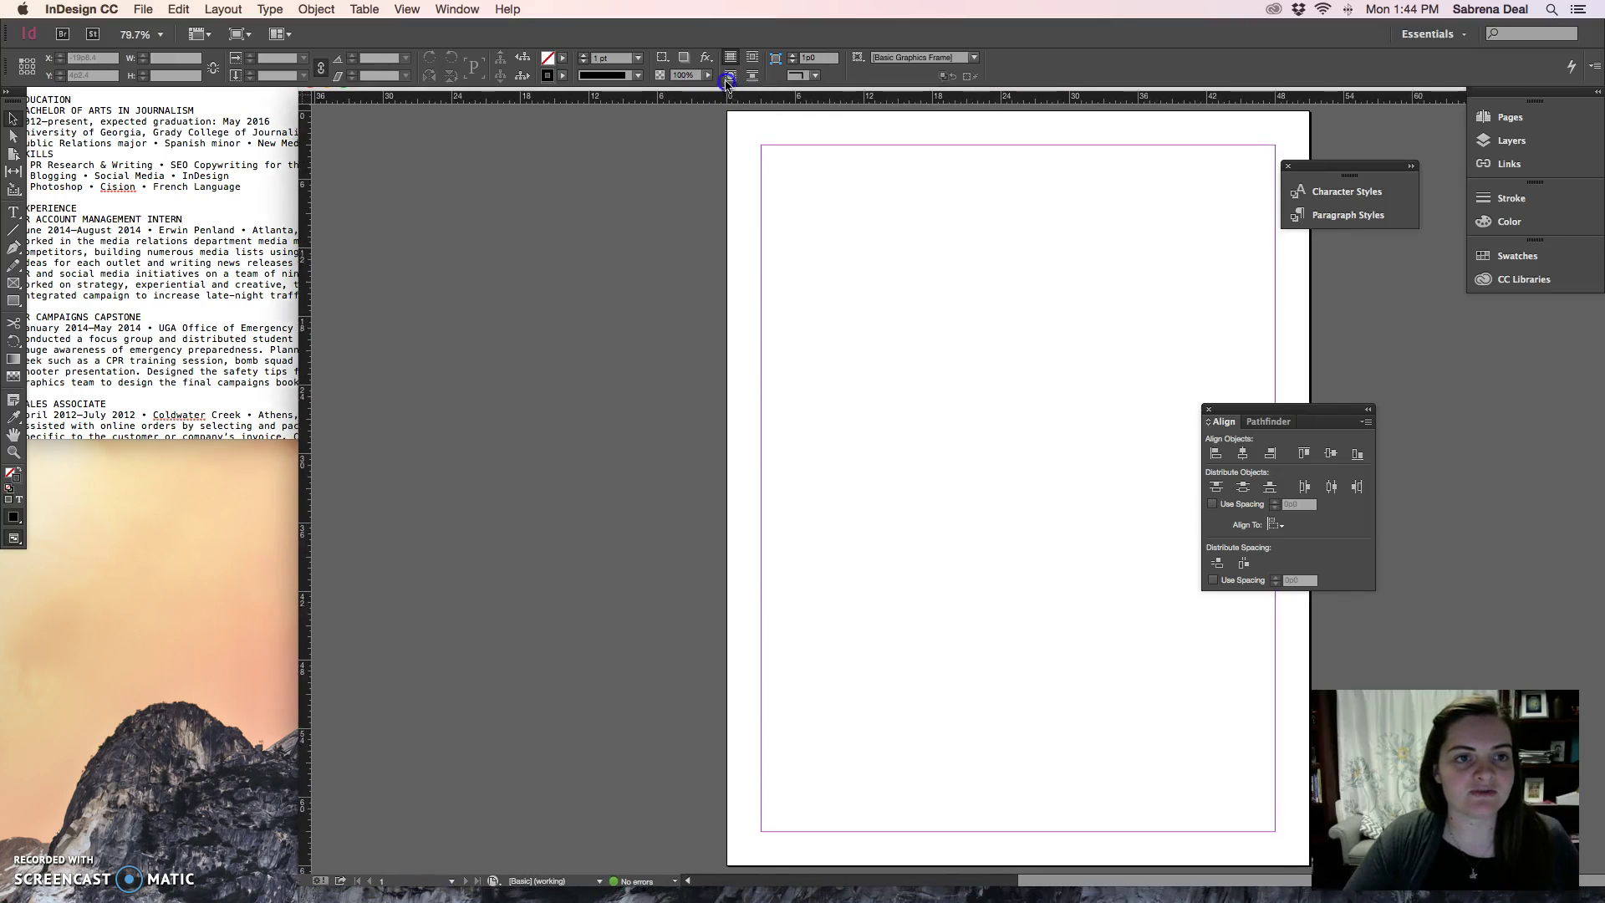
- Copy the two name lines from the TextEdit resume and return to InDesign
click(171, 131)
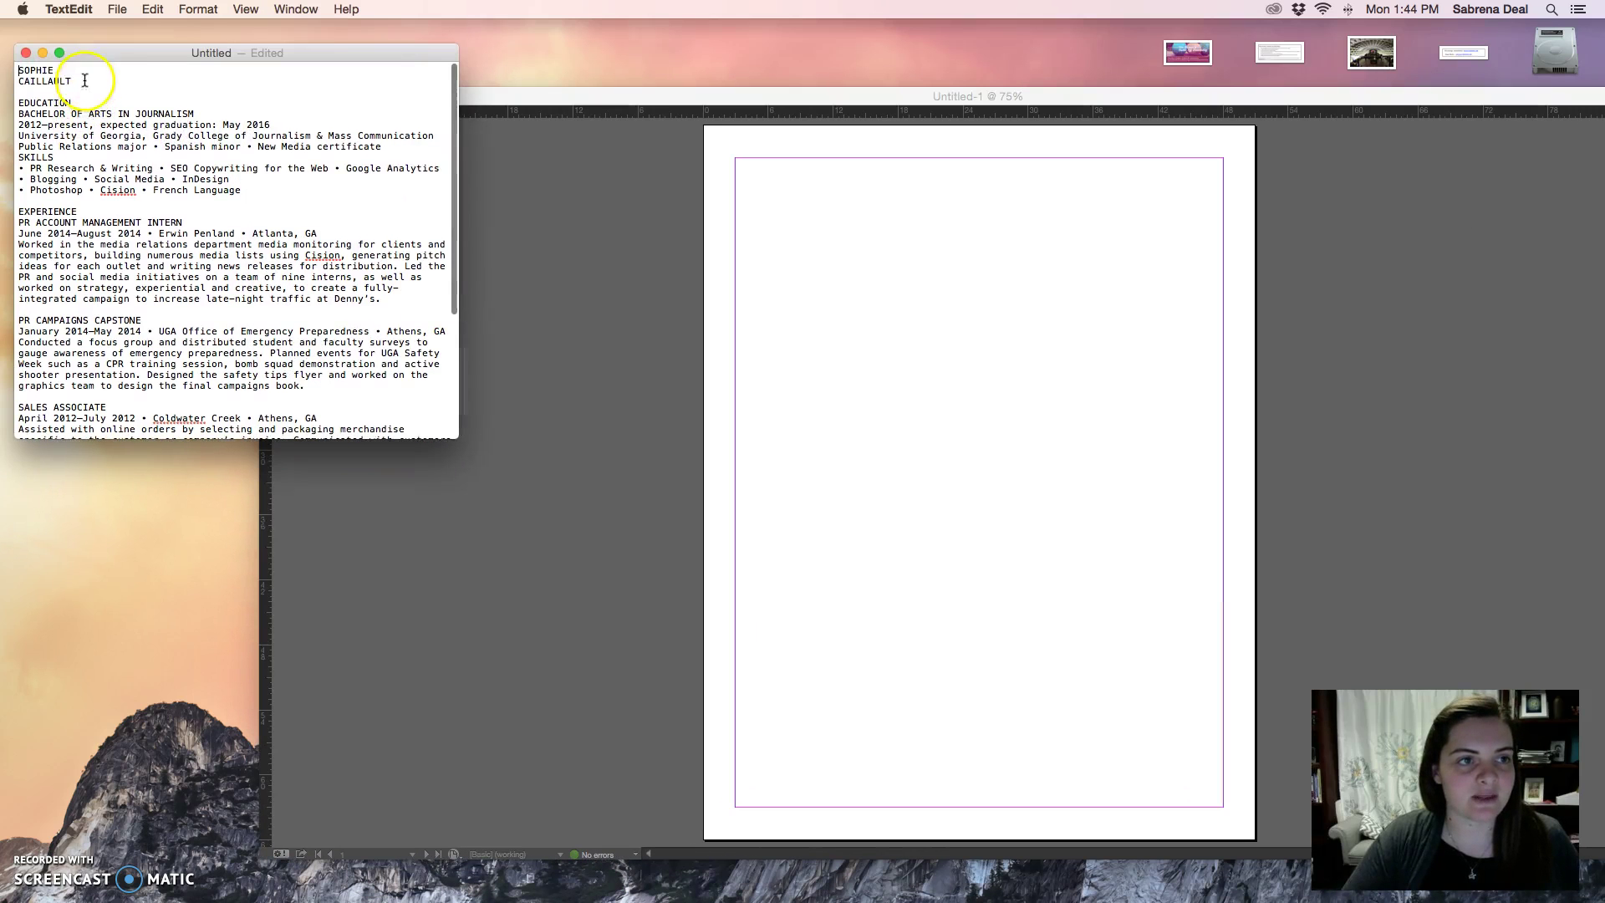
drag(18, 67, 50, 87)
key(super+c)
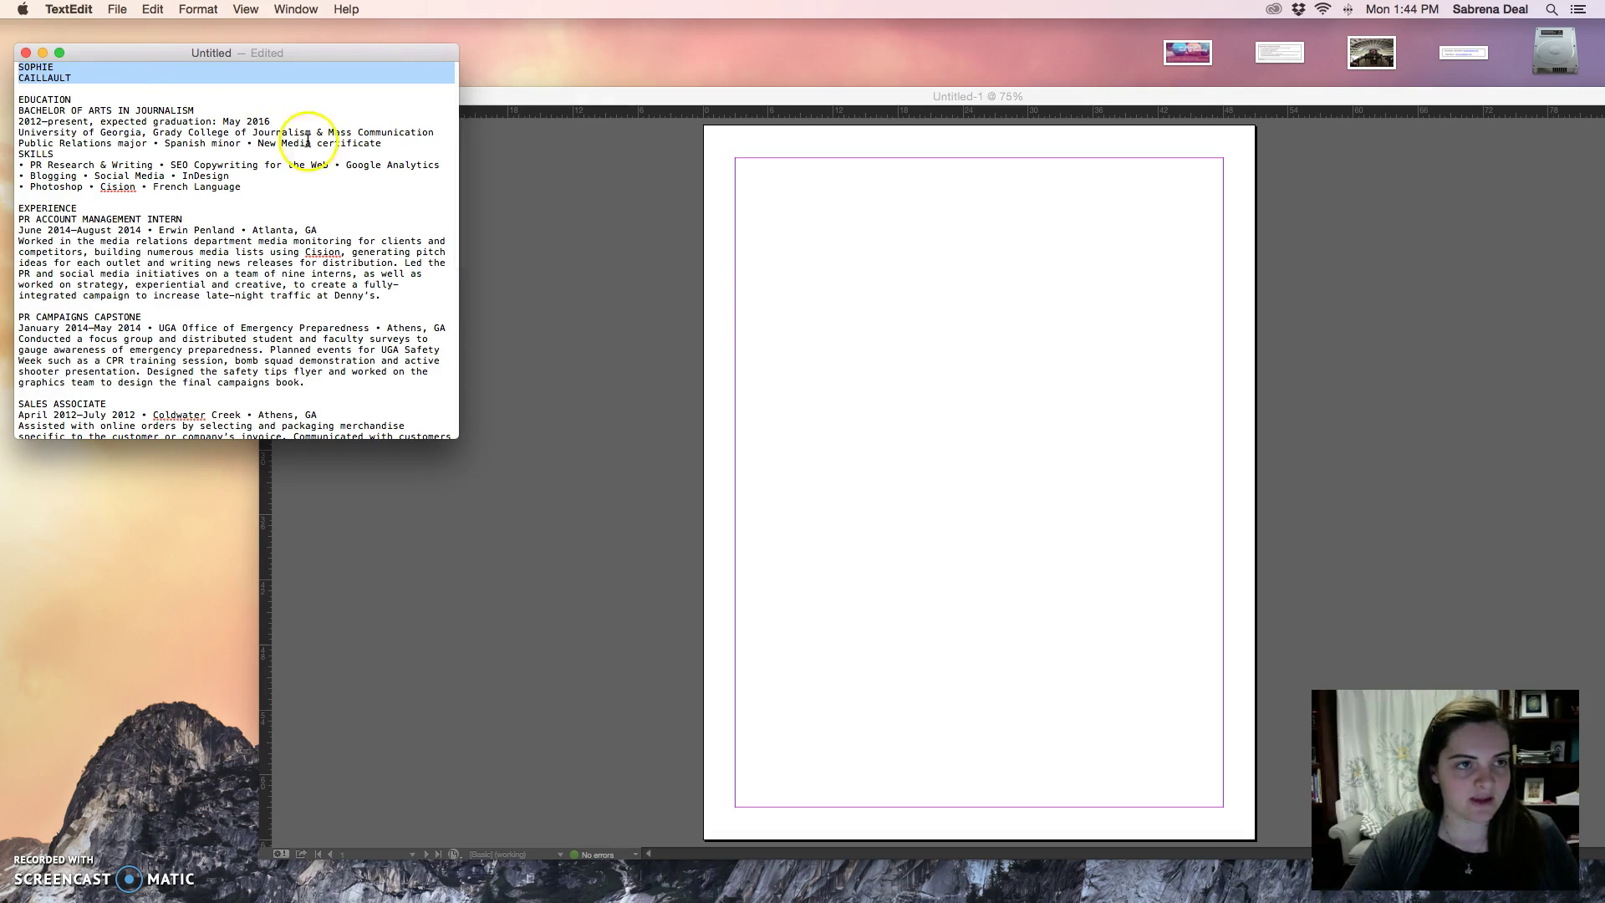
click(746, 294)
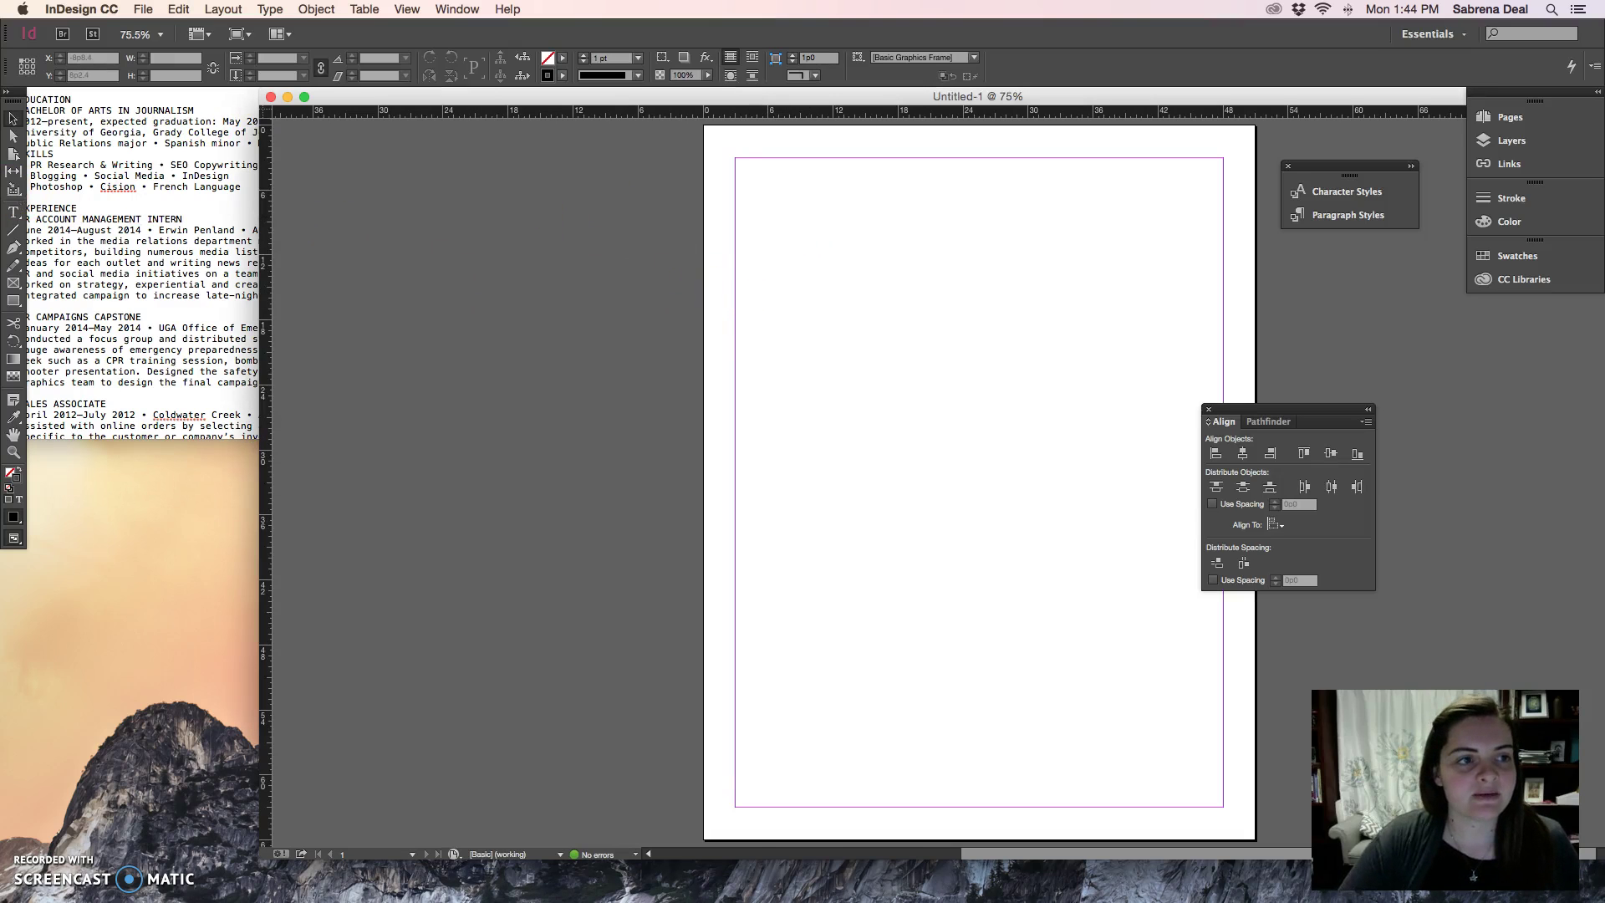
- Draw a text frame at the page's top-left and paste the two-line name into it
key(t)
drag(735, 159, 905, 237)
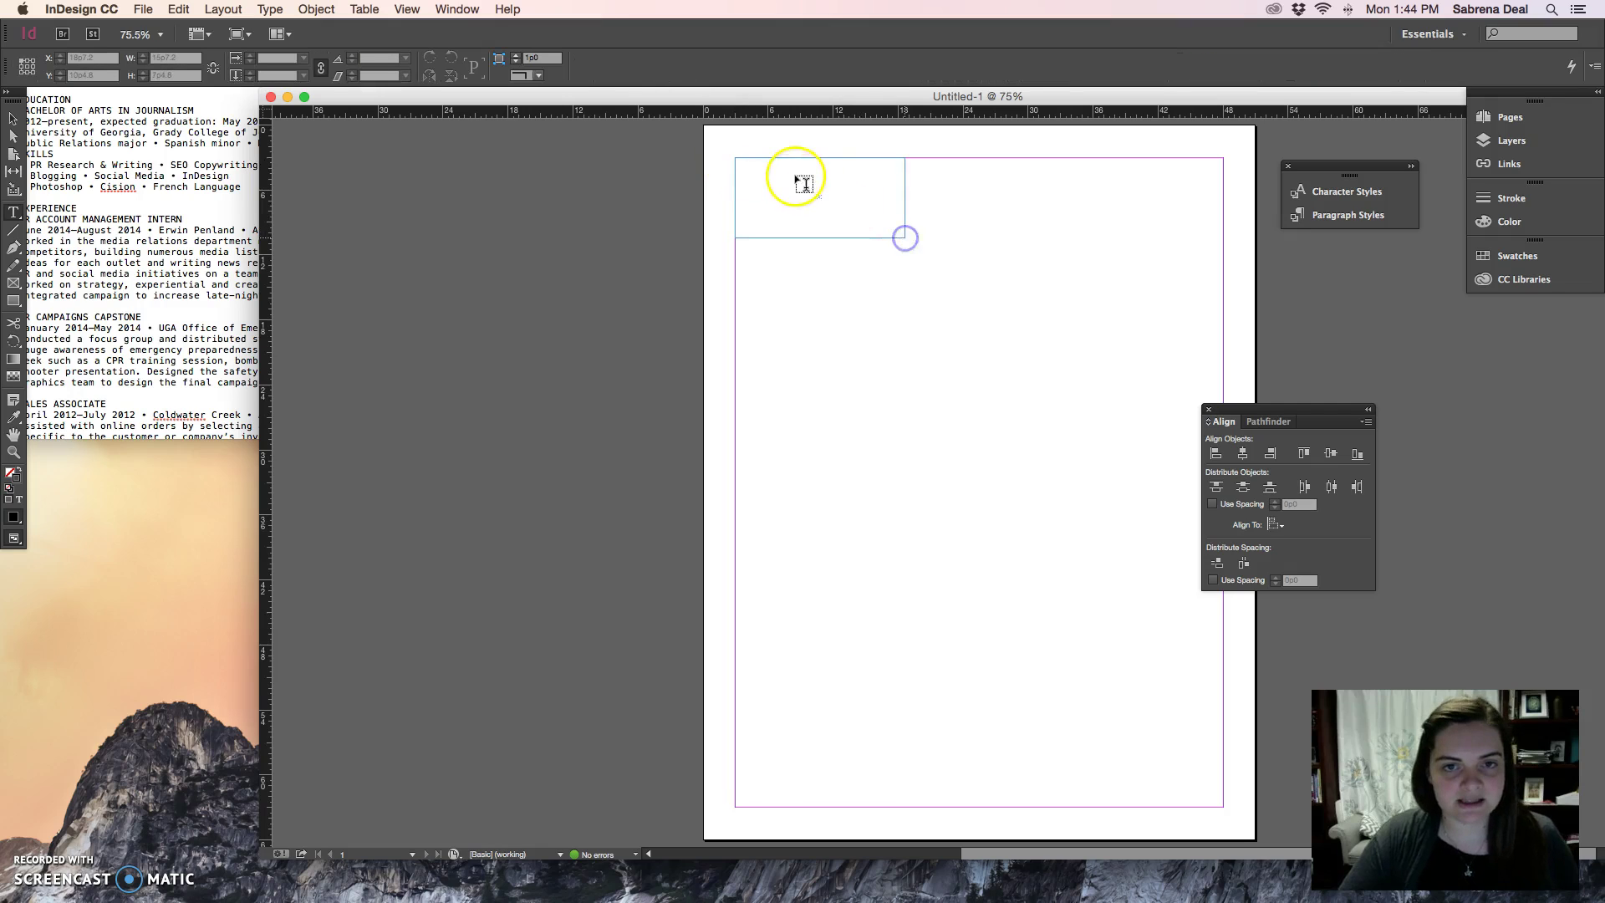
click(760, 173)
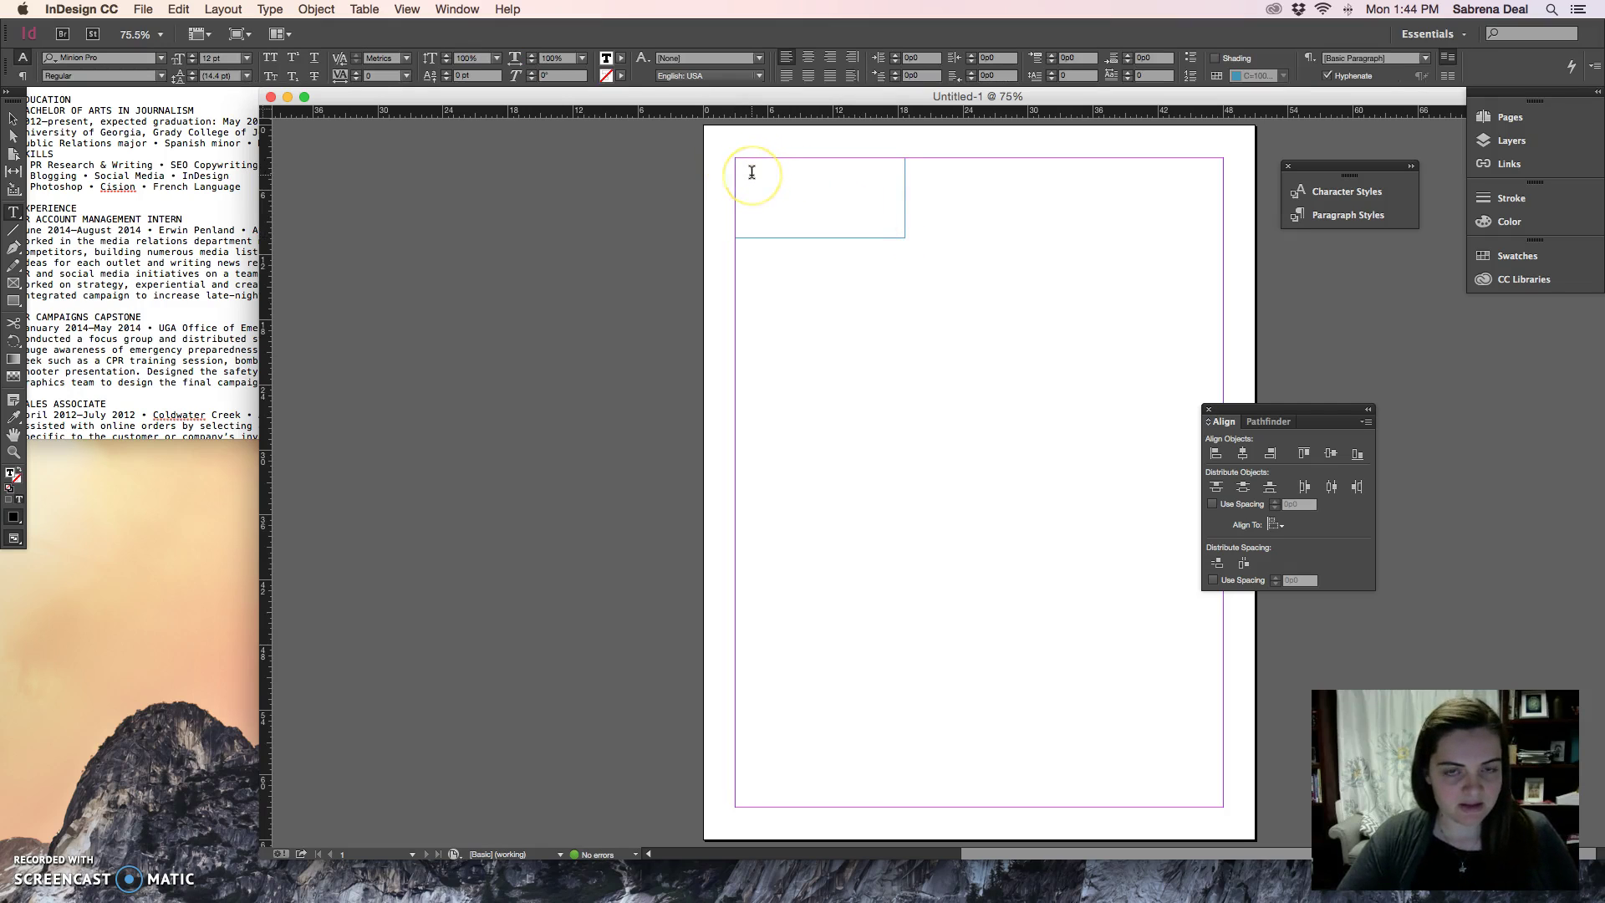
key(super+v)
drag(796, 175, 721, 156)
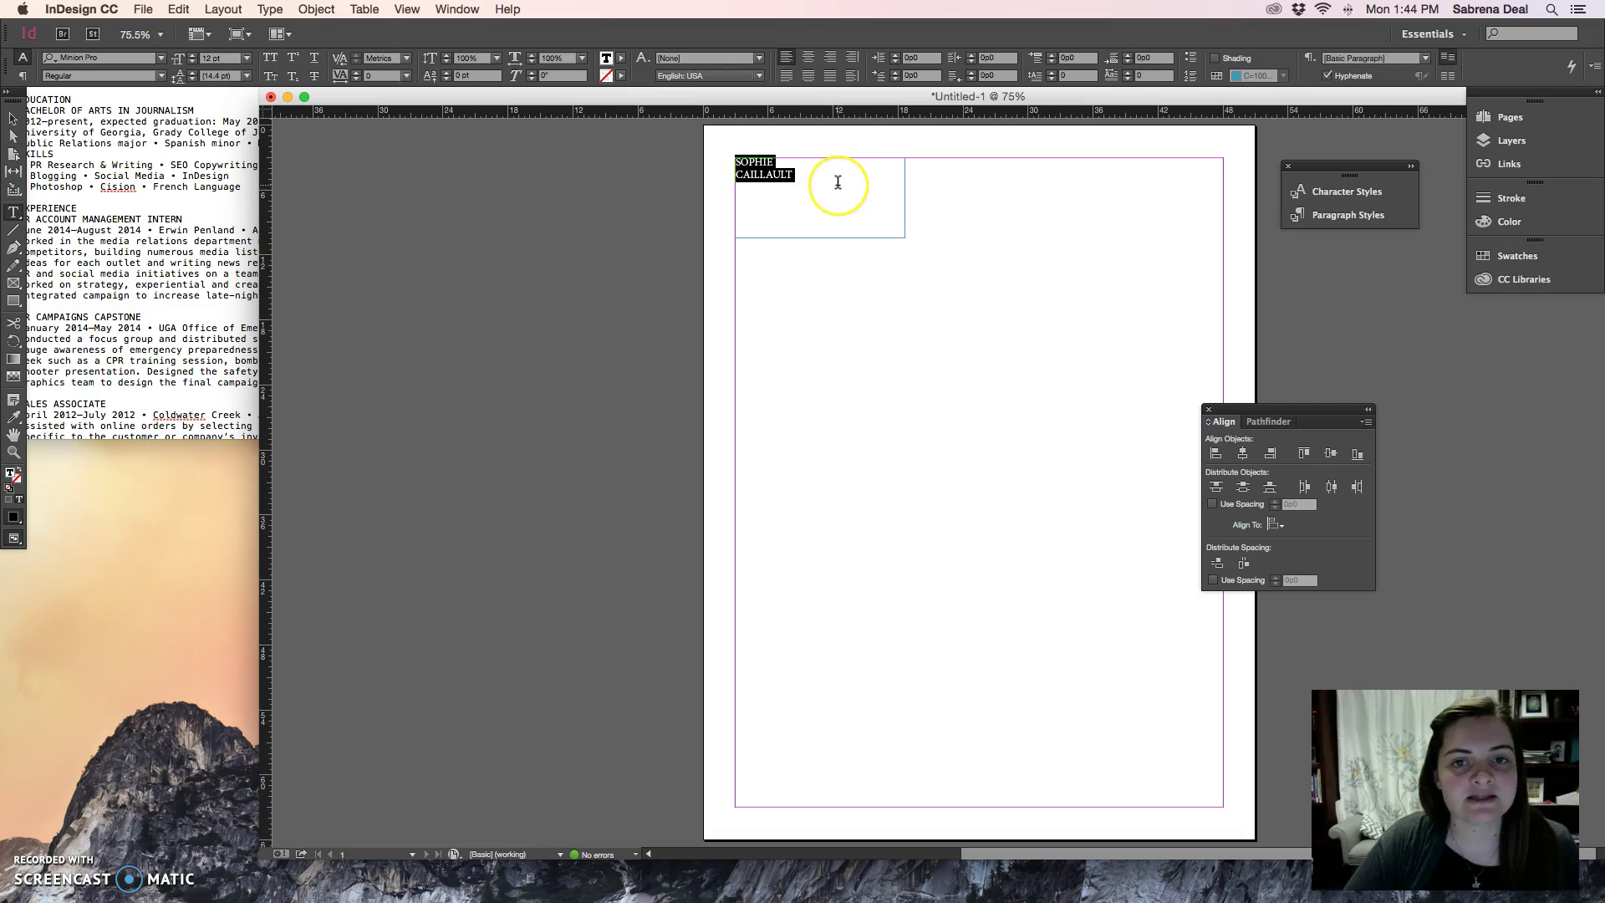
- Set the name in Gill Sans Bold and raise its size to 25 pt
drag(808, 98, 696, 100)
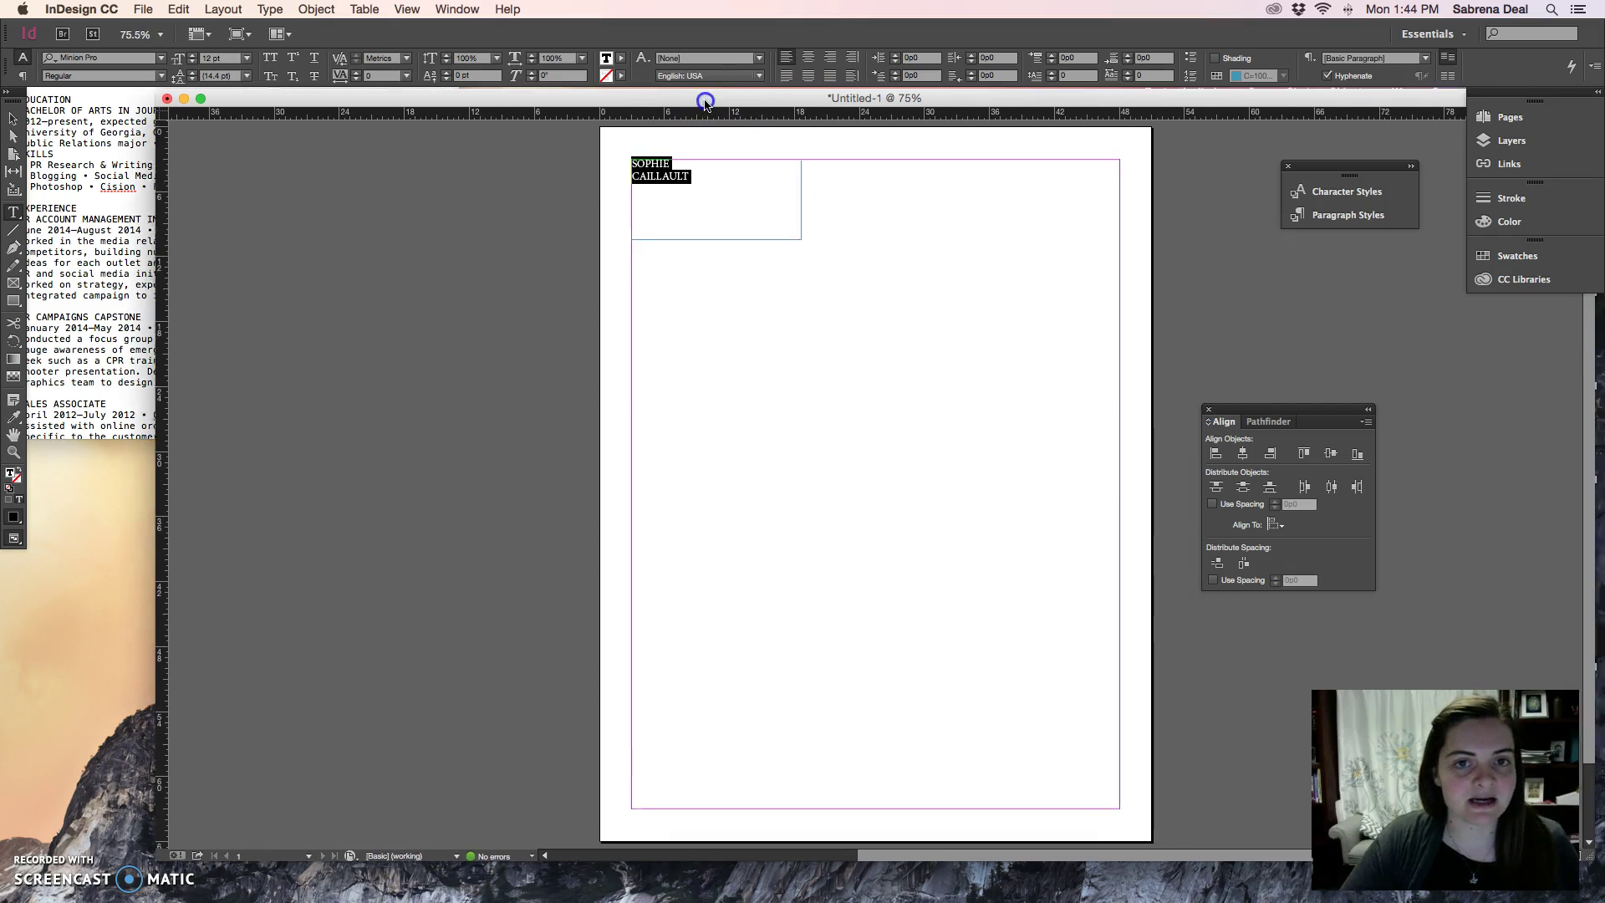
click(143, 57)
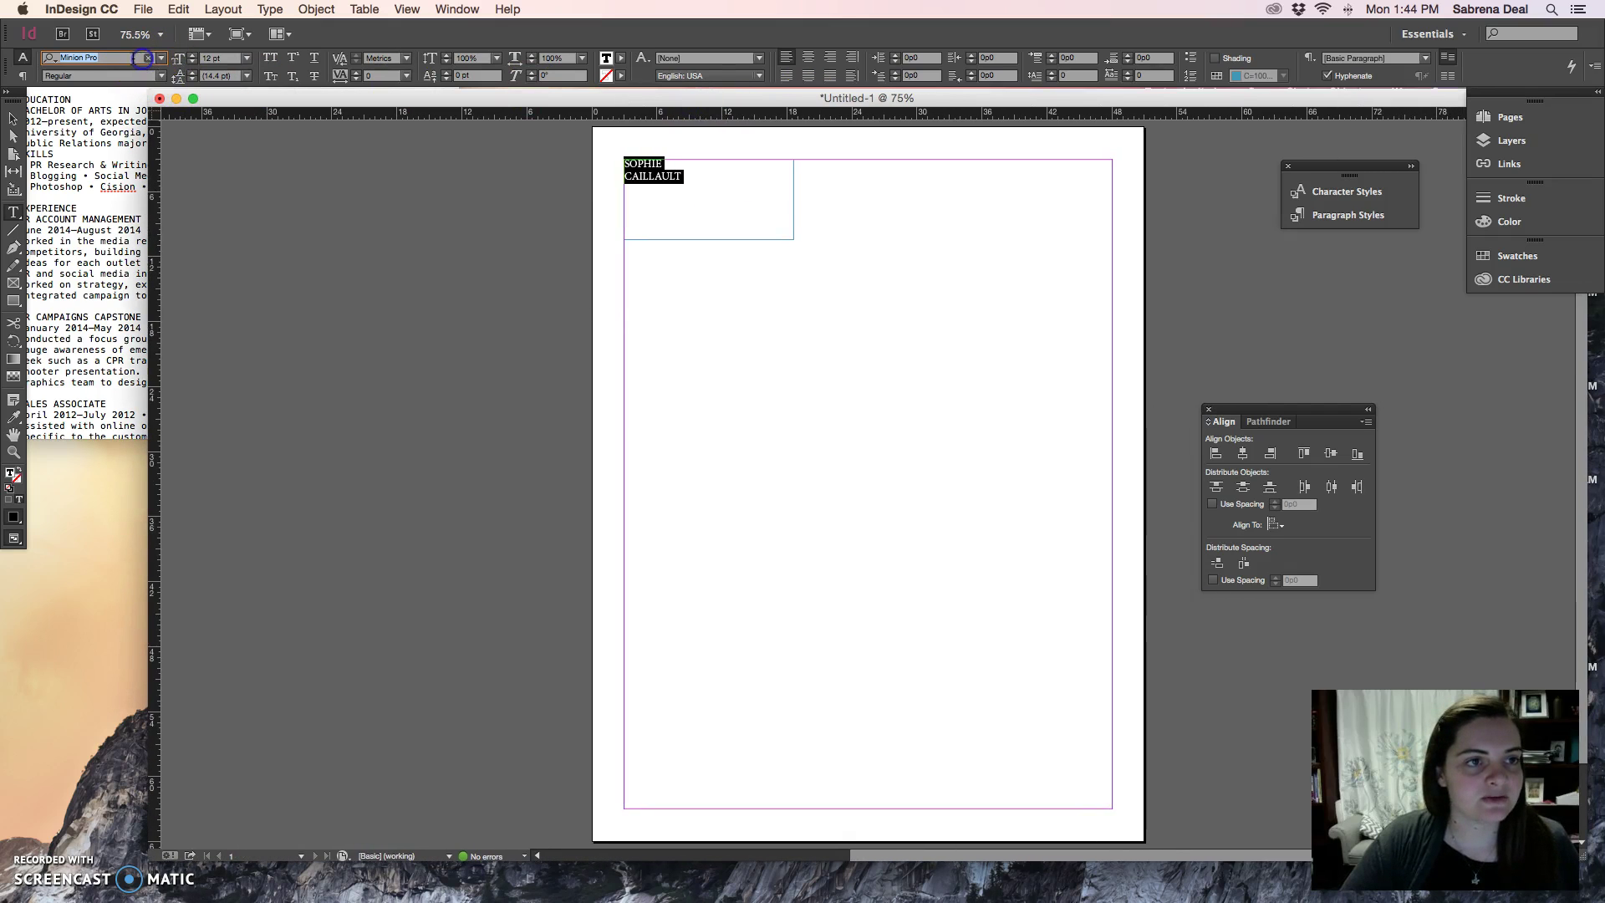
text(gil)
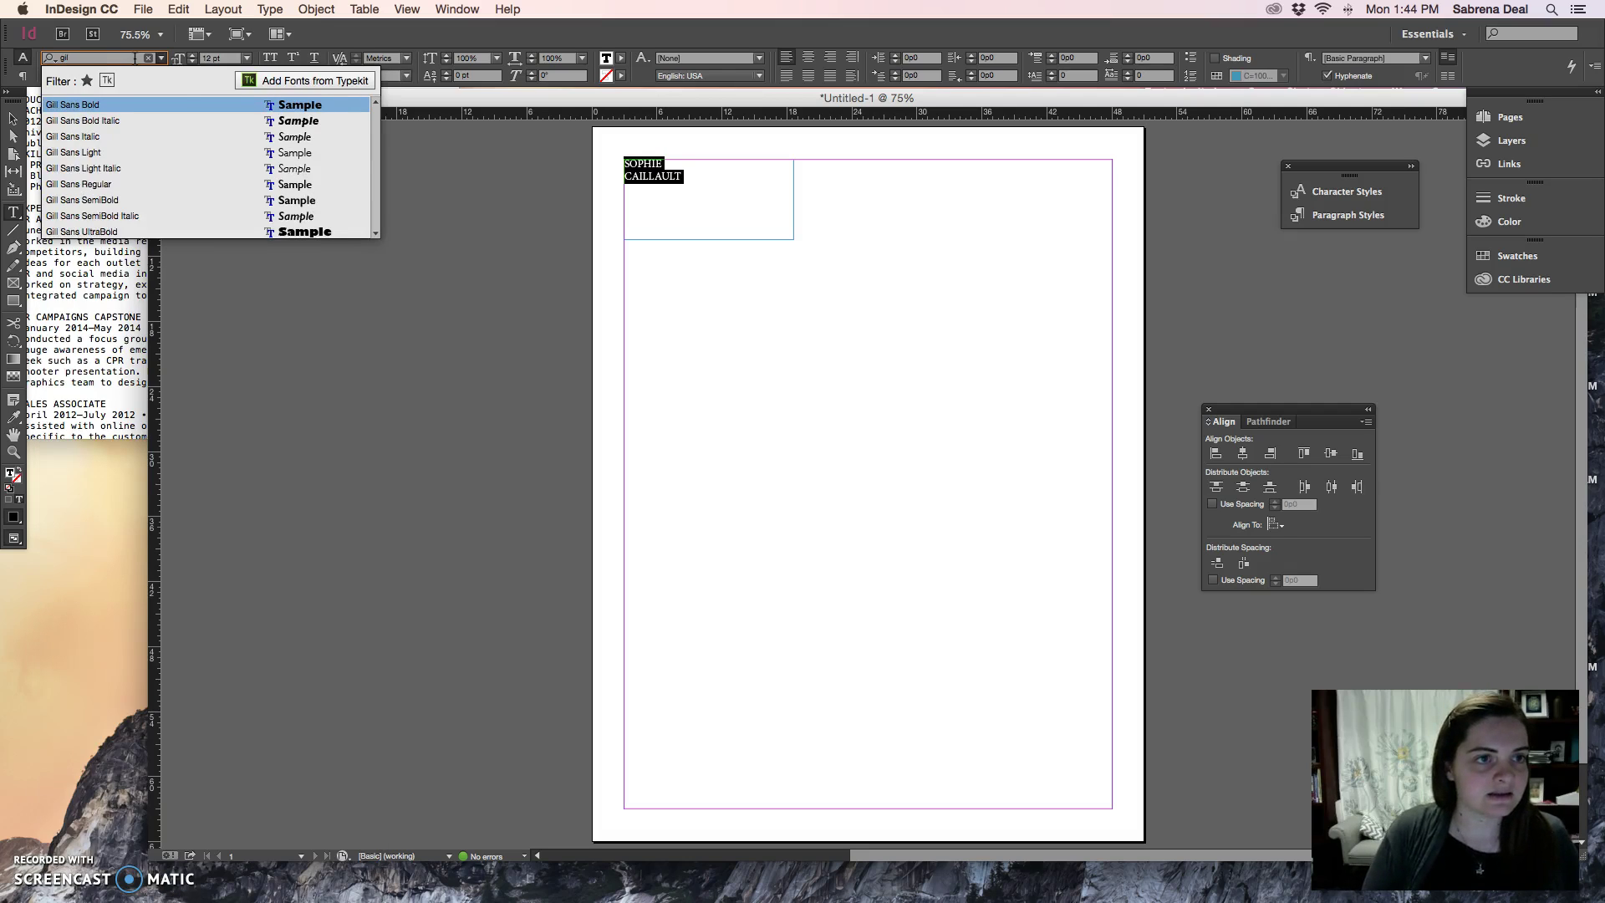
key(Return)
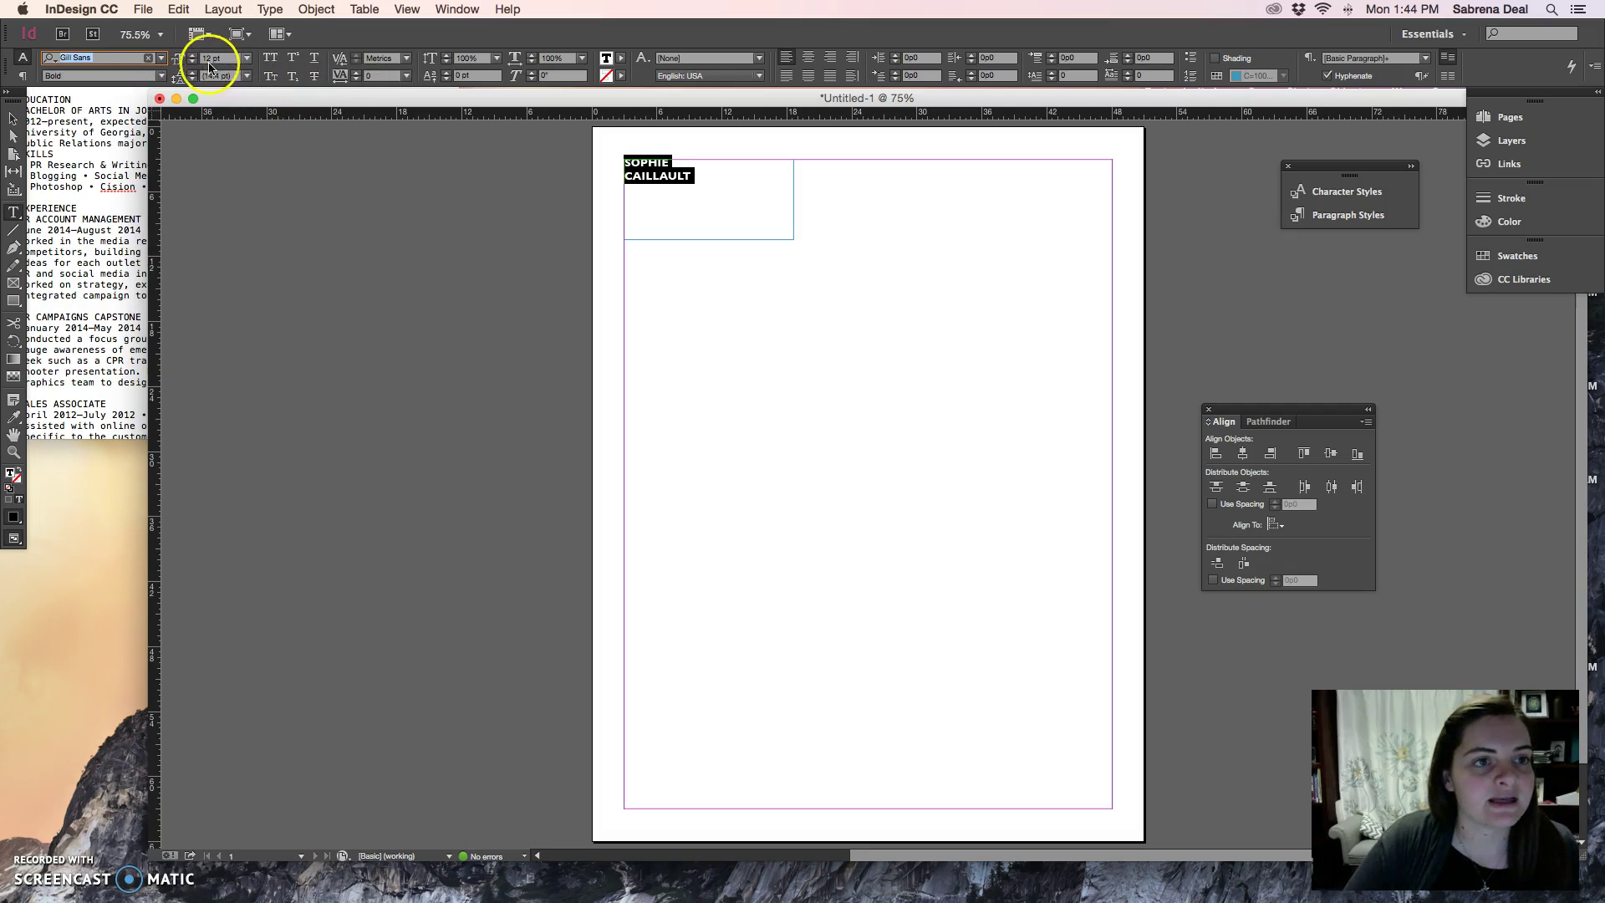
click(193, 55)
click(193, 55)
click(193, 55)
click(193, 56)
click(193, 55)
click(193, 55)
click(193, 55)
click(194, 55)
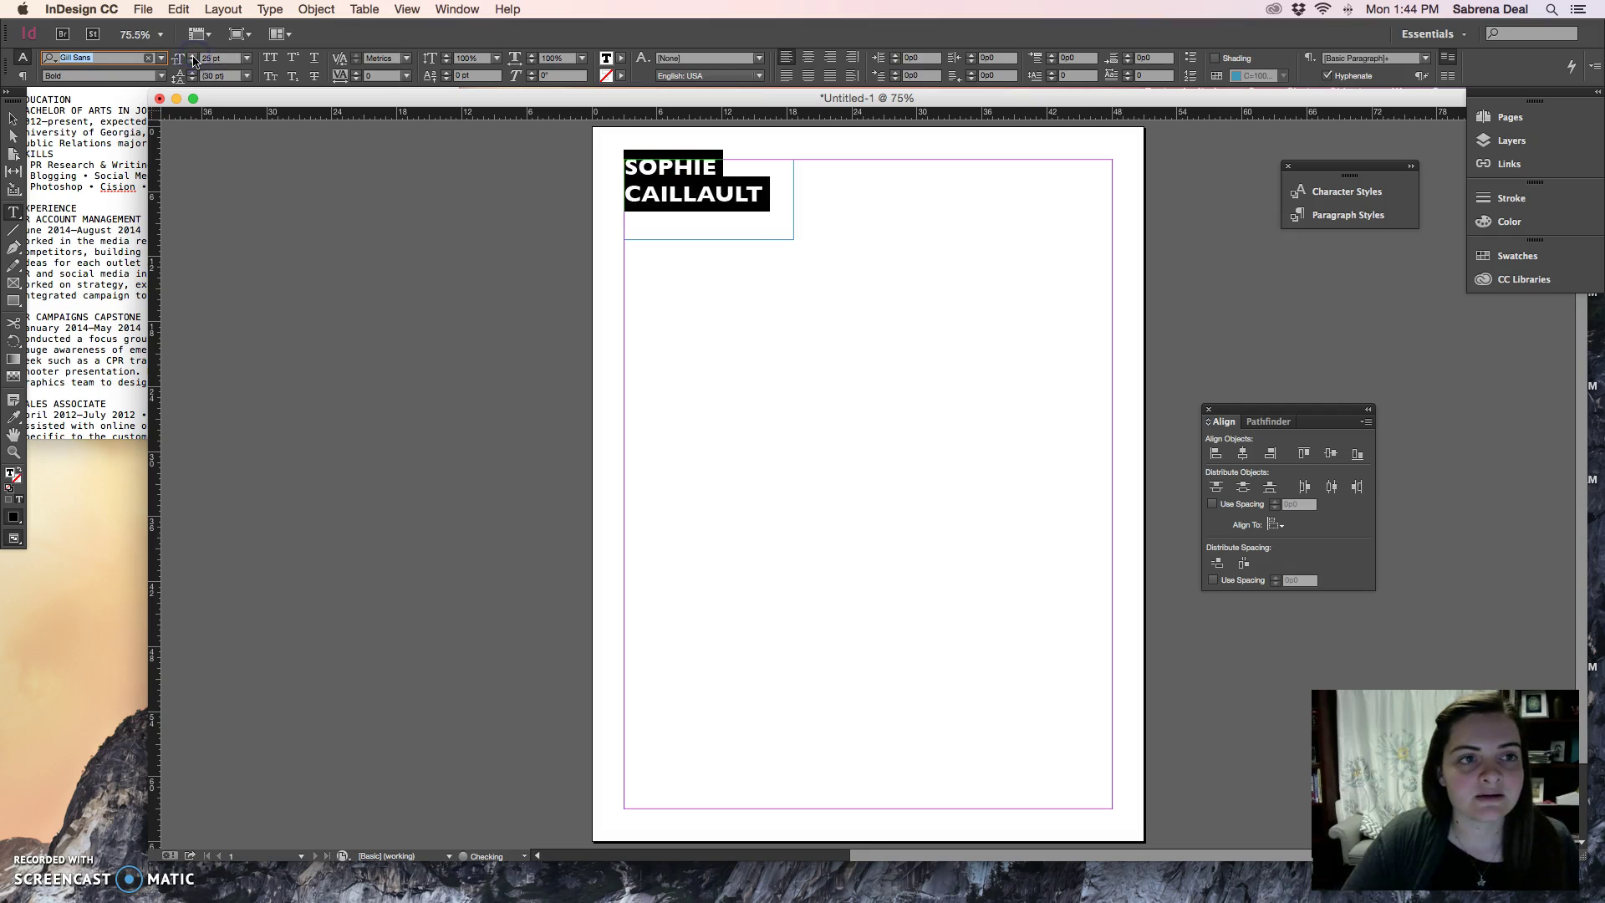
click(13, 119)
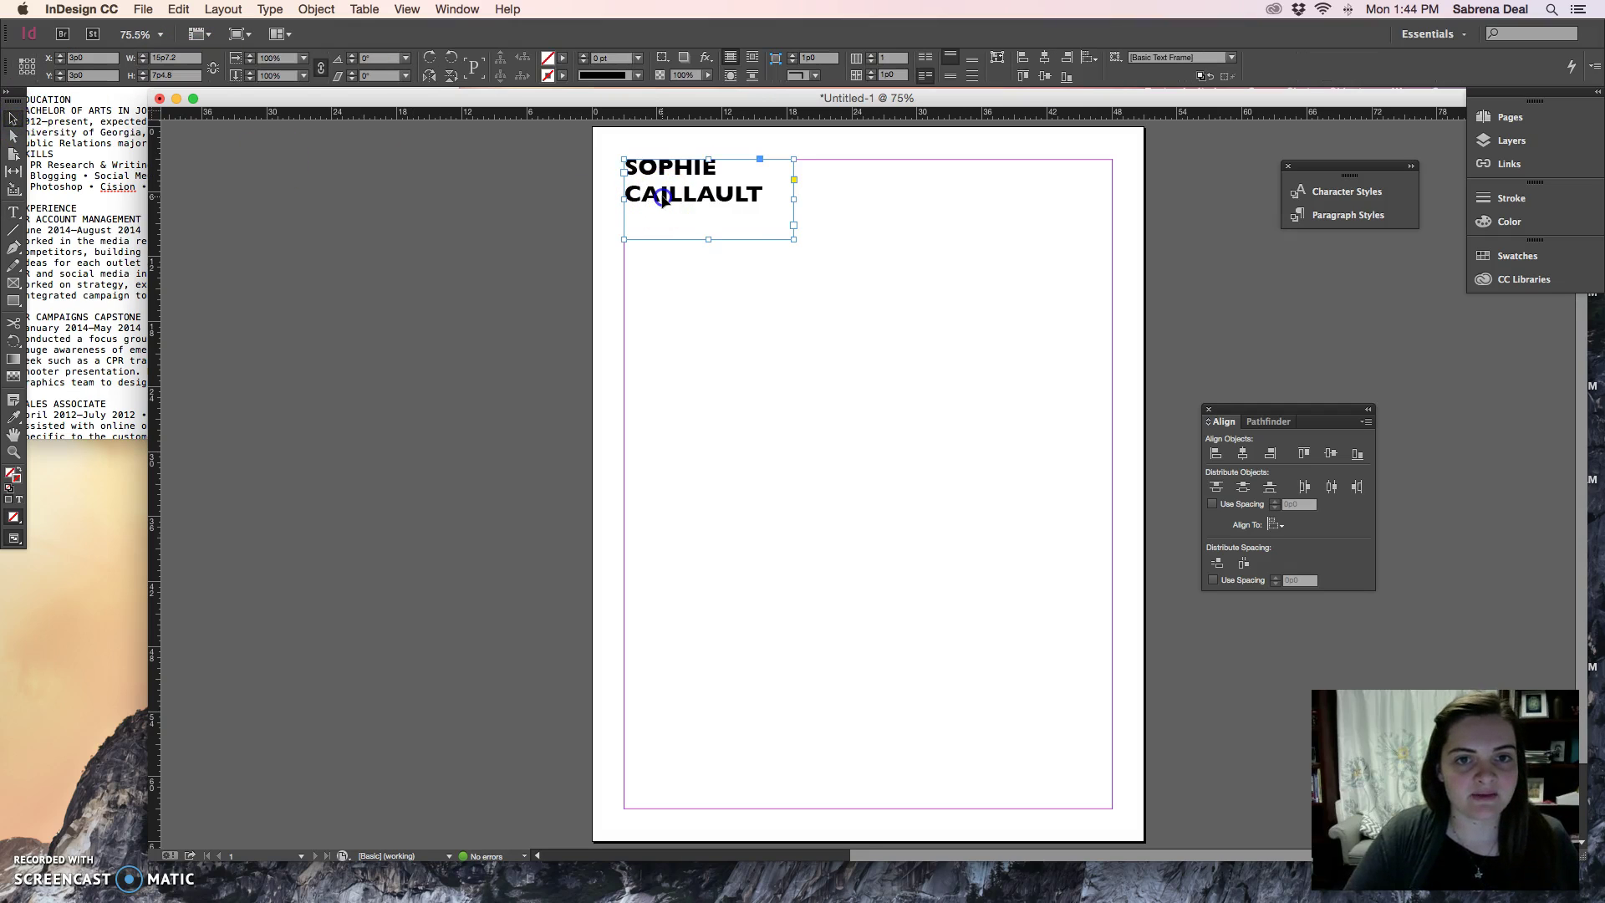
- Shrink the name frame to fit its text
drag(661, 200, 768, 198)
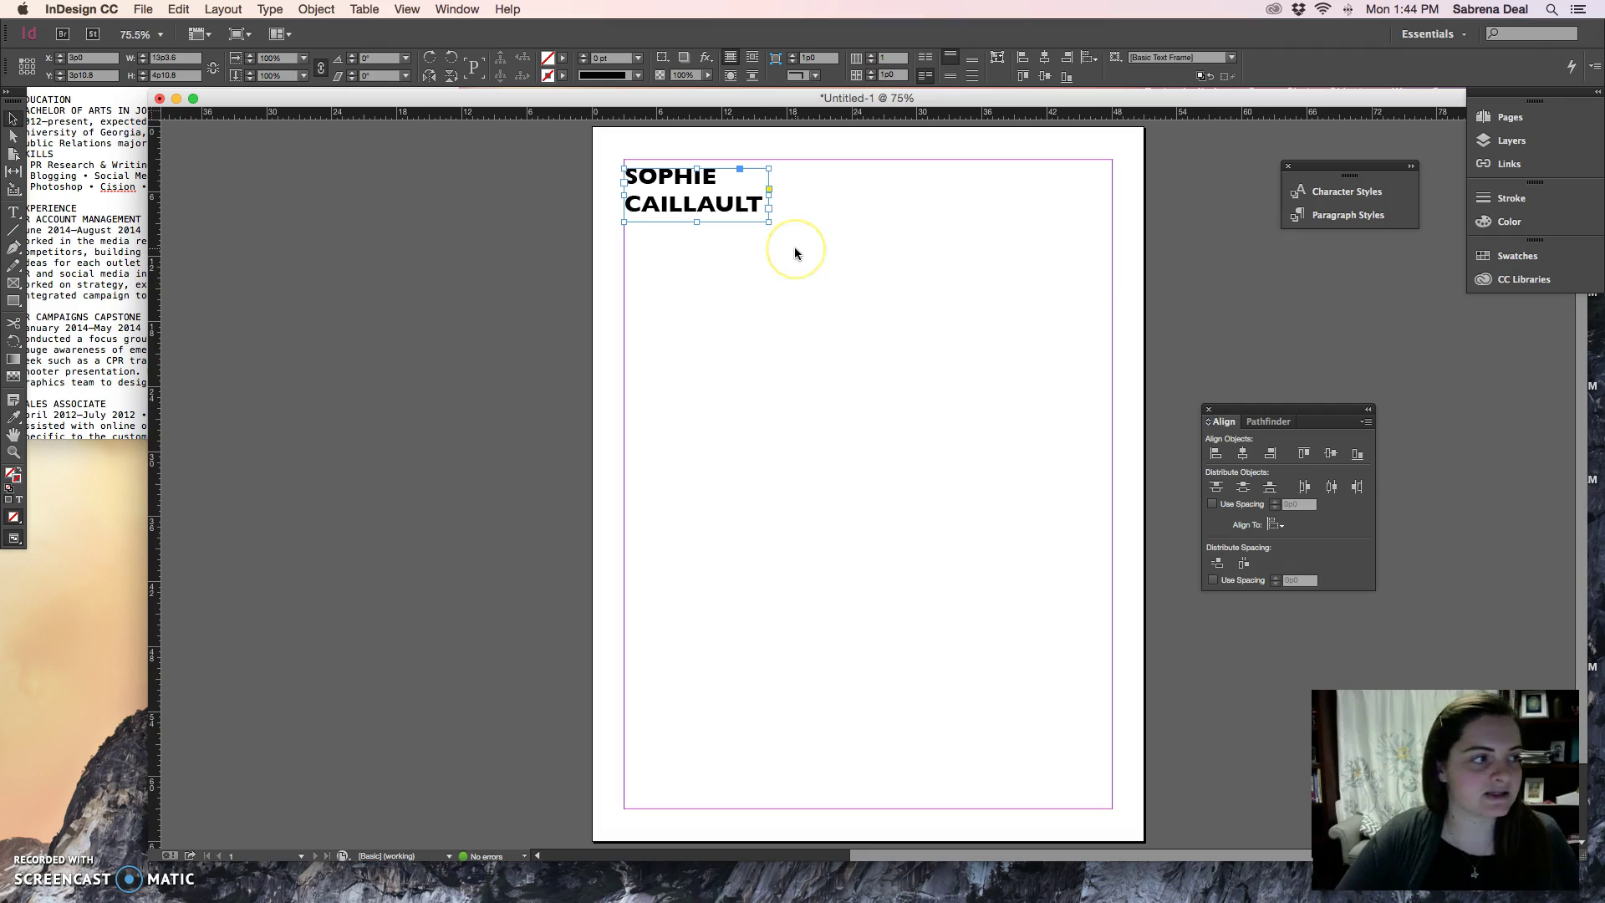
click(794, 252)
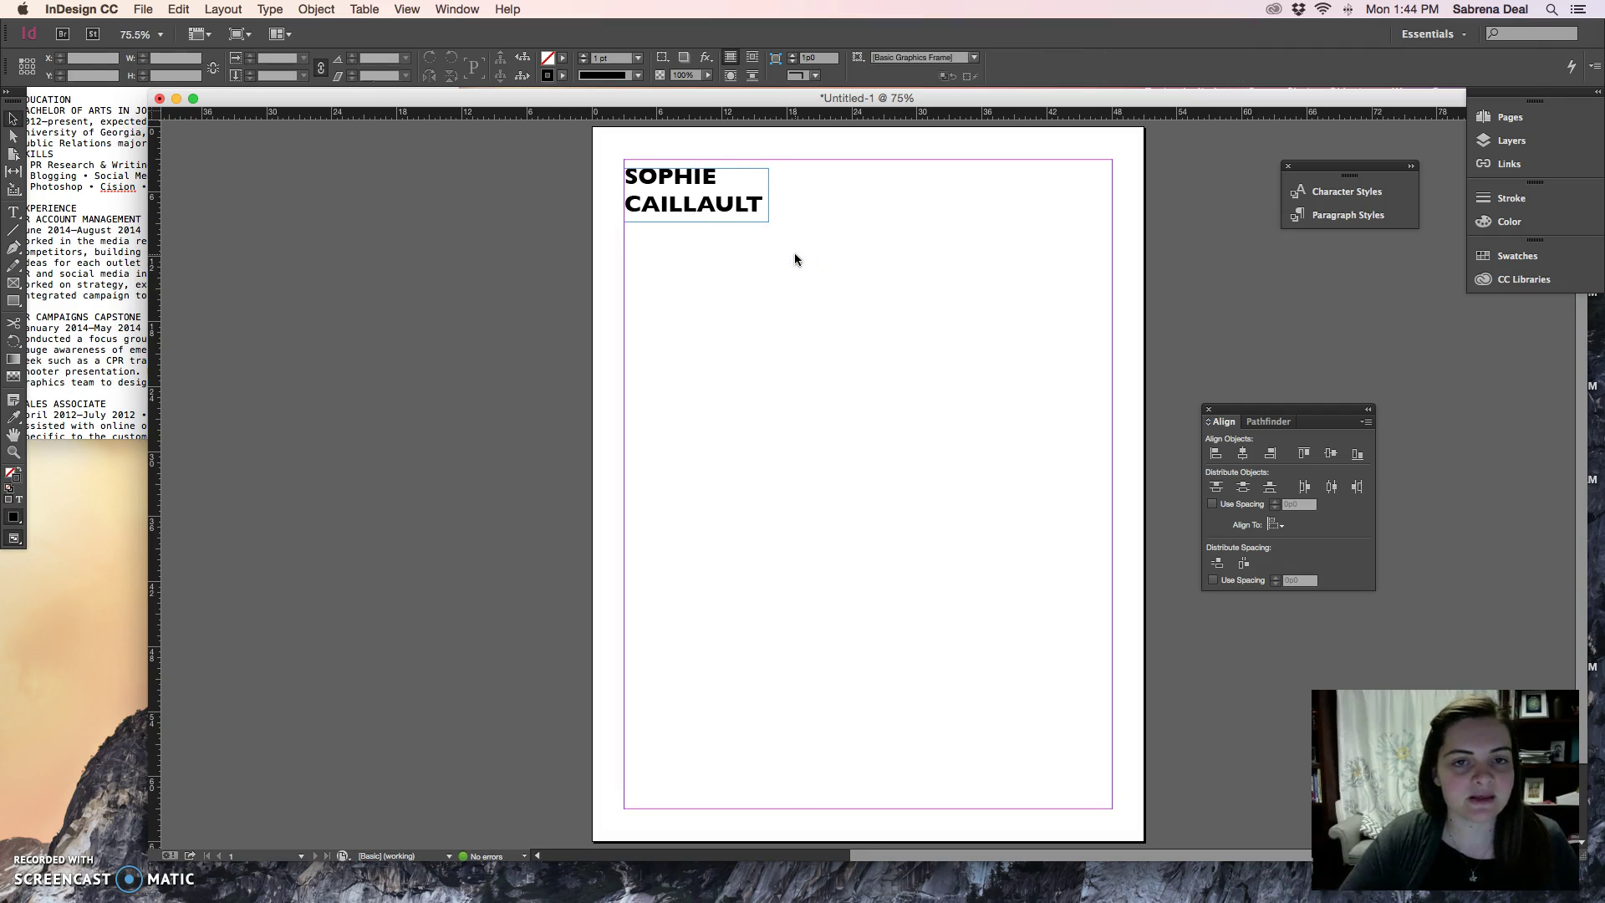
click(497, 258)
- Place a vertical guide for the right column and draw a text frame right of it
drag(156, 271, 784, 293)
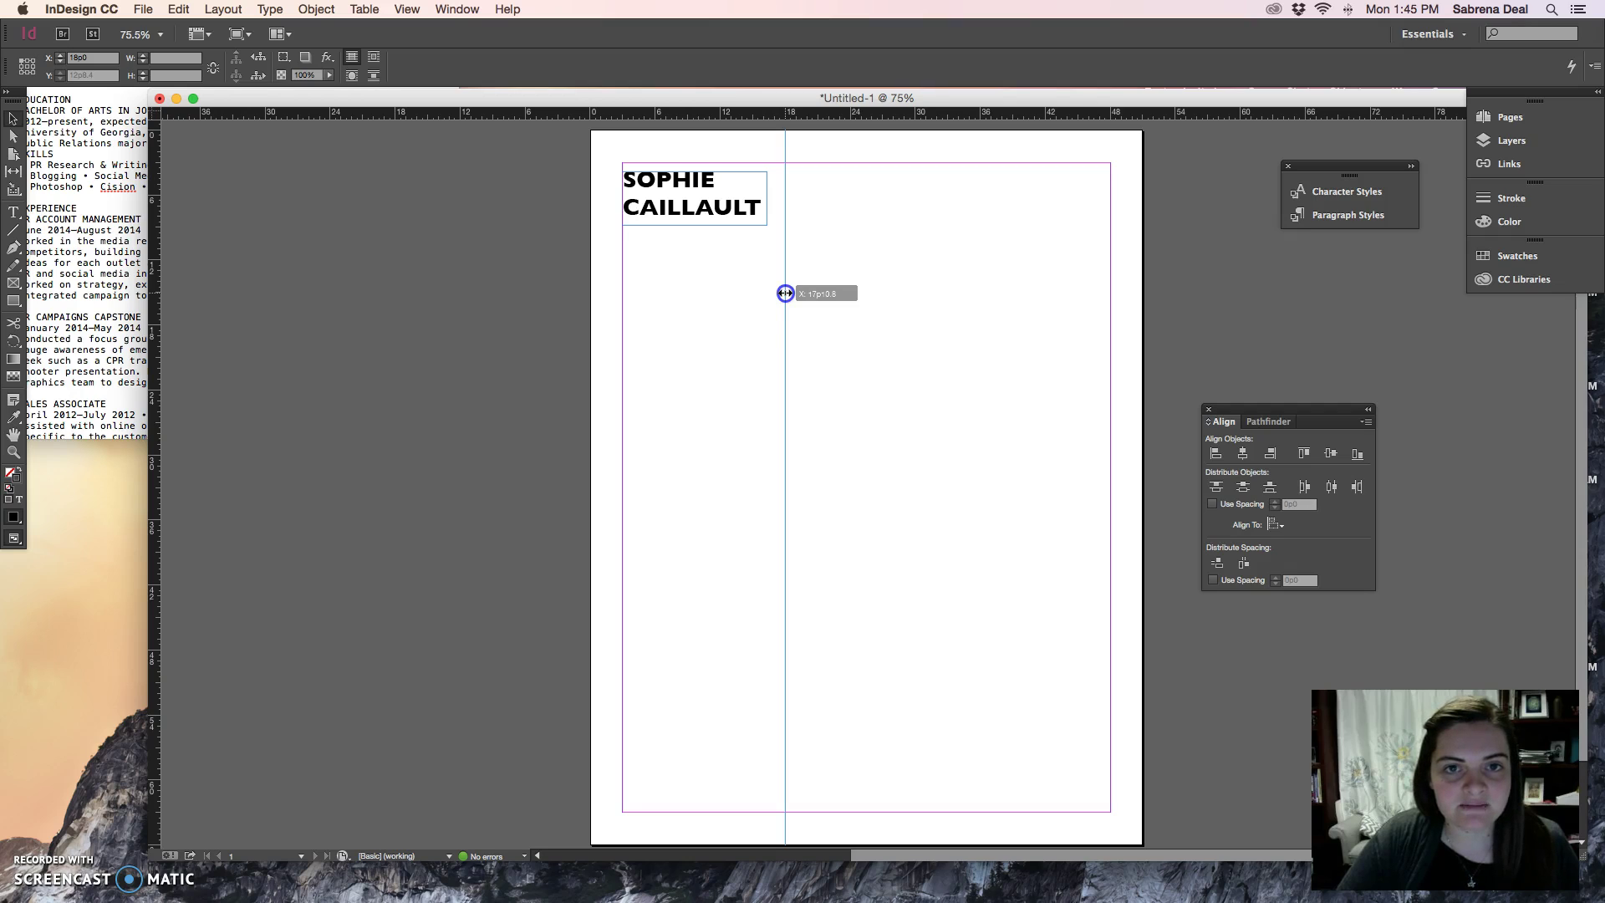
drag(785, 294, 785, 293)
click(20, 213)
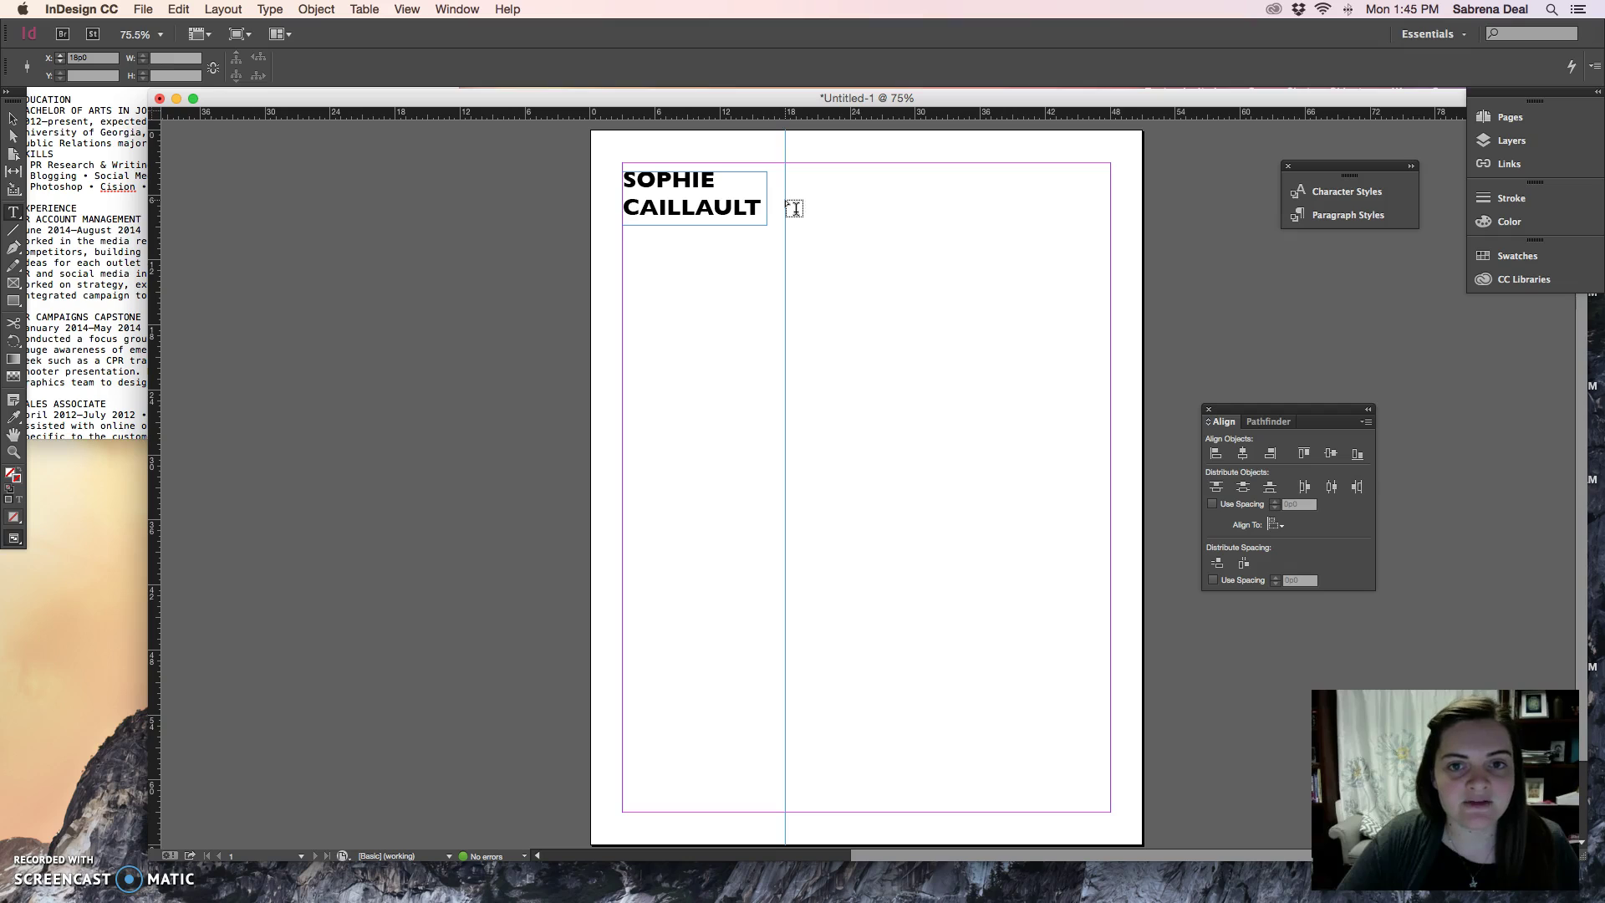
drag(786, 203, 1110, 345)
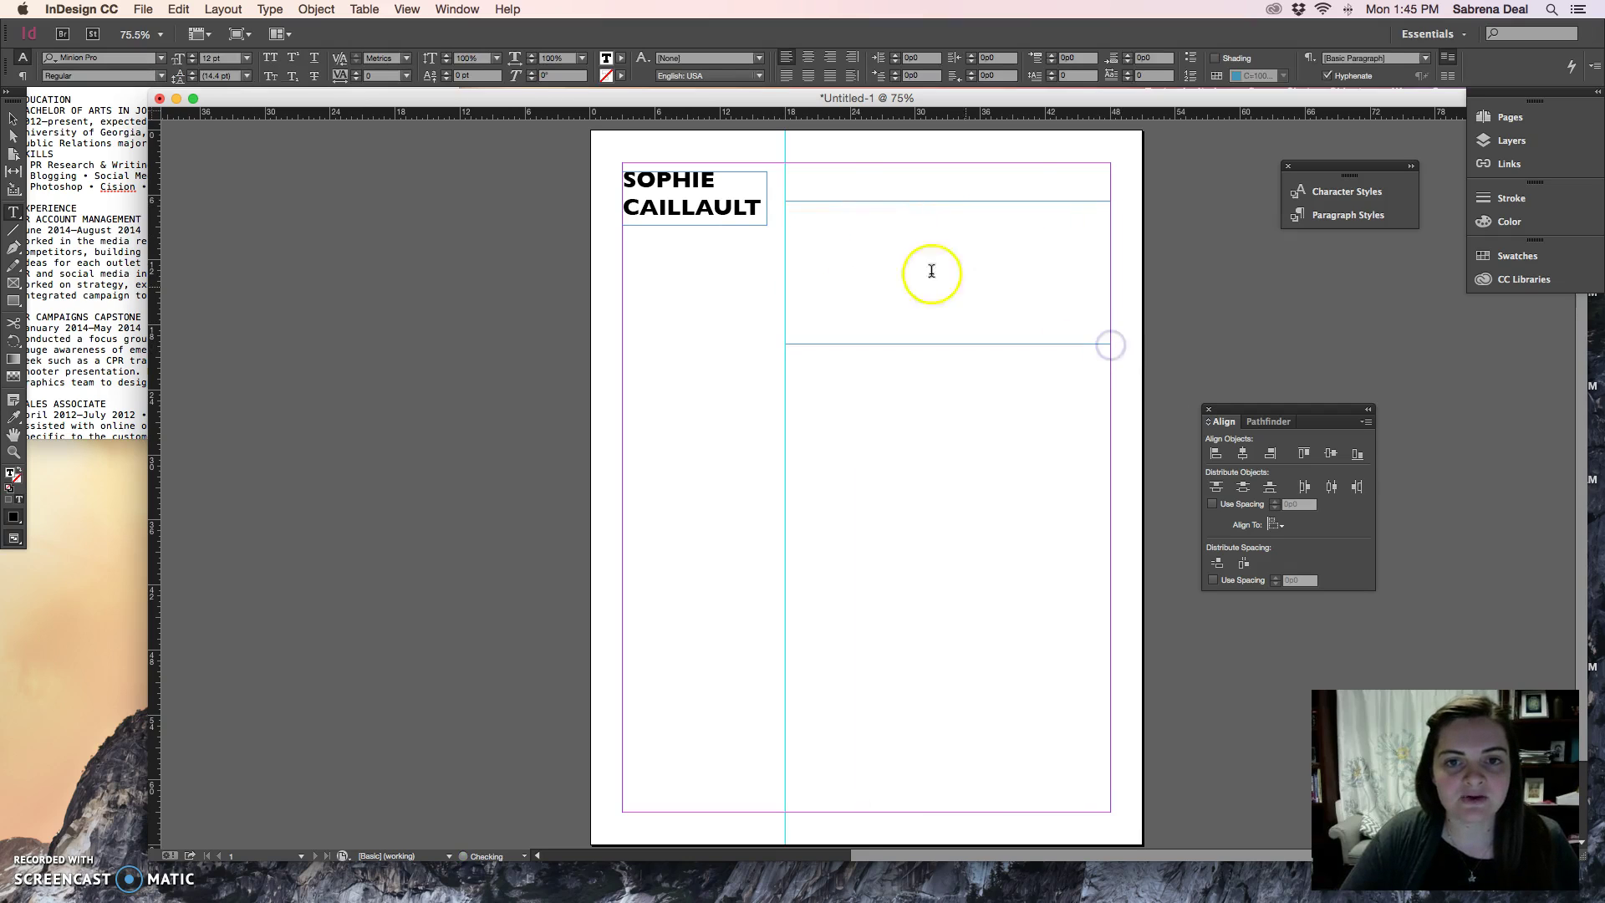
- Copy the EDUCATION section from TextEdit and paste it into the right-column frame
click(91, 234)
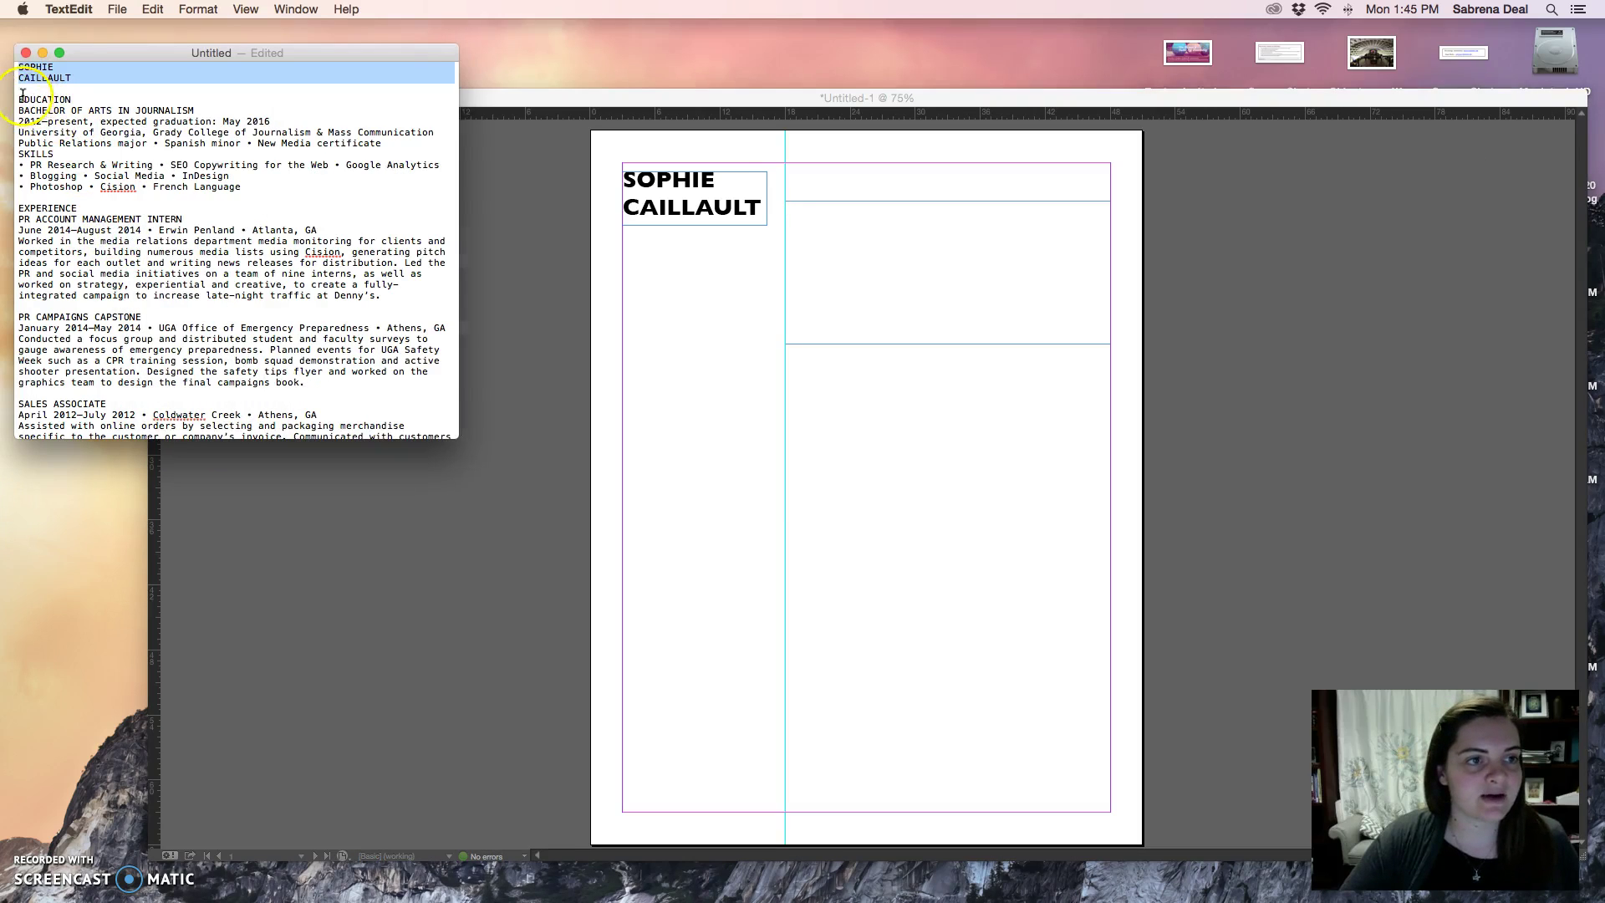
drag(19, 98, 384, 143)
key(super+c)
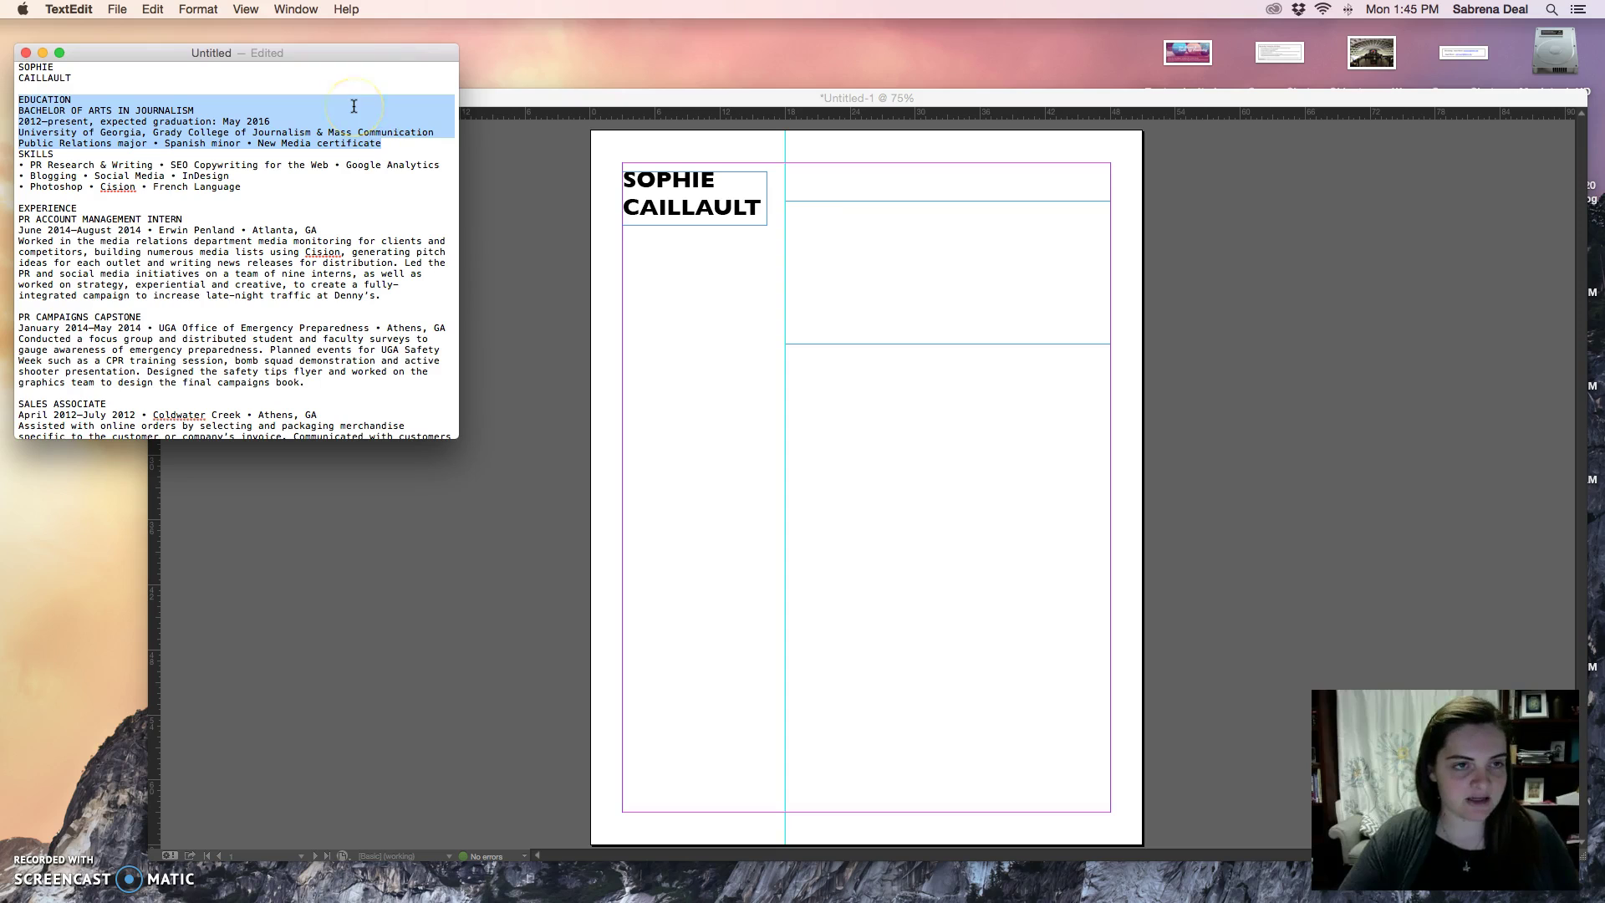
click(574, 107)
click(814, 215)
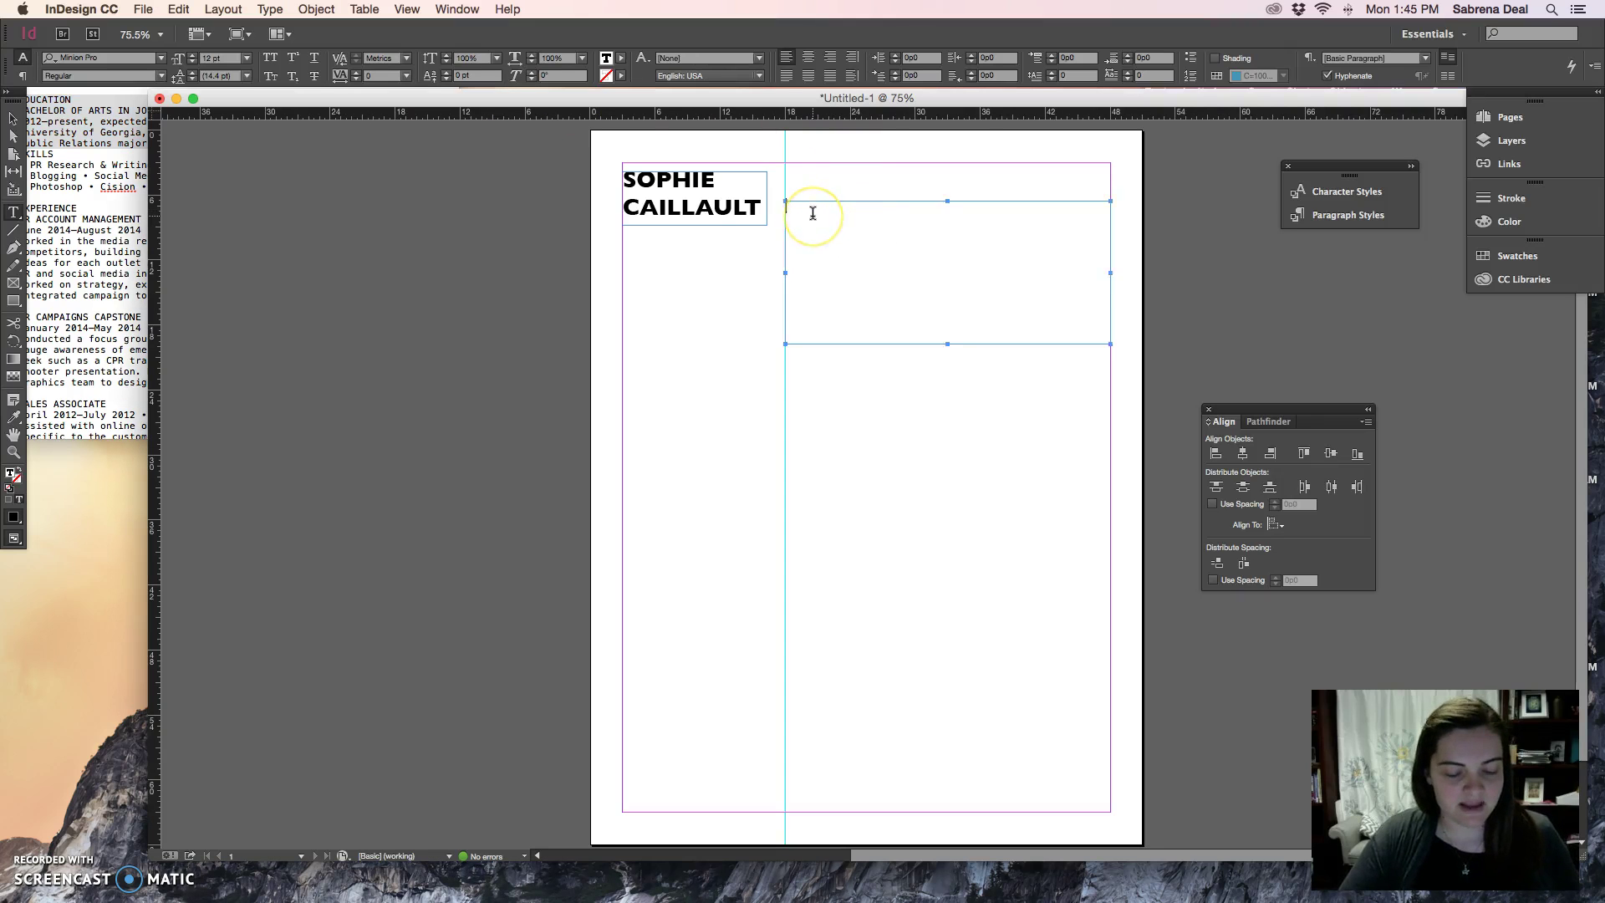
key(super+v)
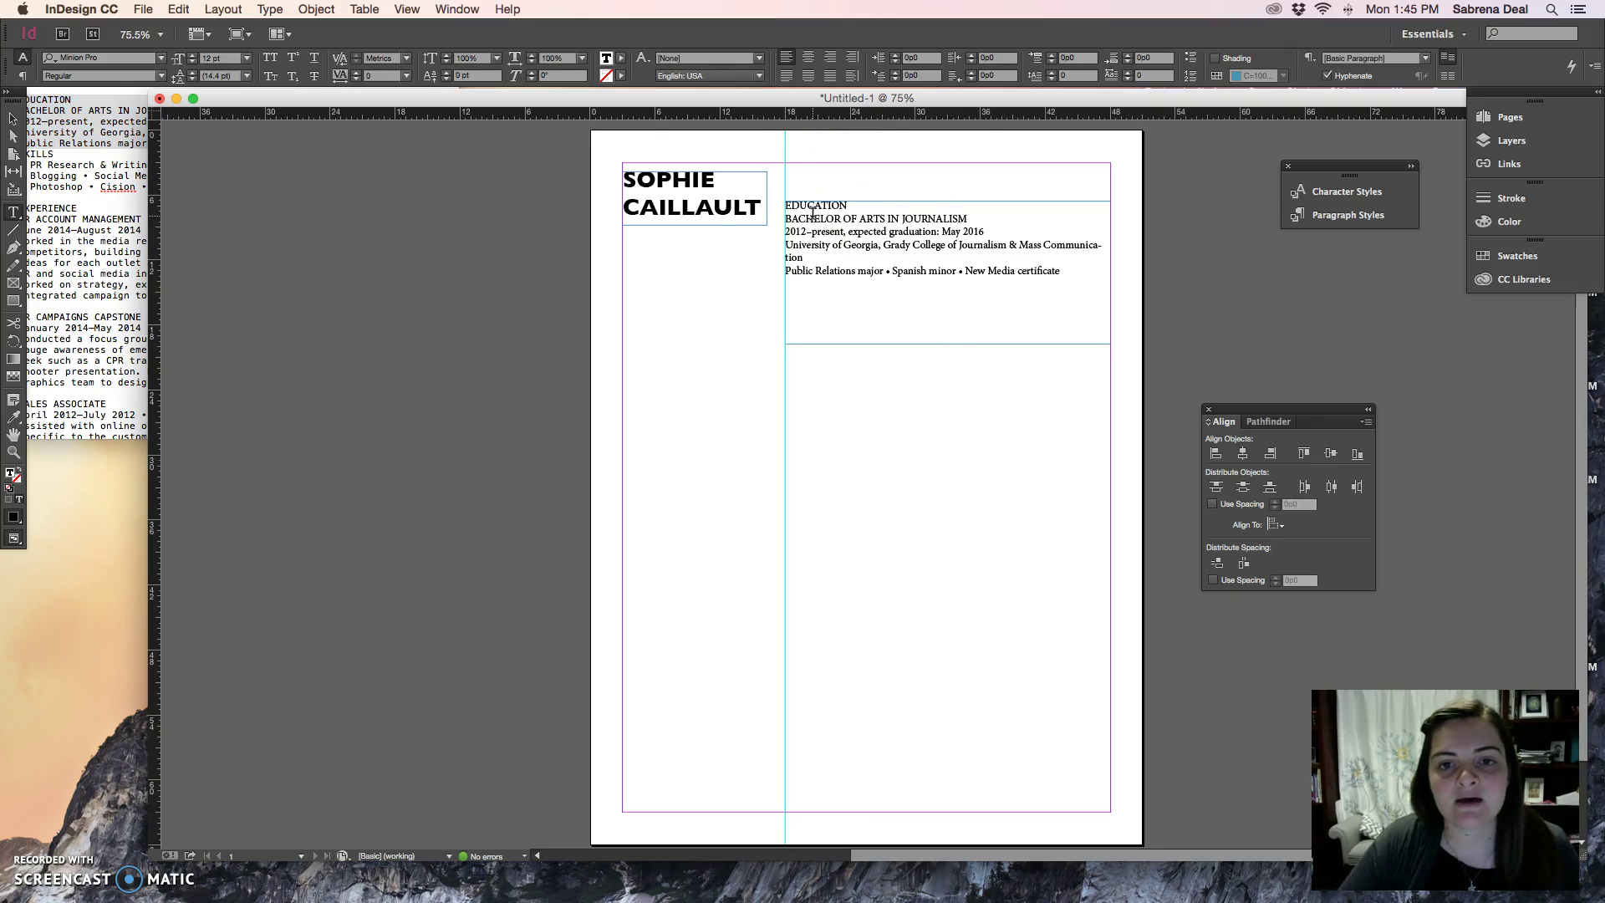
click(1062, 272)
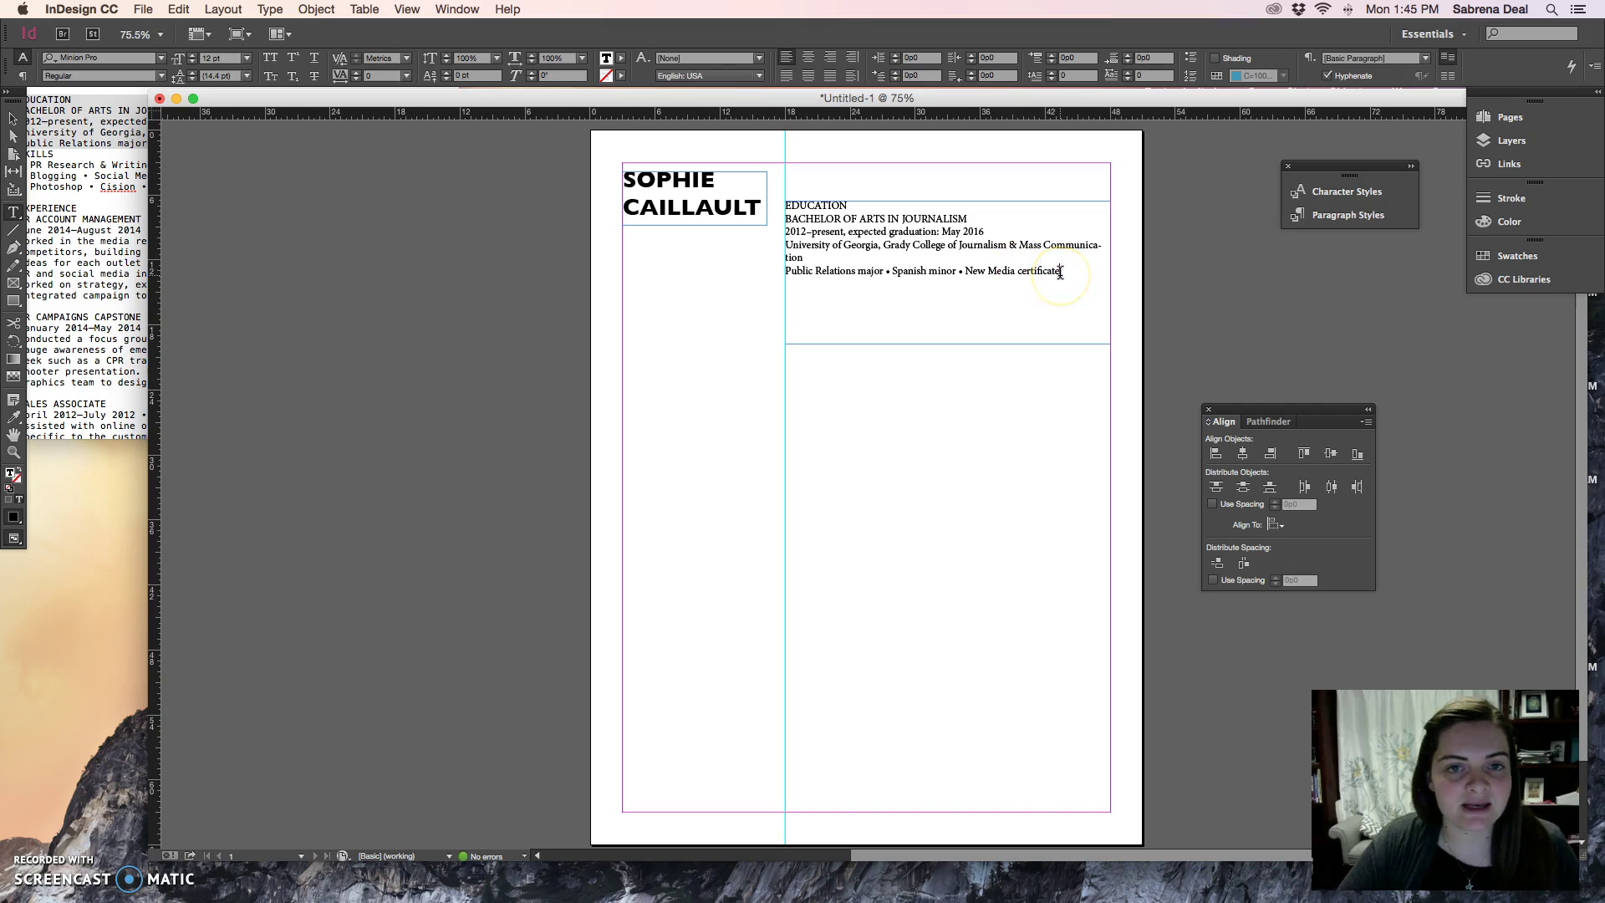
drag(846, 205, 787, 201)
drag(968, 219, 773, 219)
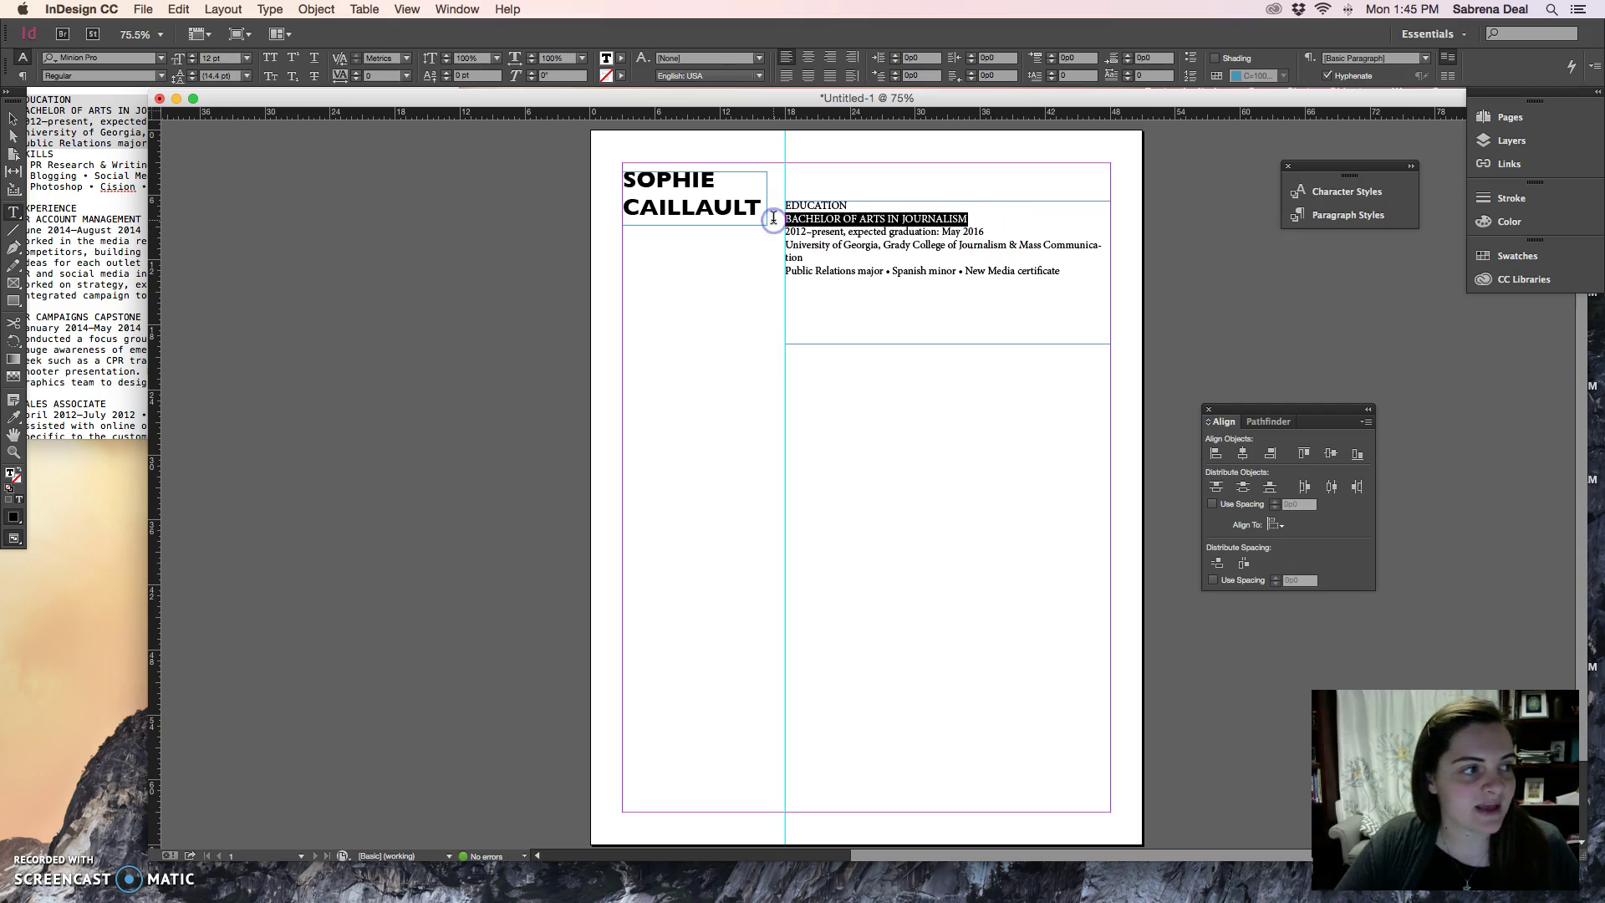
- Add a blank line after May 2016 and set EDUCATION in Gill Sans SemiBold
click(994, 232)
key(Return)
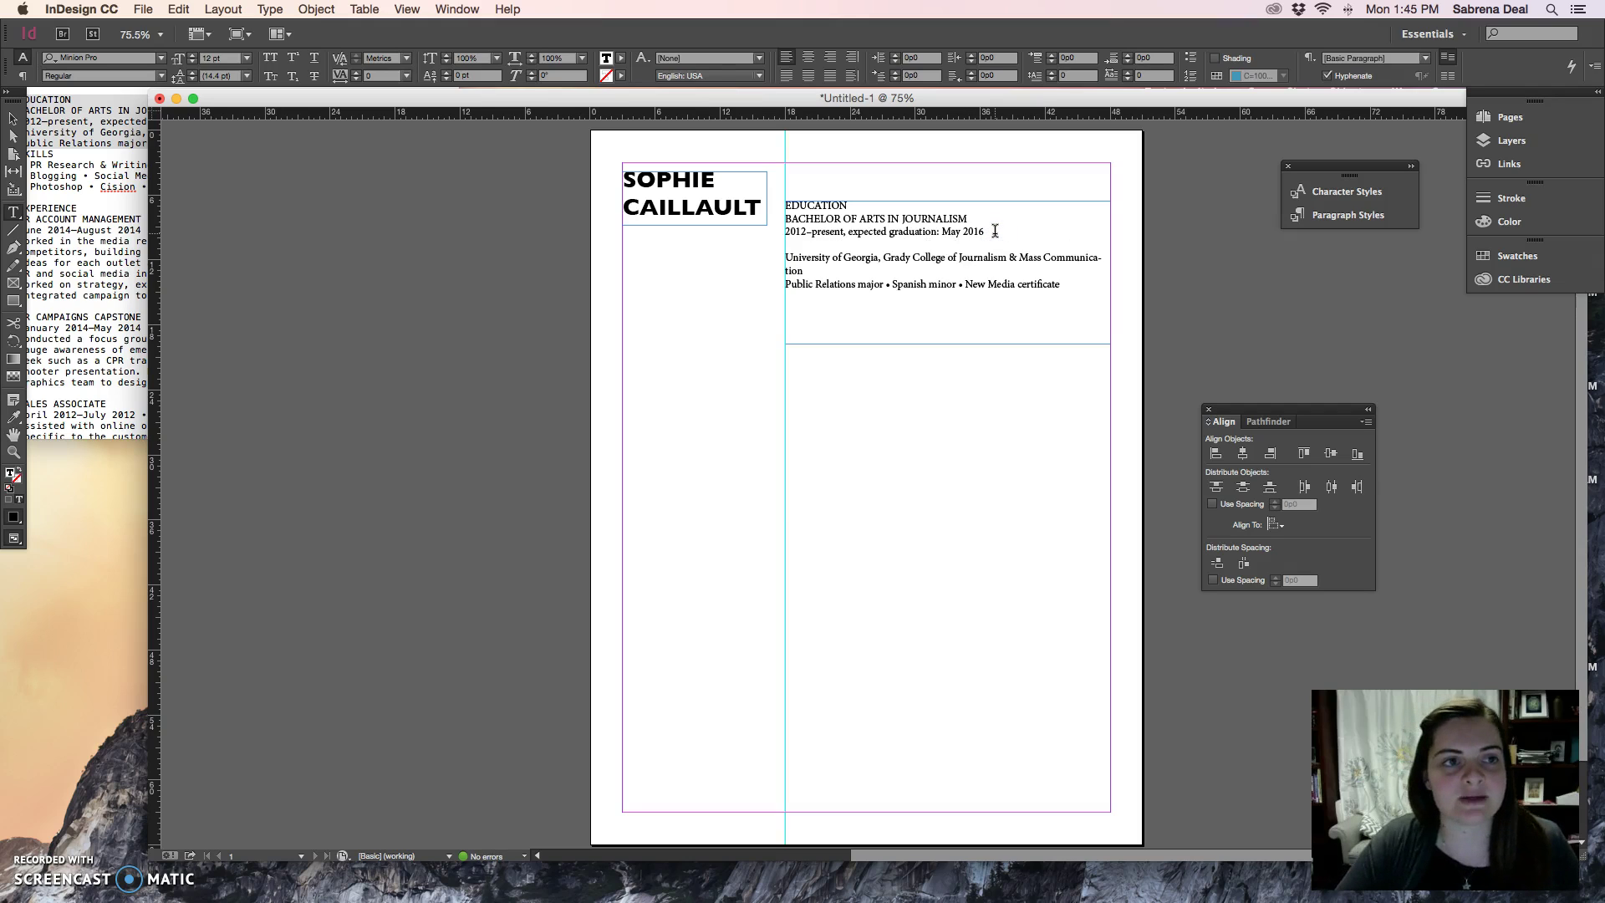
drag(848, 206, 782, 205)
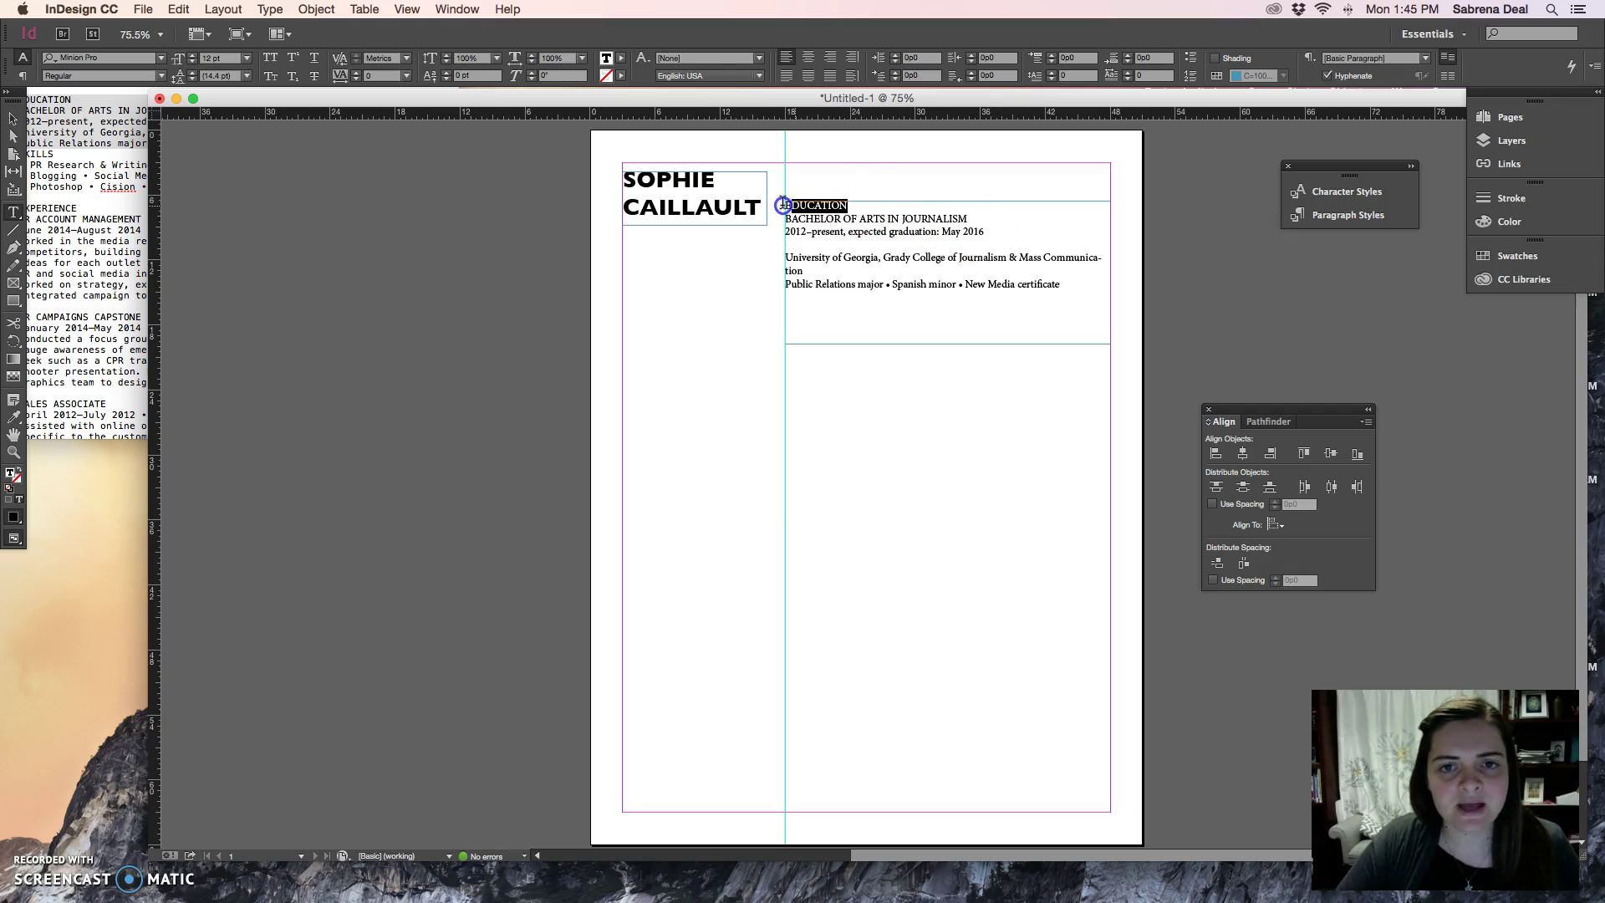
click(93, 59)
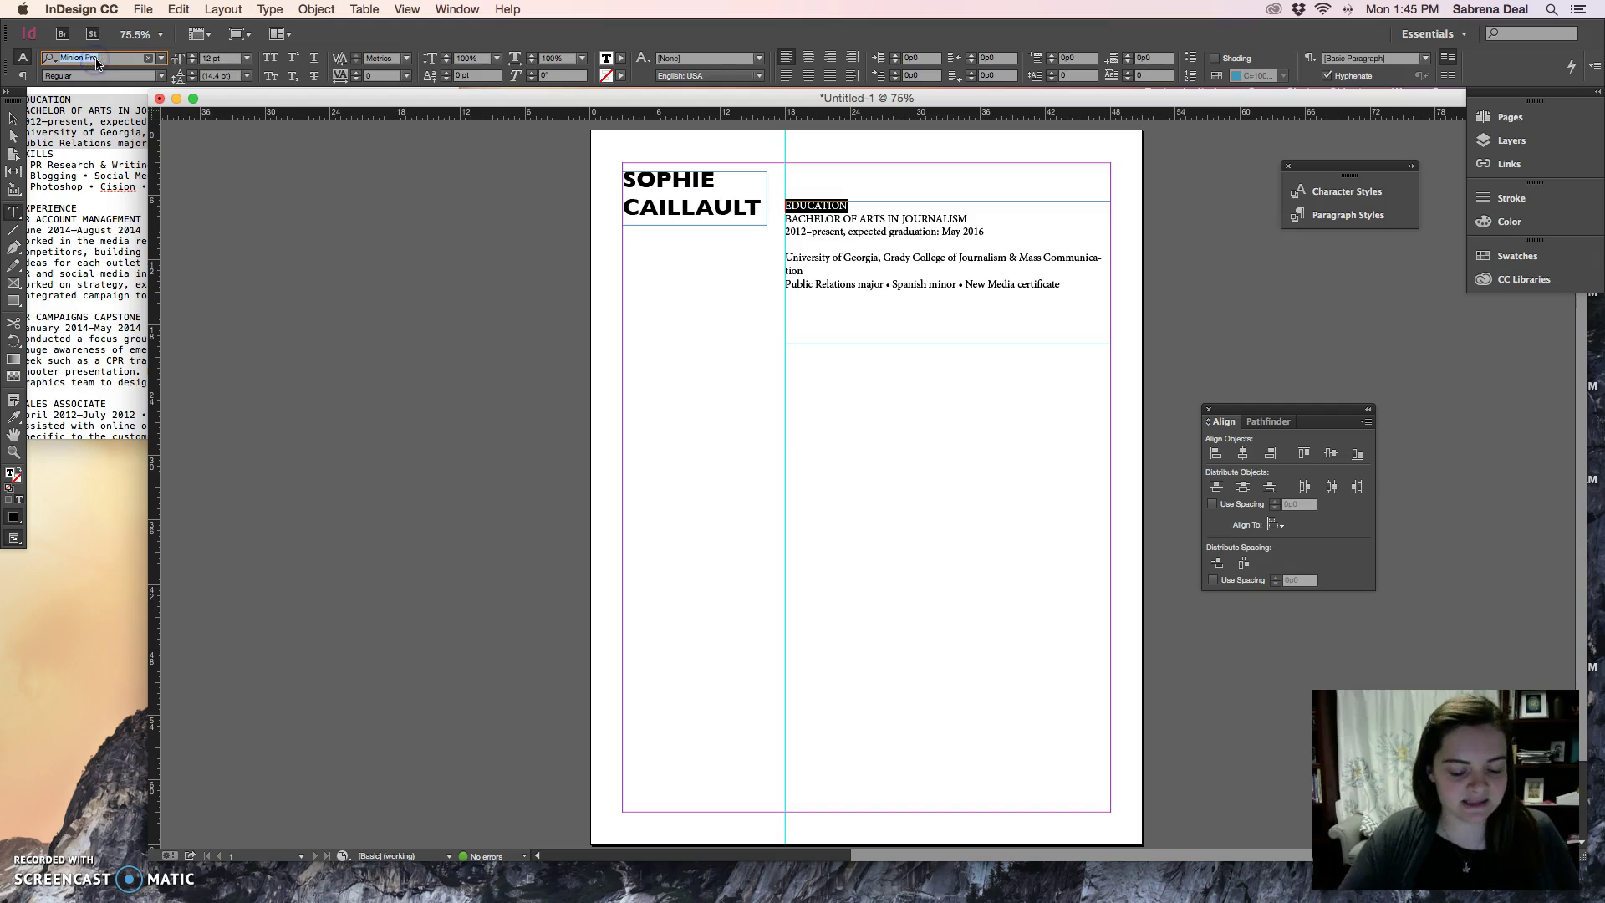
text(Gil)
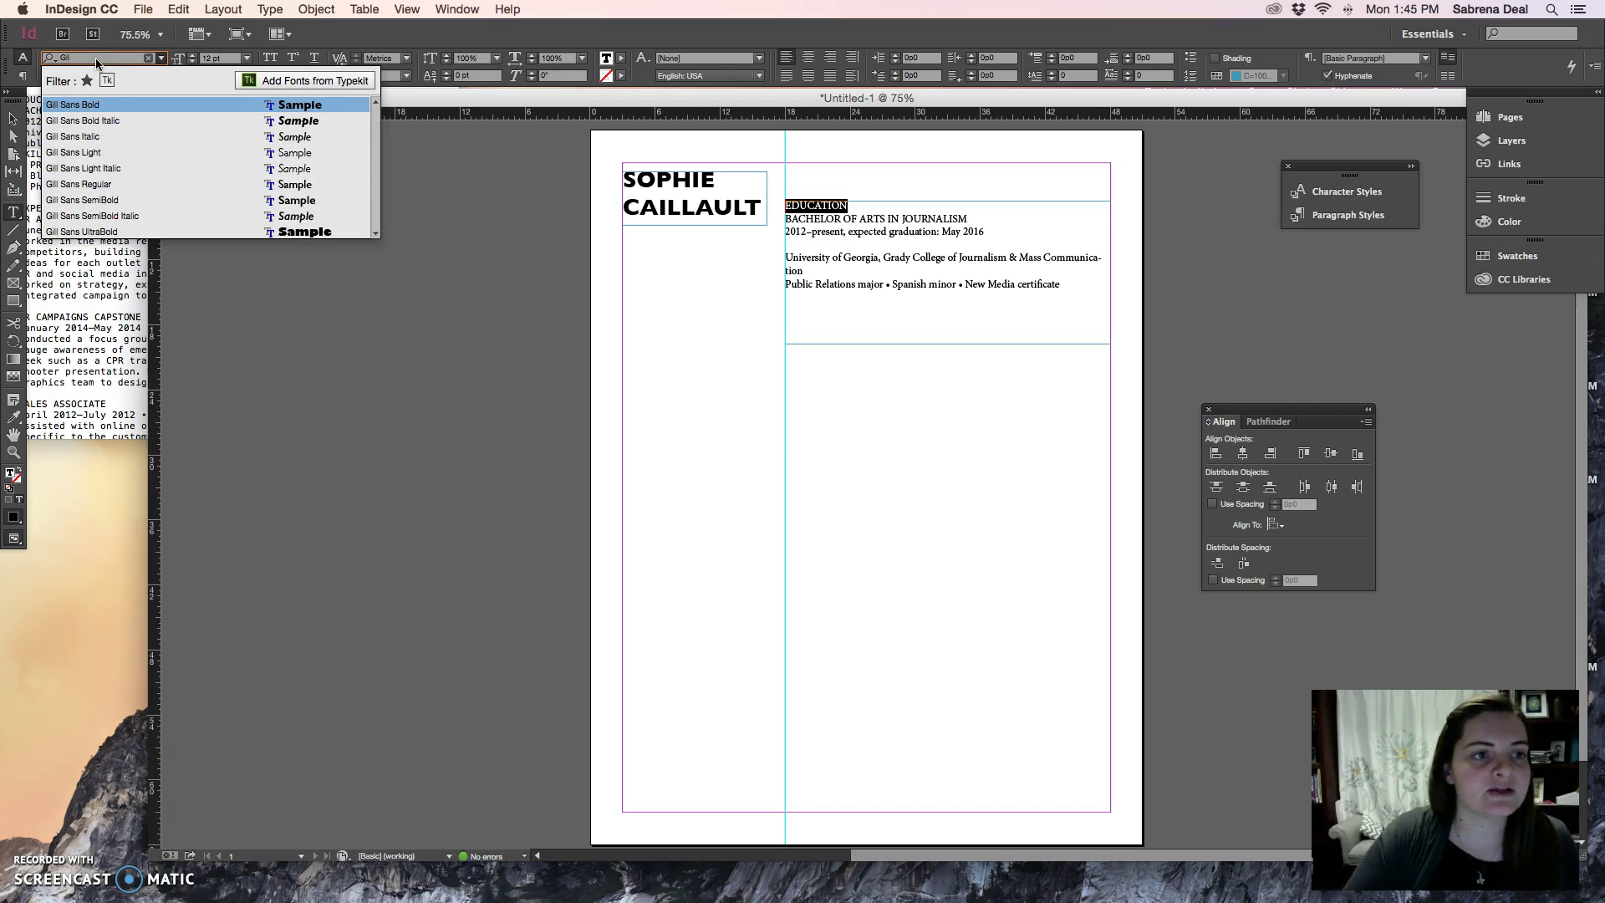
click(75, 201)
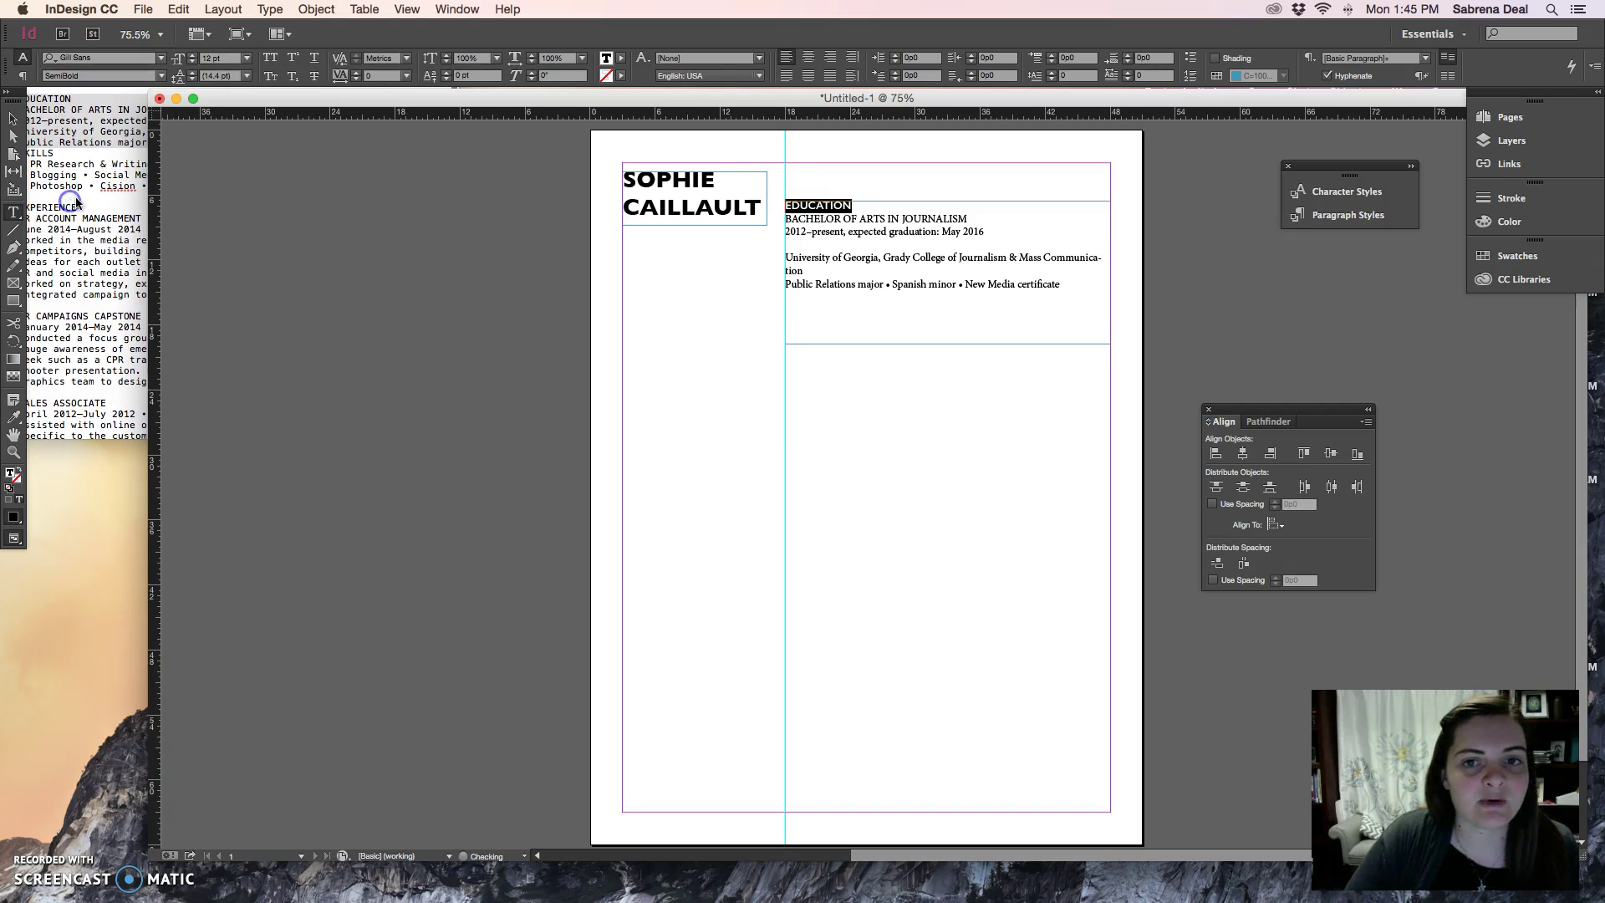
click(968, 219)
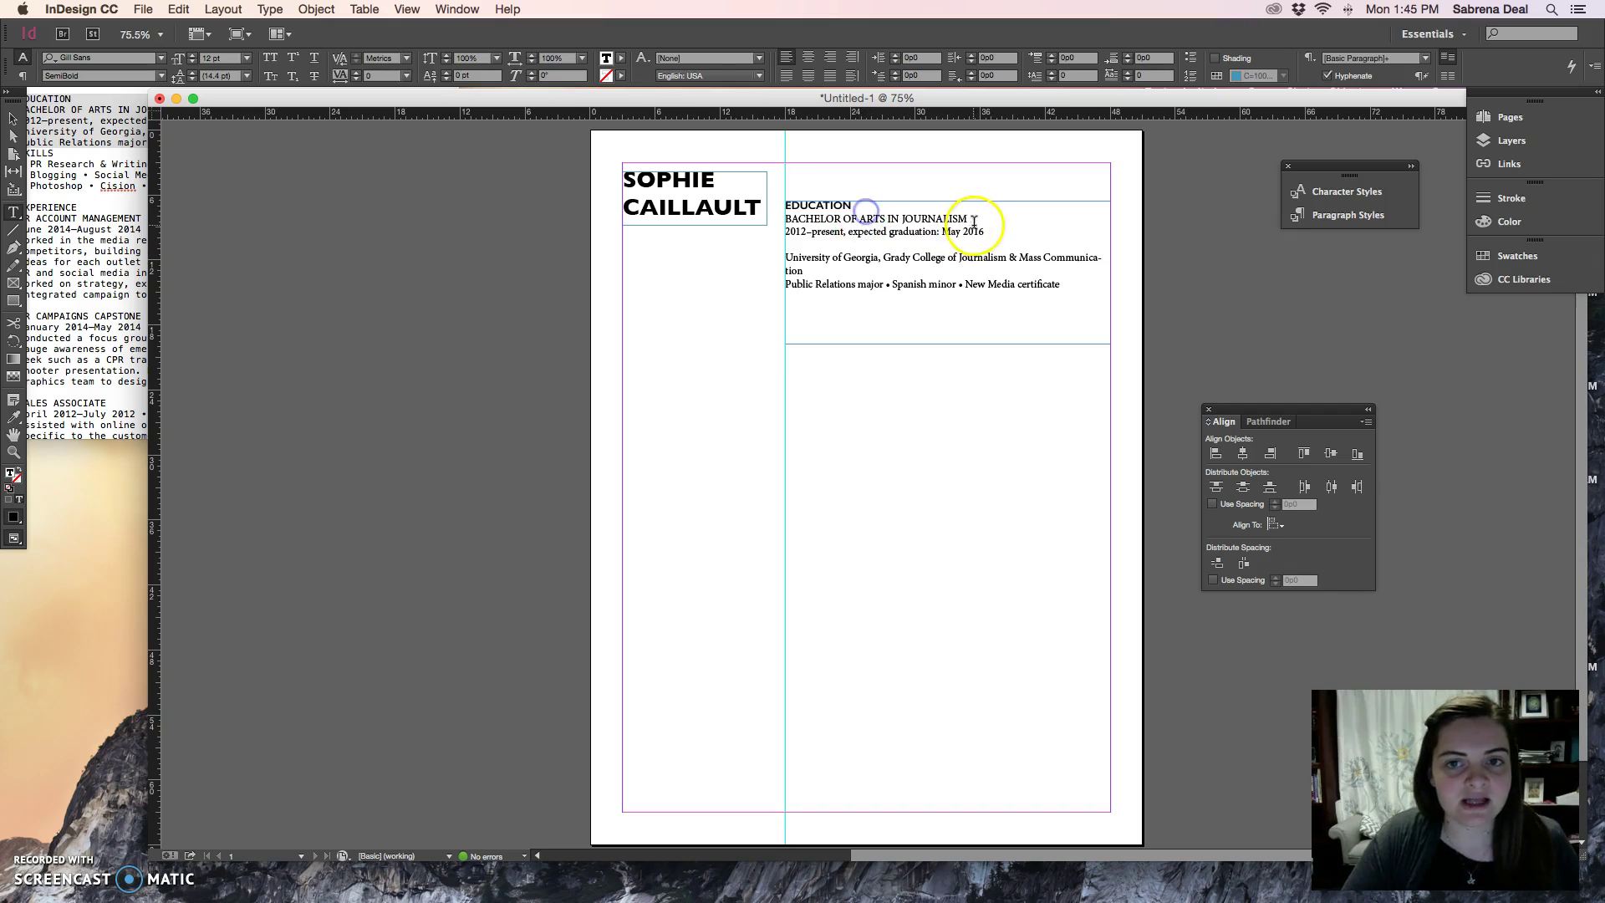
drag(789, 222, 777, 215)
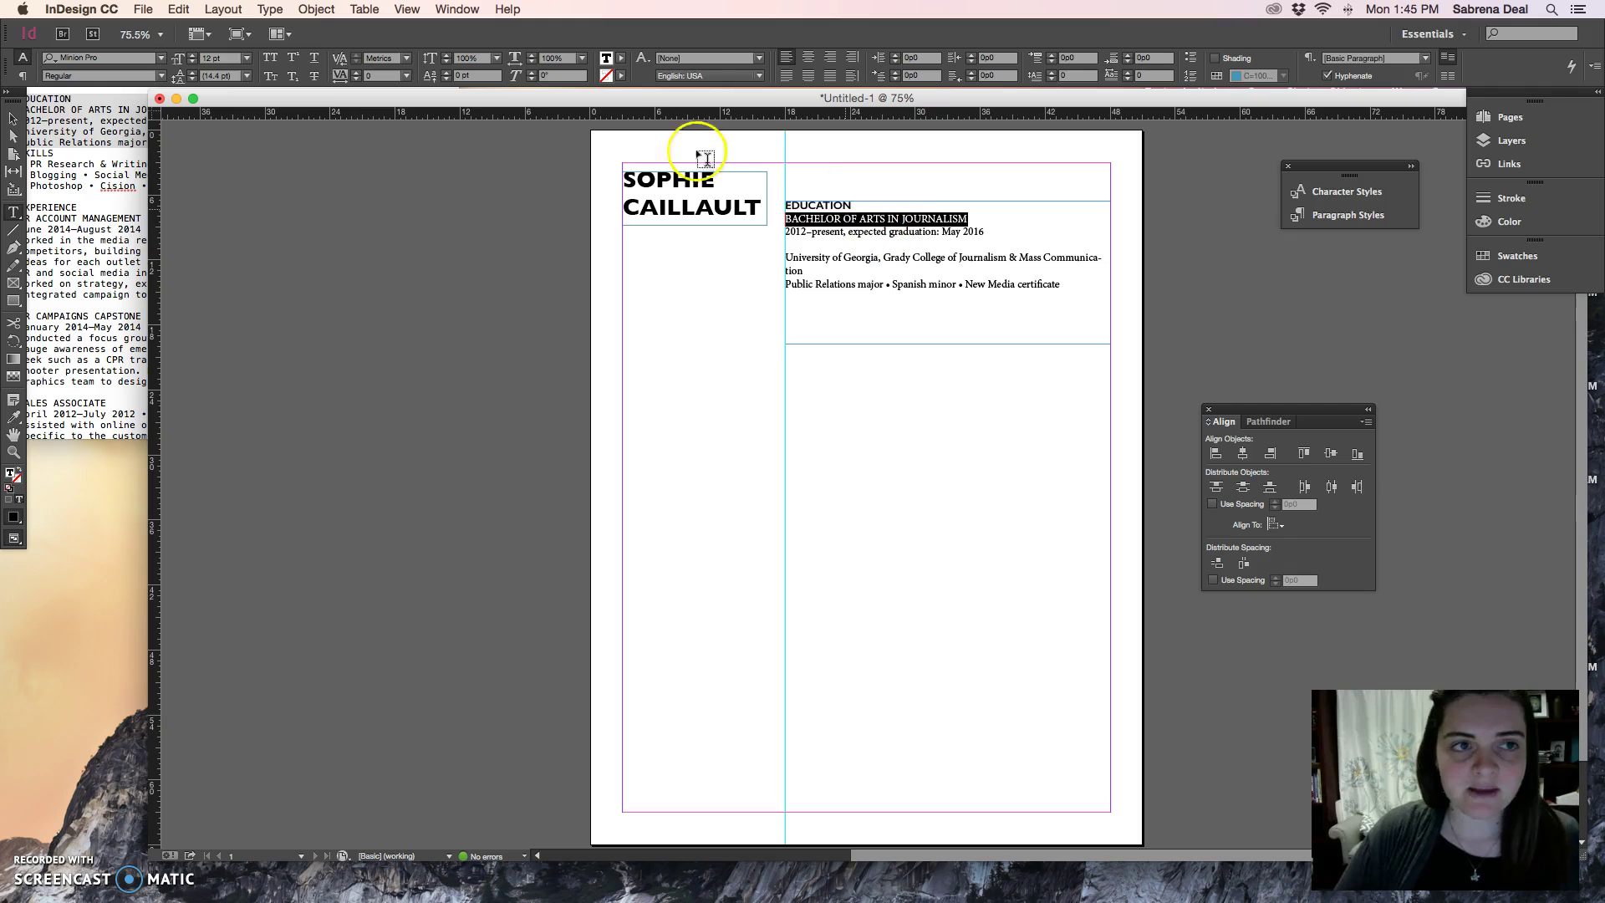
- Set the BACHELOR OF ARTS IN JOURNALISM line in Gill Sans SemiBold Italic
click(162, 59)
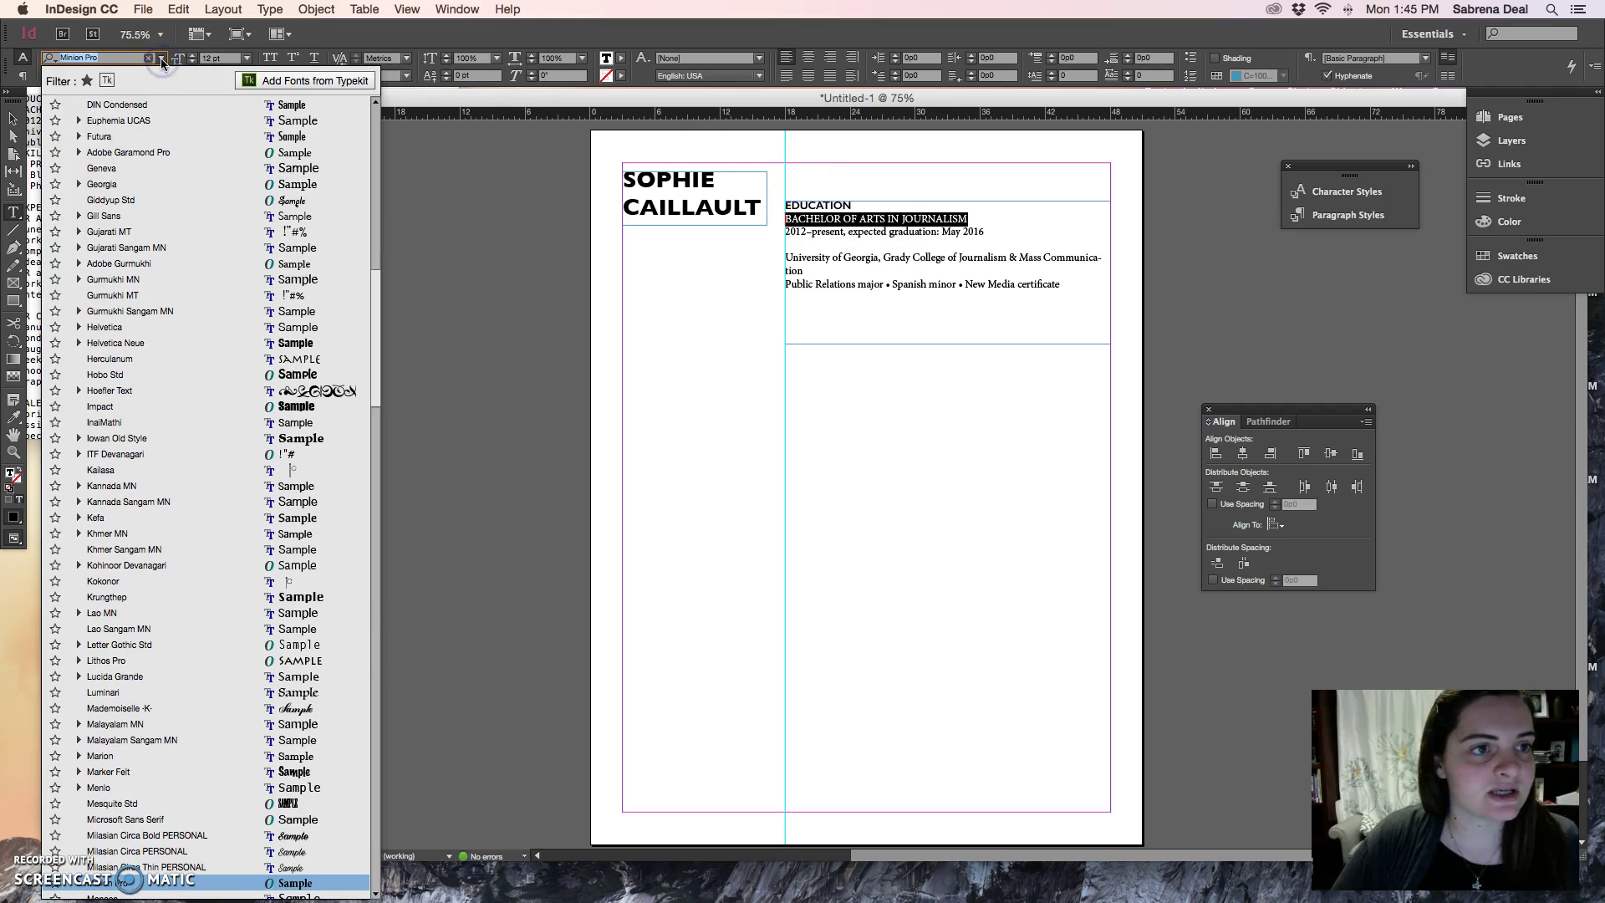
text(Gil)
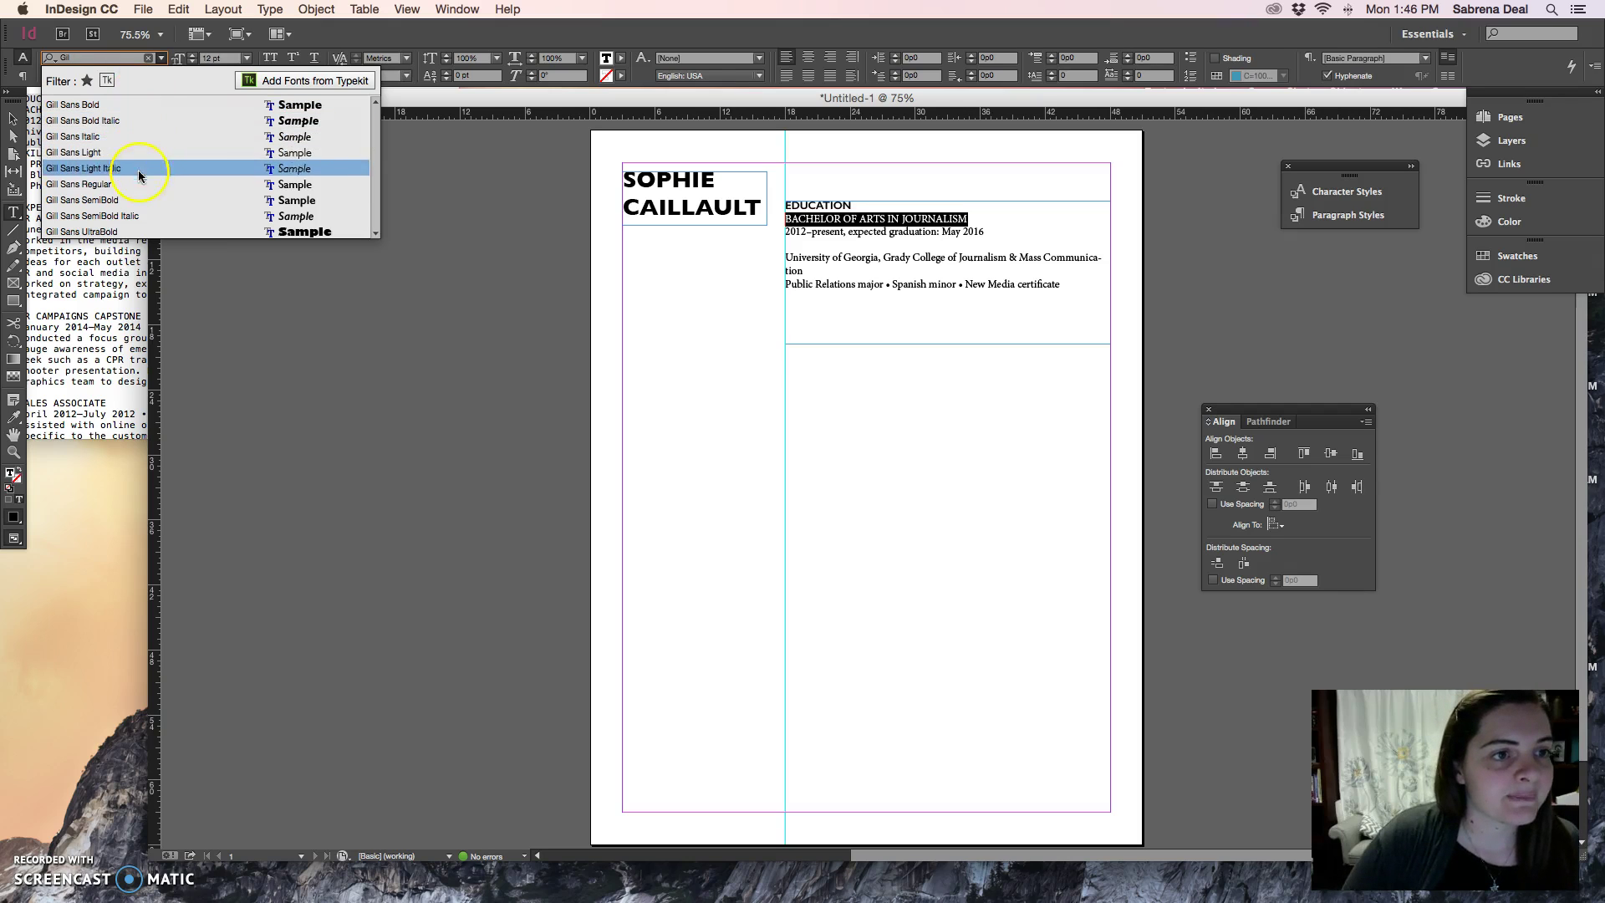
click(134, 216)
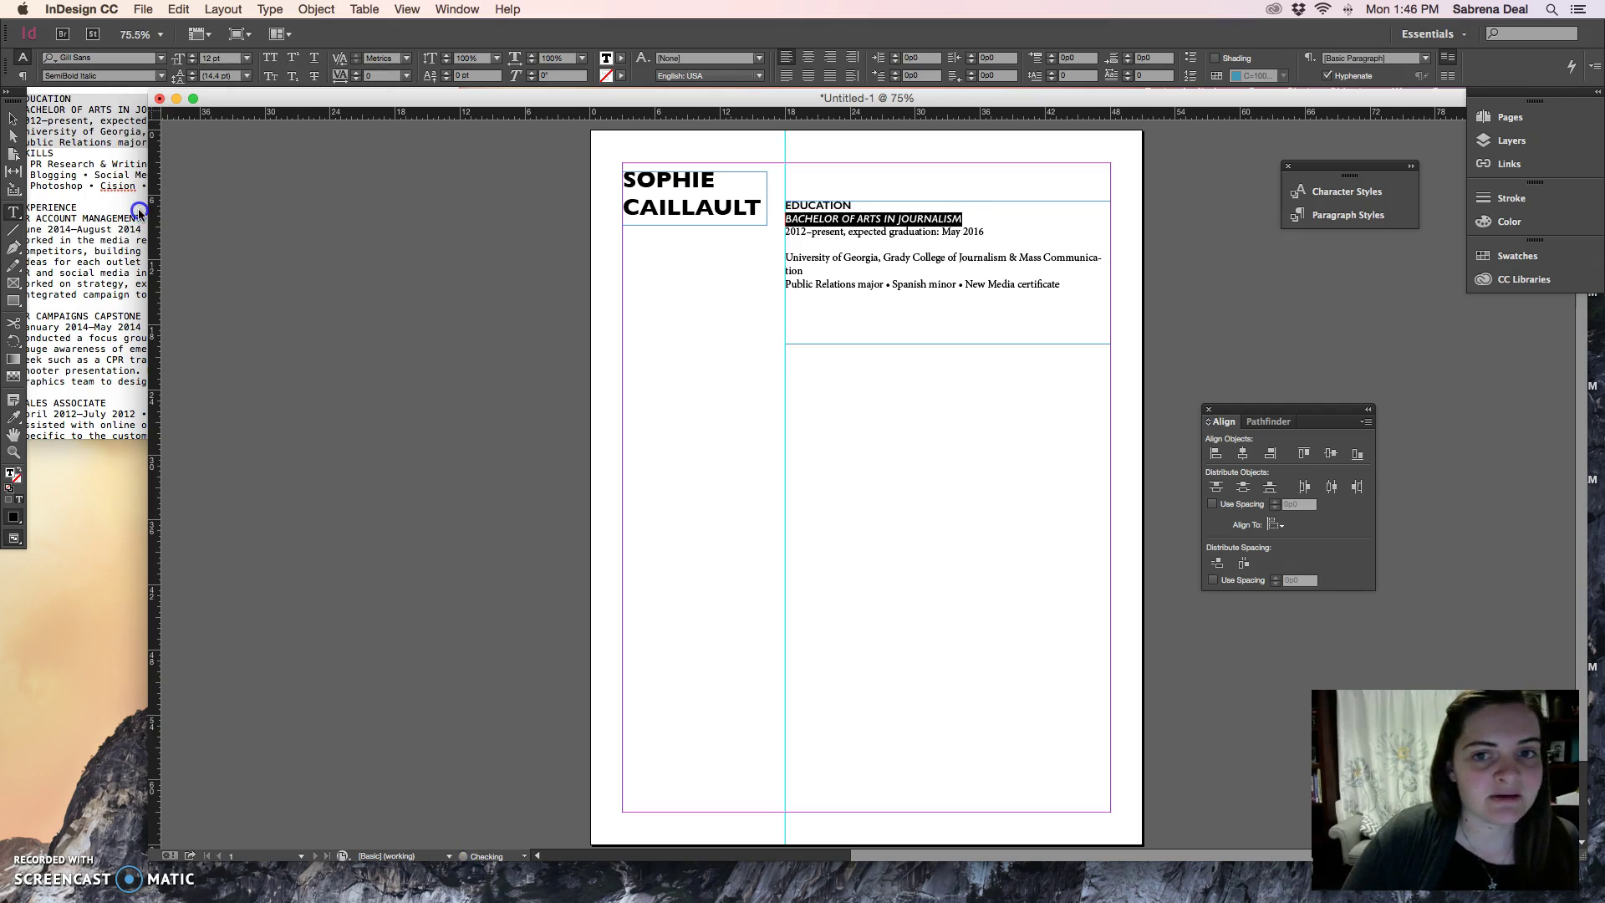
click(1002, 224)
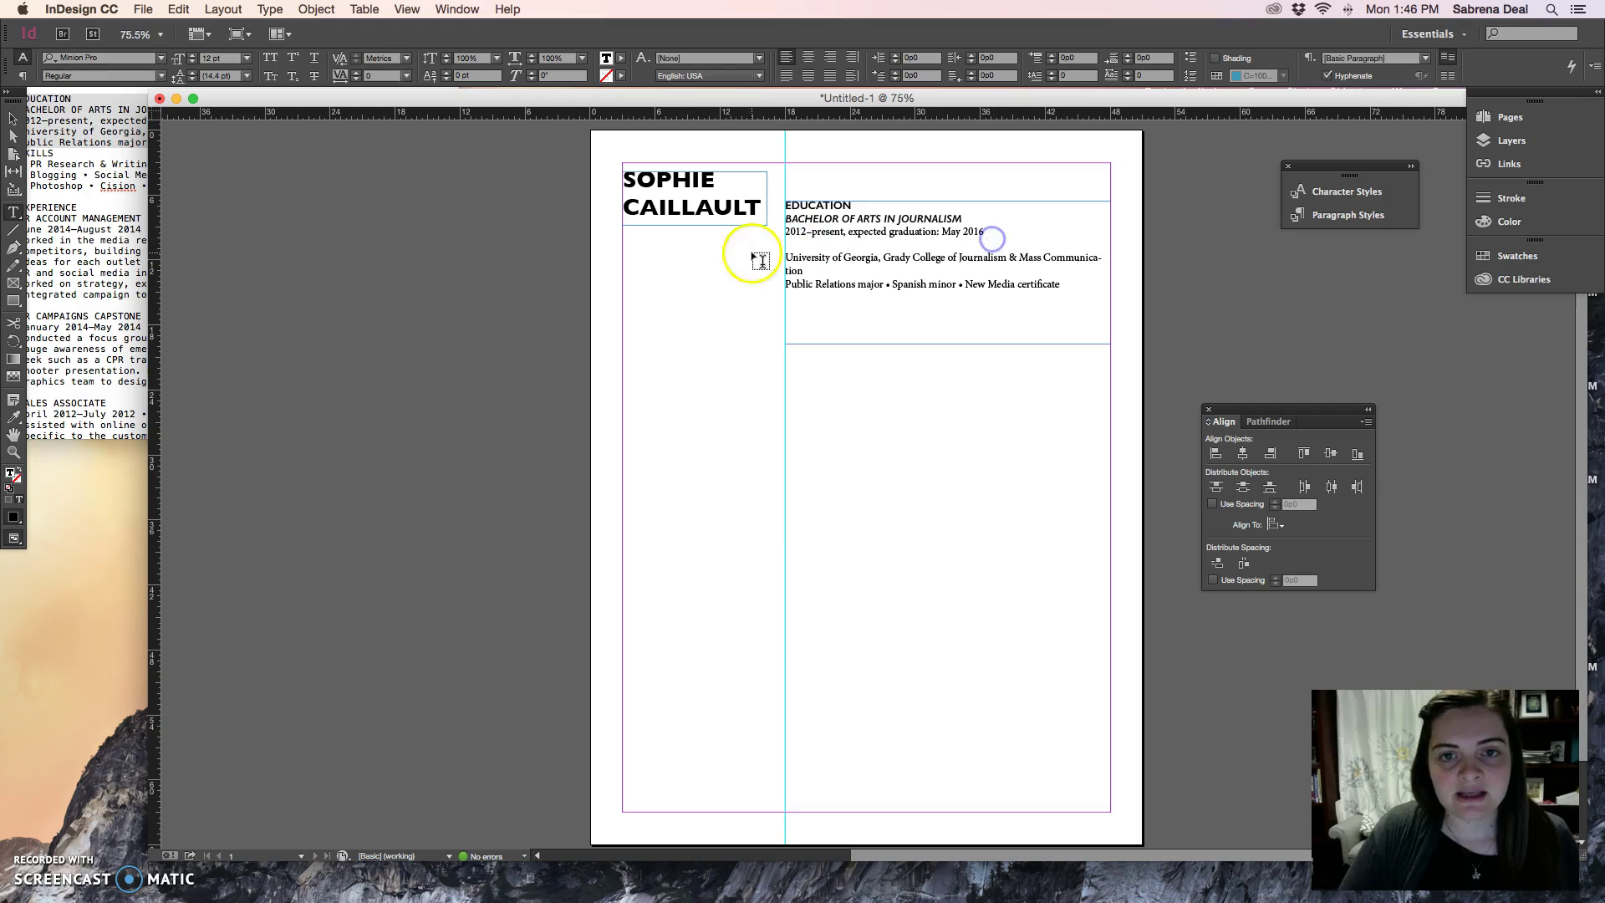
- Set the dates, university and minors lines in Gill Sans Regular at 11 pt
drag(1062, 286, 783, 232)
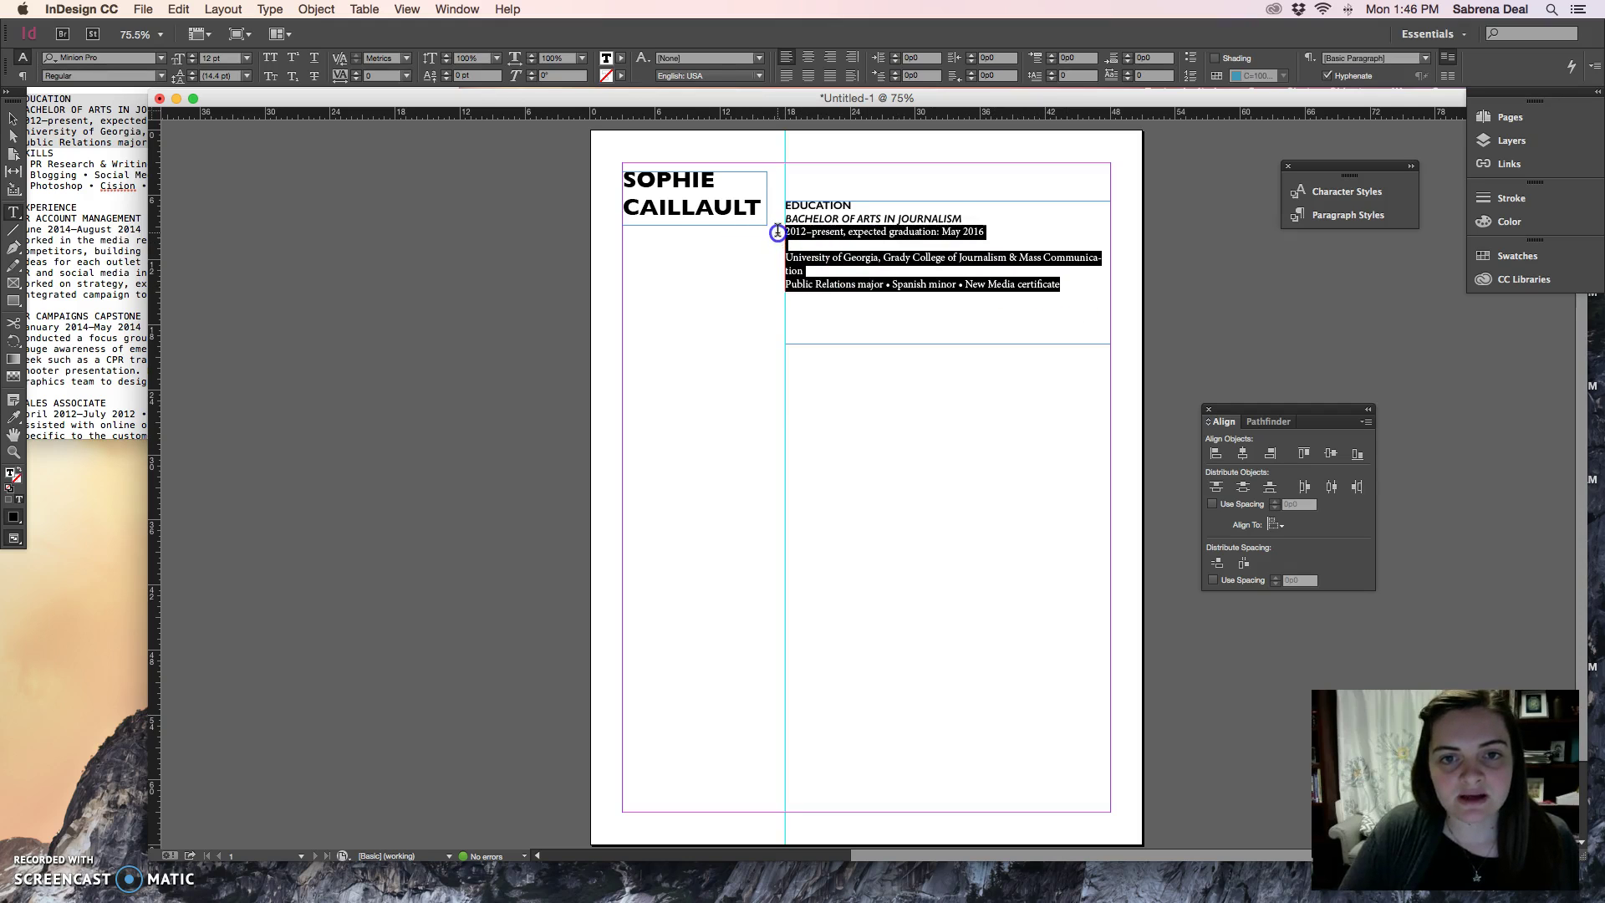
click(117, 64)
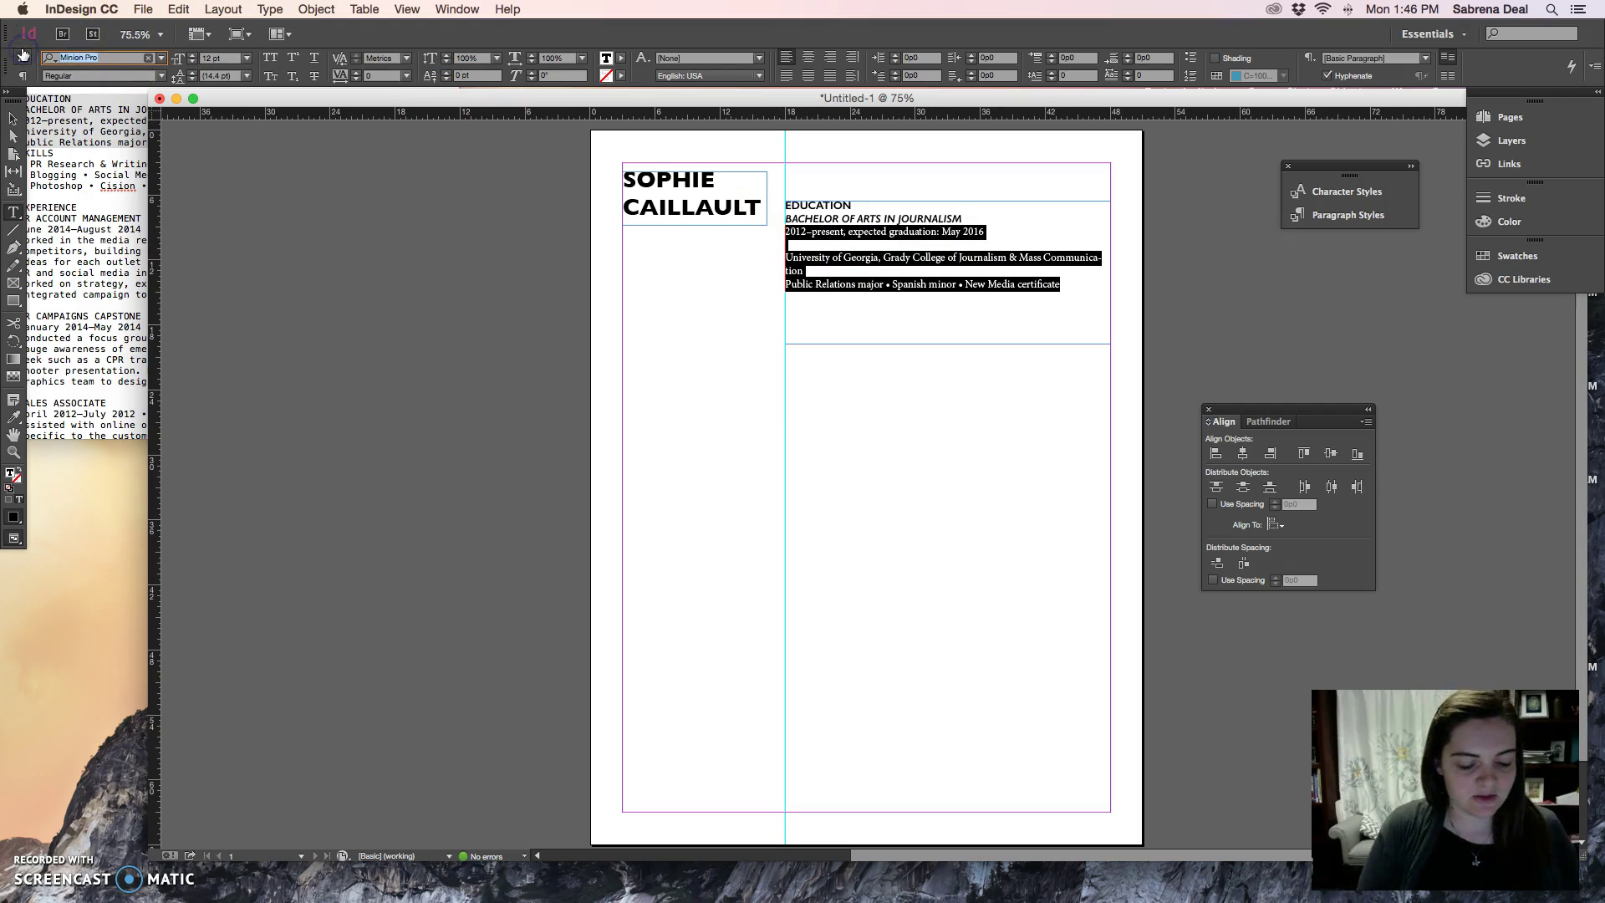
text(Gill)
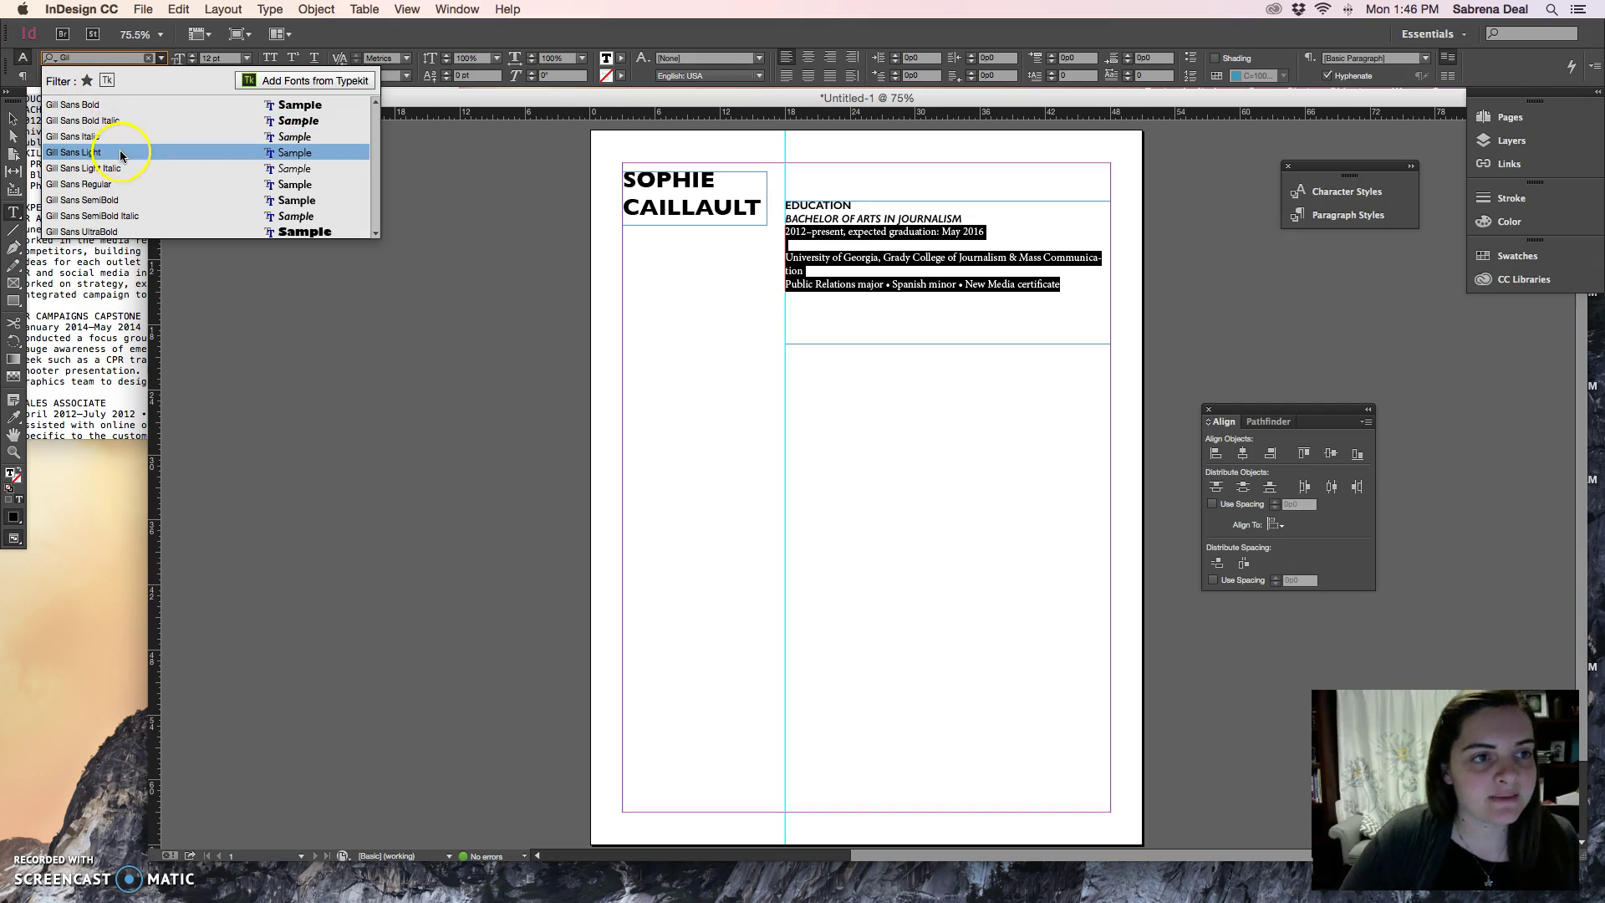
click(119, 153)
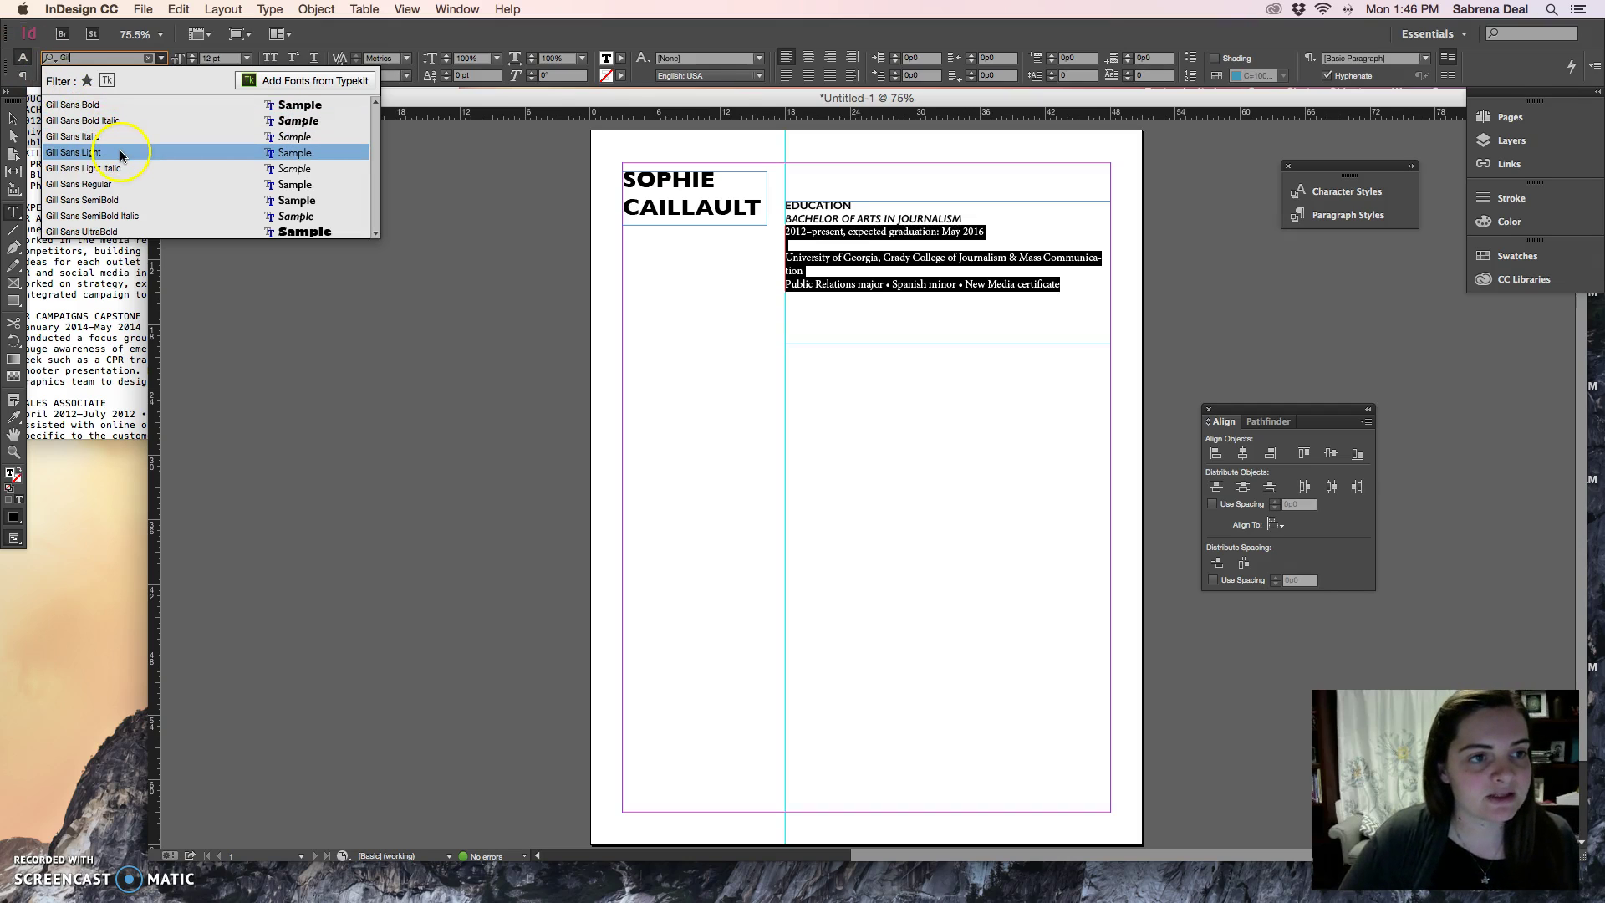
click(121, 184)
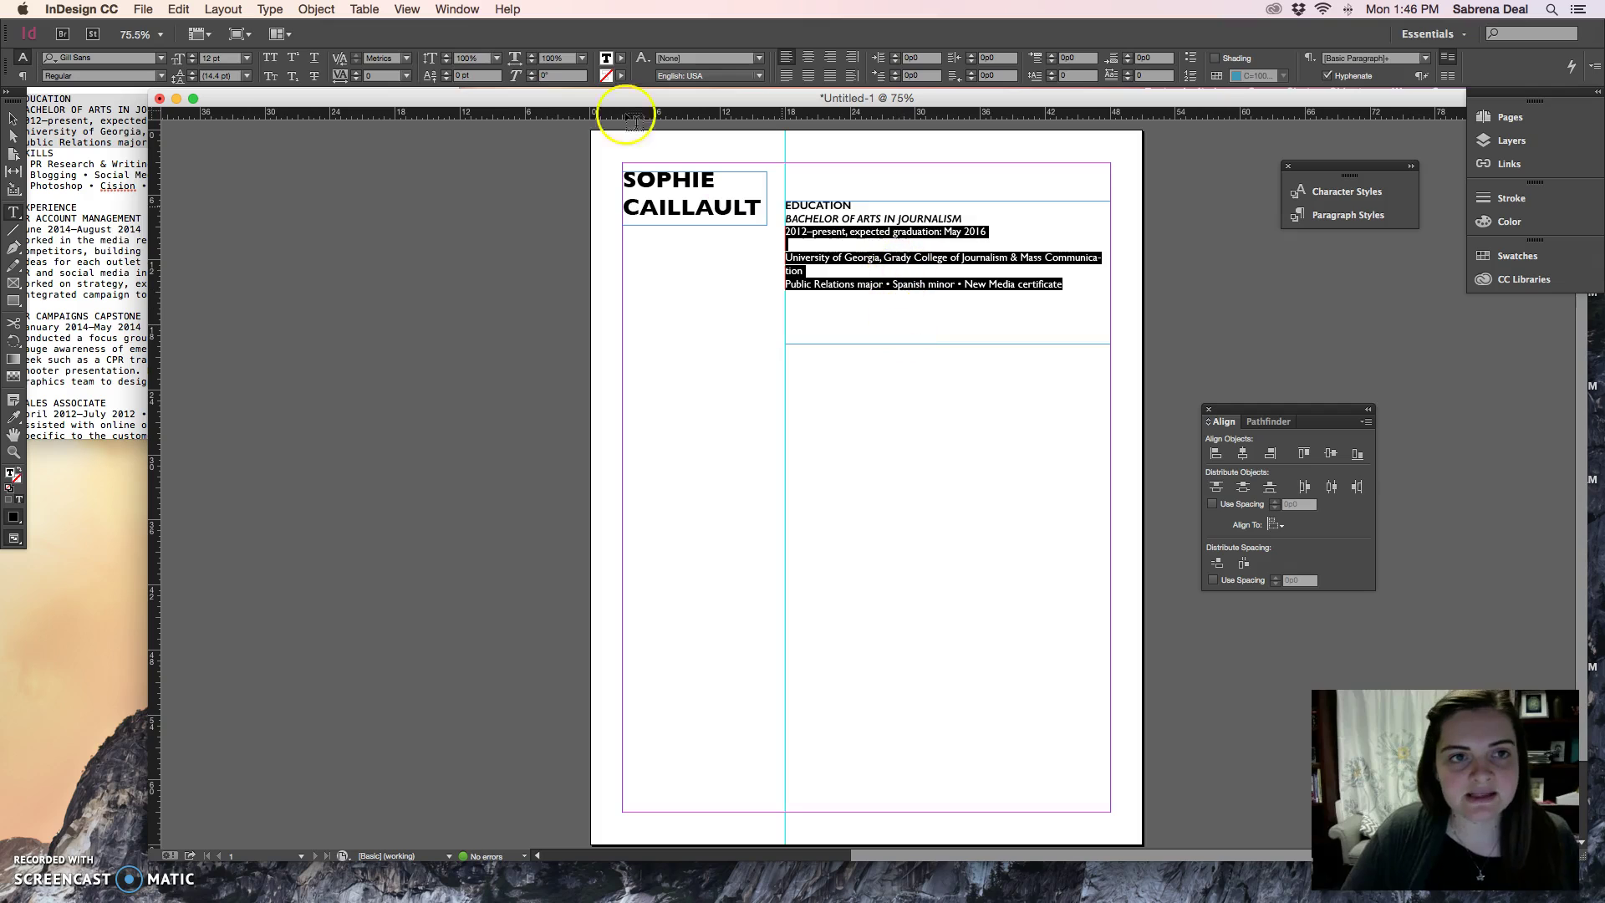
click(191, 63)
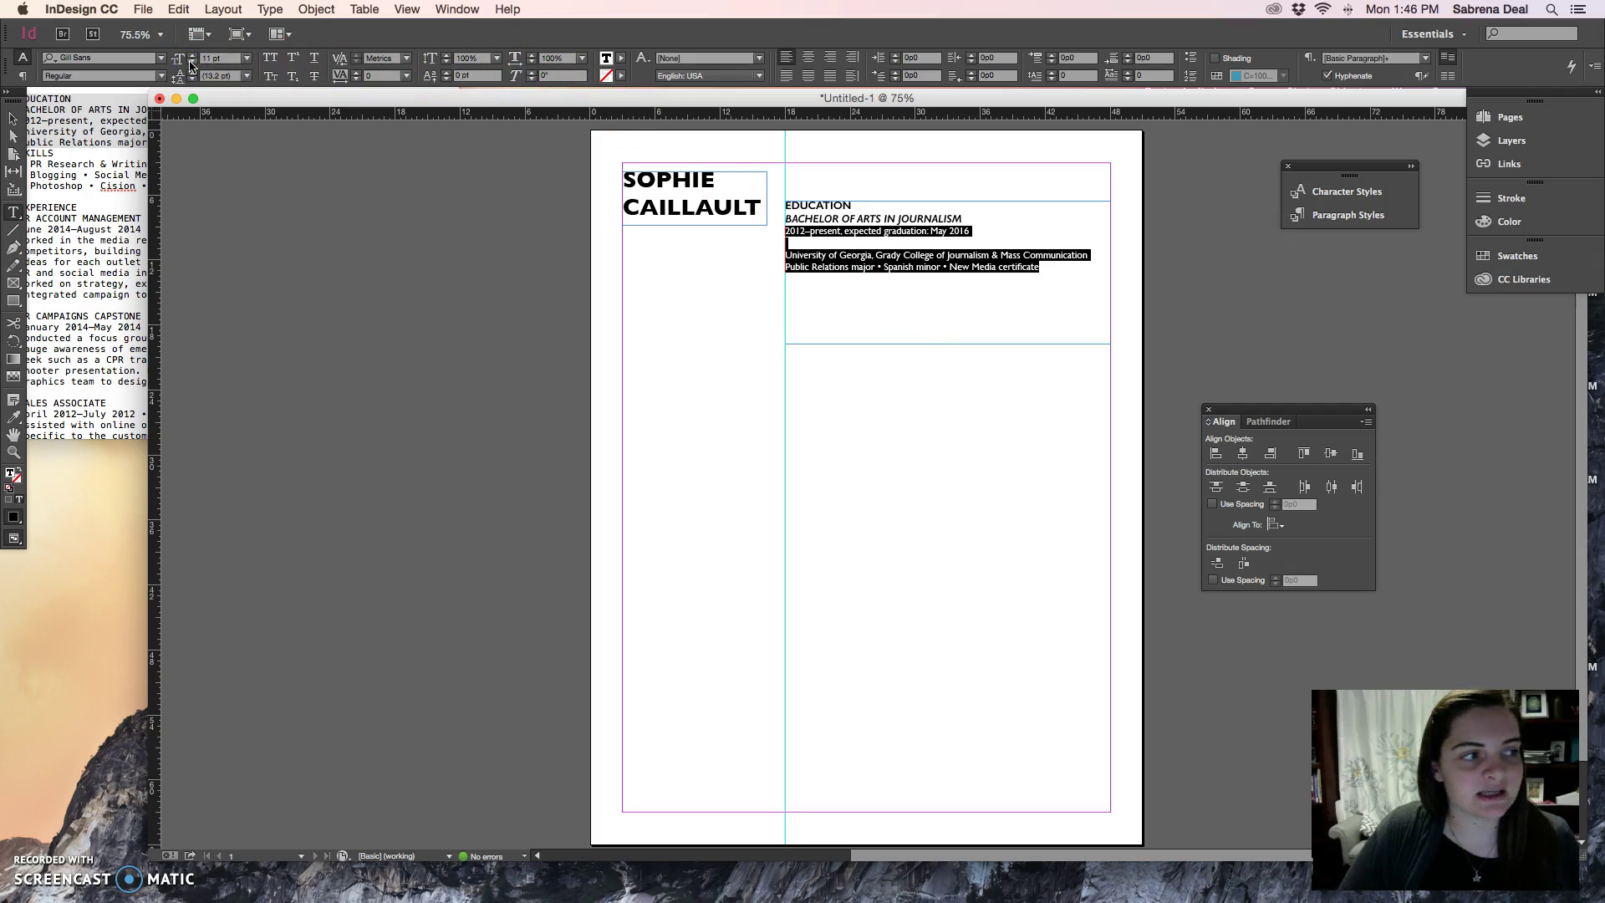
click(974, 277)
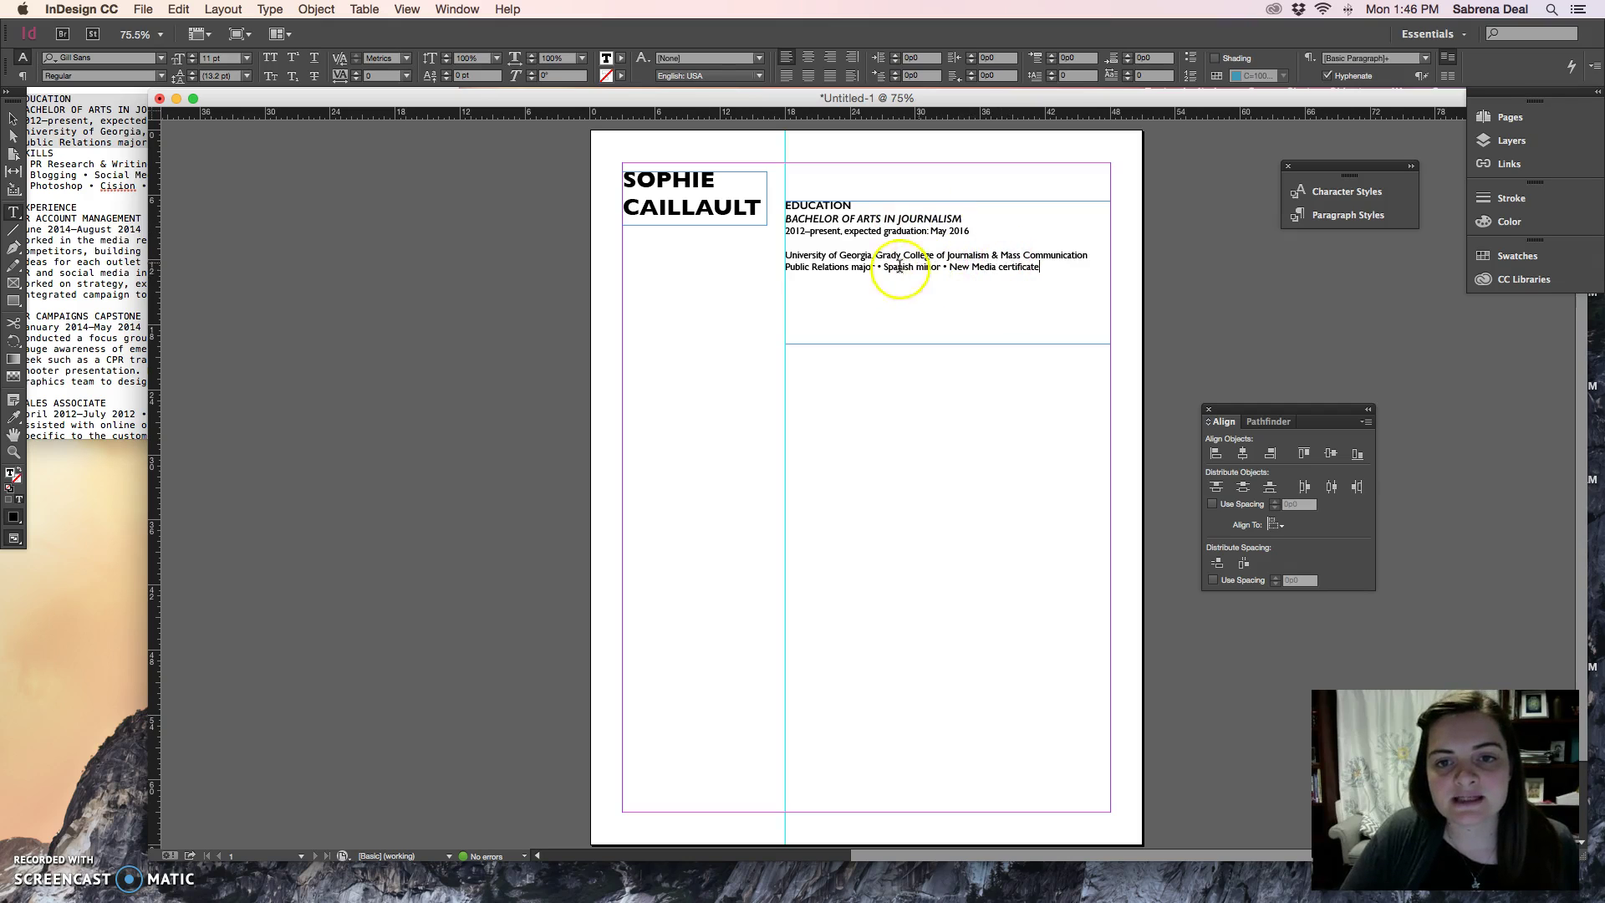
drag(1040, 267, 781, 231)
click(1025, 280)
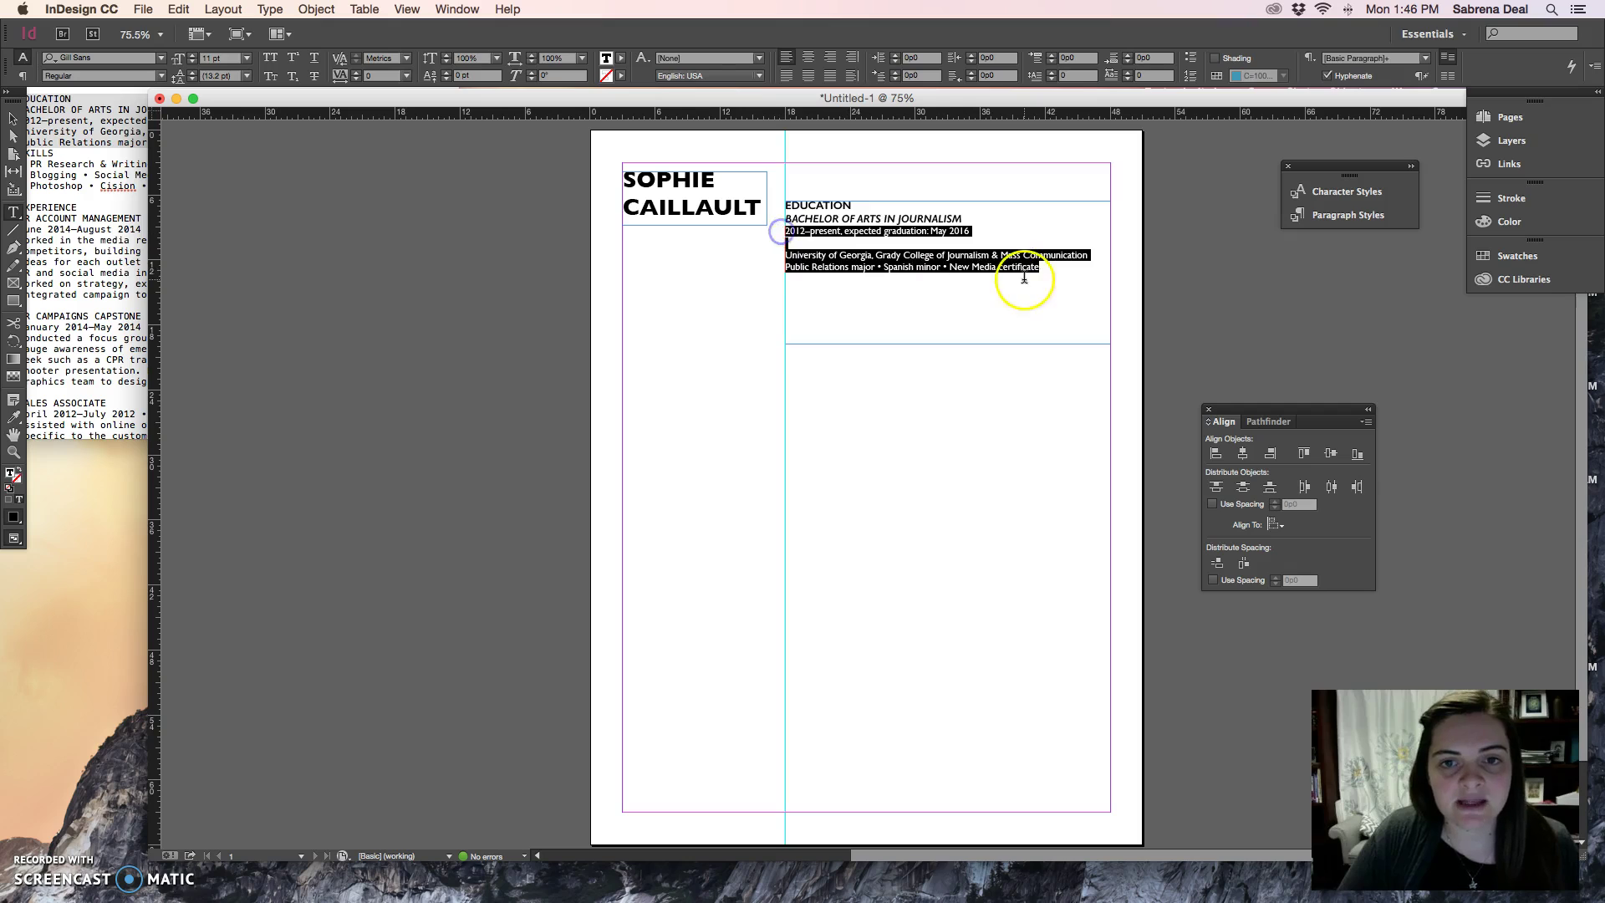
- Insert an empty line below EDUCATION and give it 4 pt leading
click(854, 206)
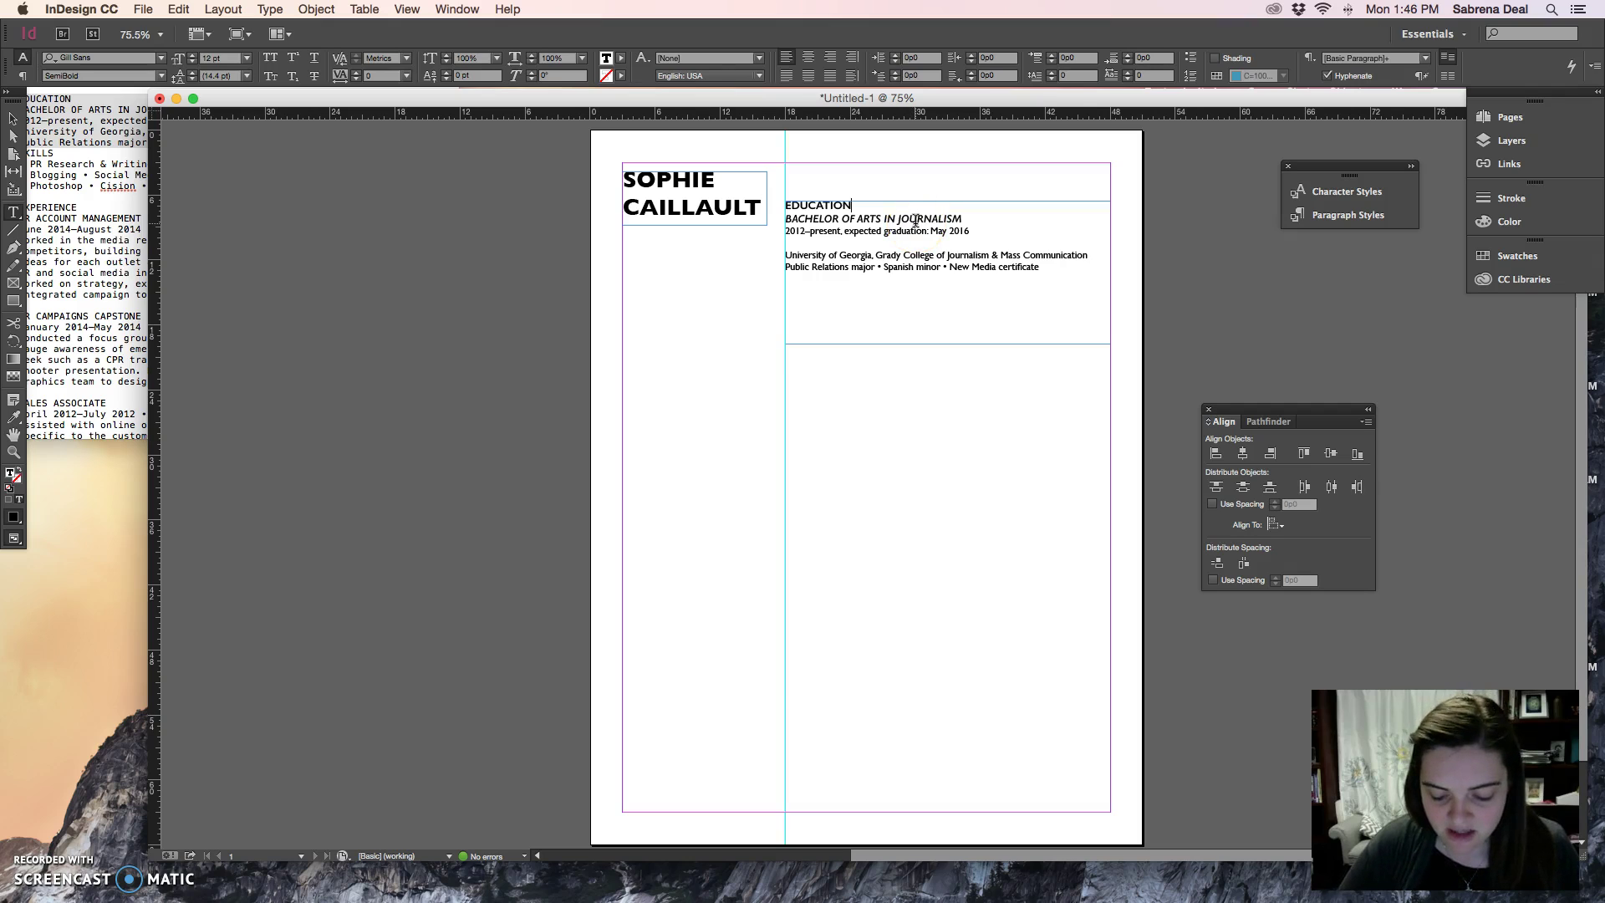
key(Return)
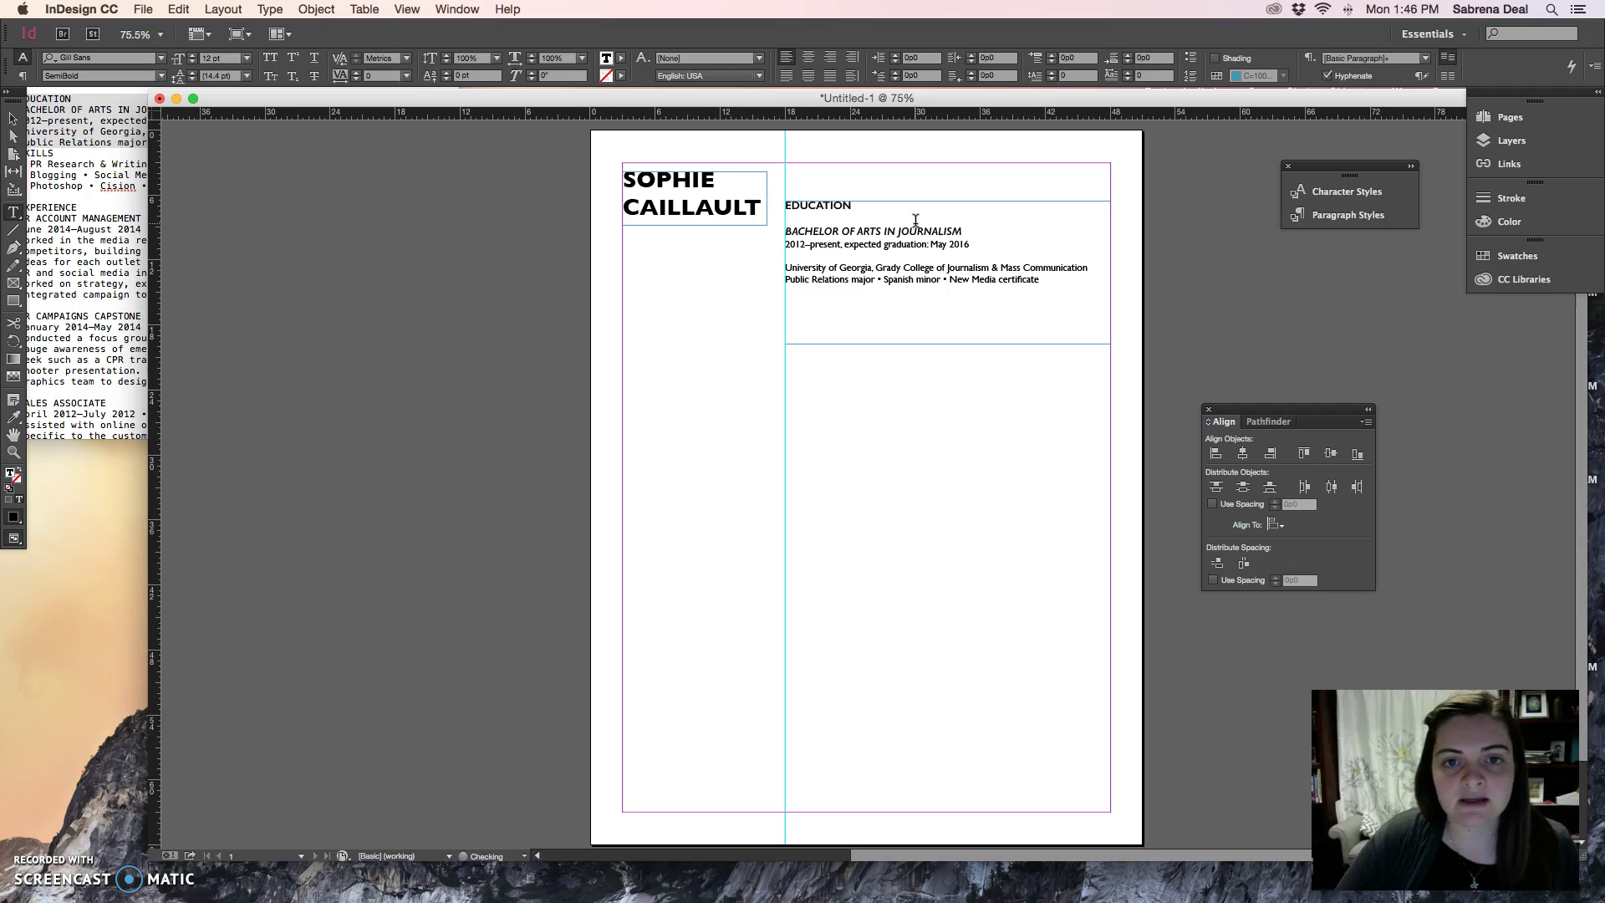
scroll(936, 226, left, 1)
click(966, 234)
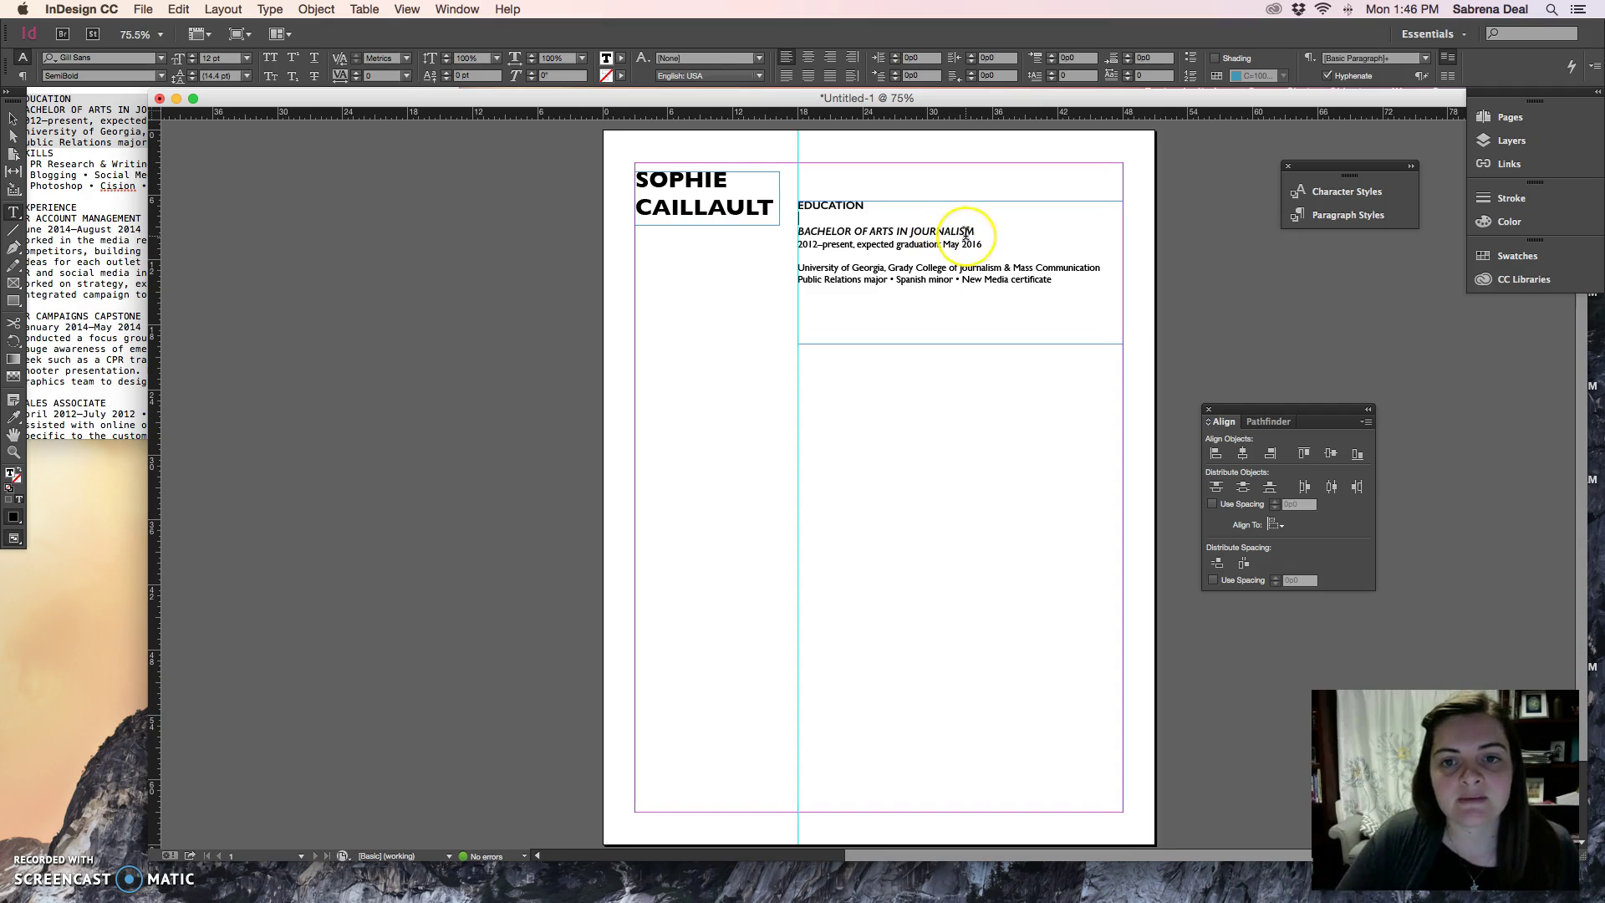
click(818, 219)
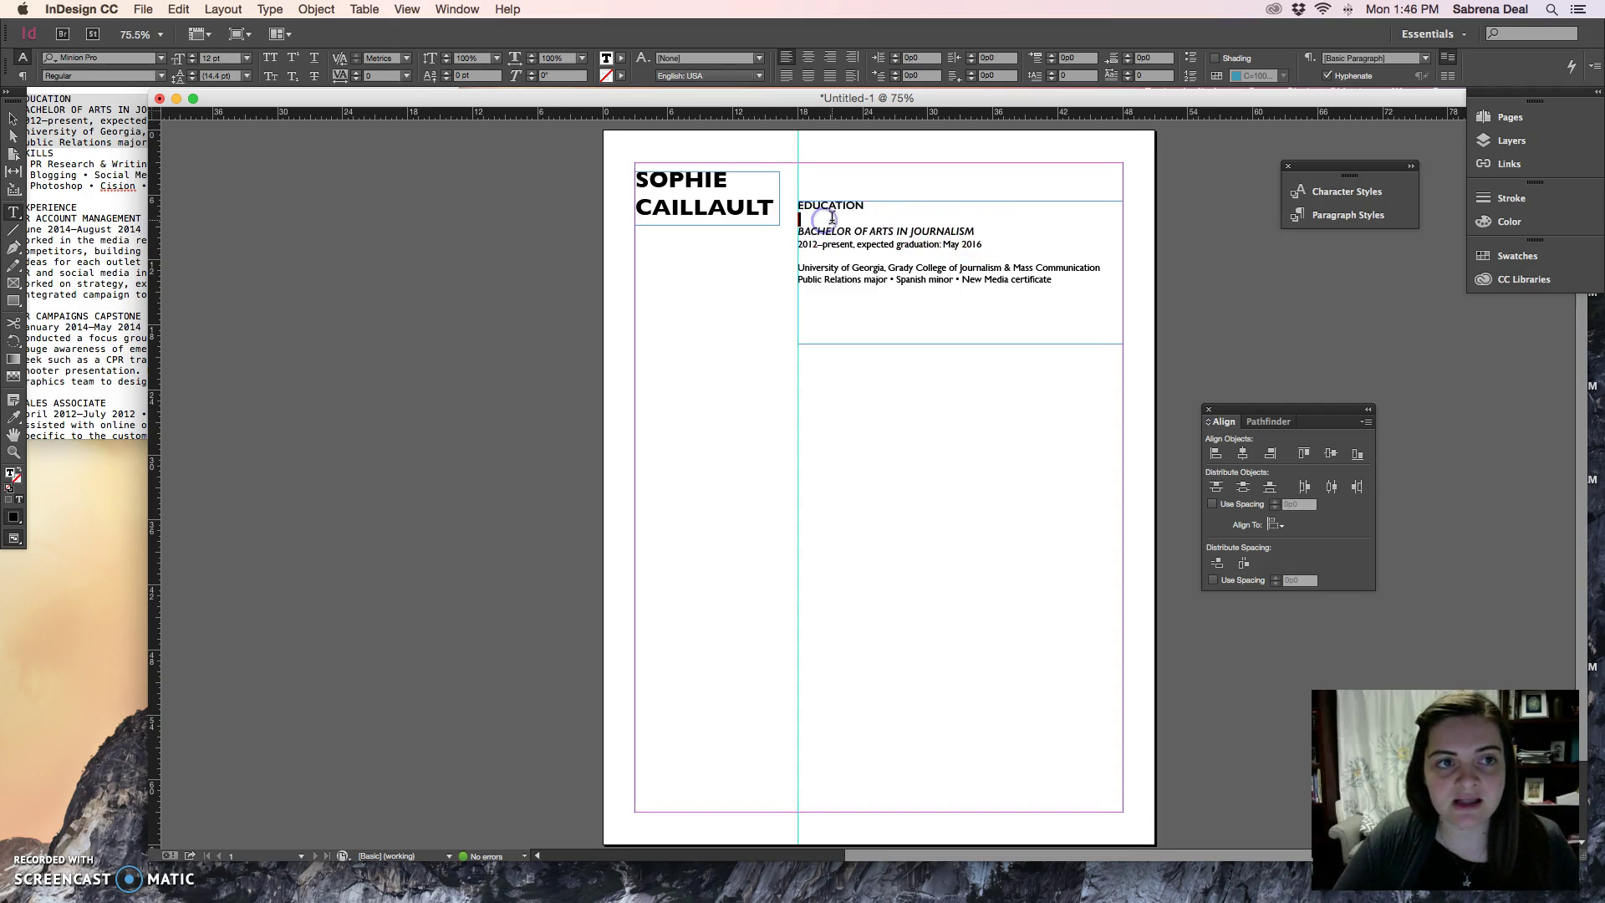
scroll(827, 218, right, 1)
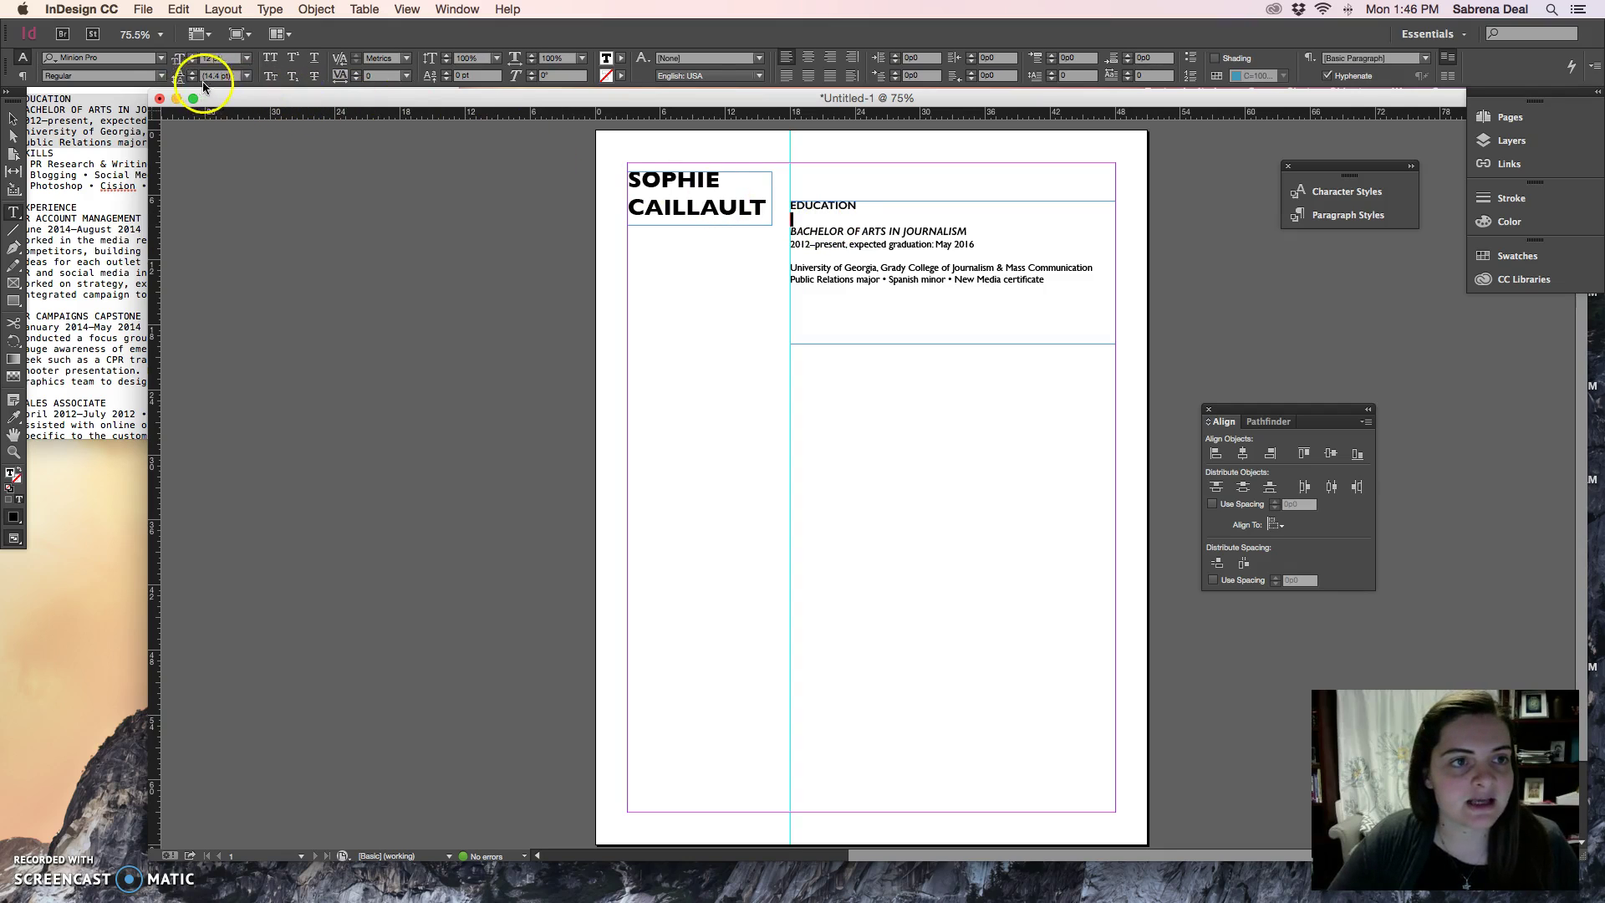
click(248, 78)
click(240, 183)
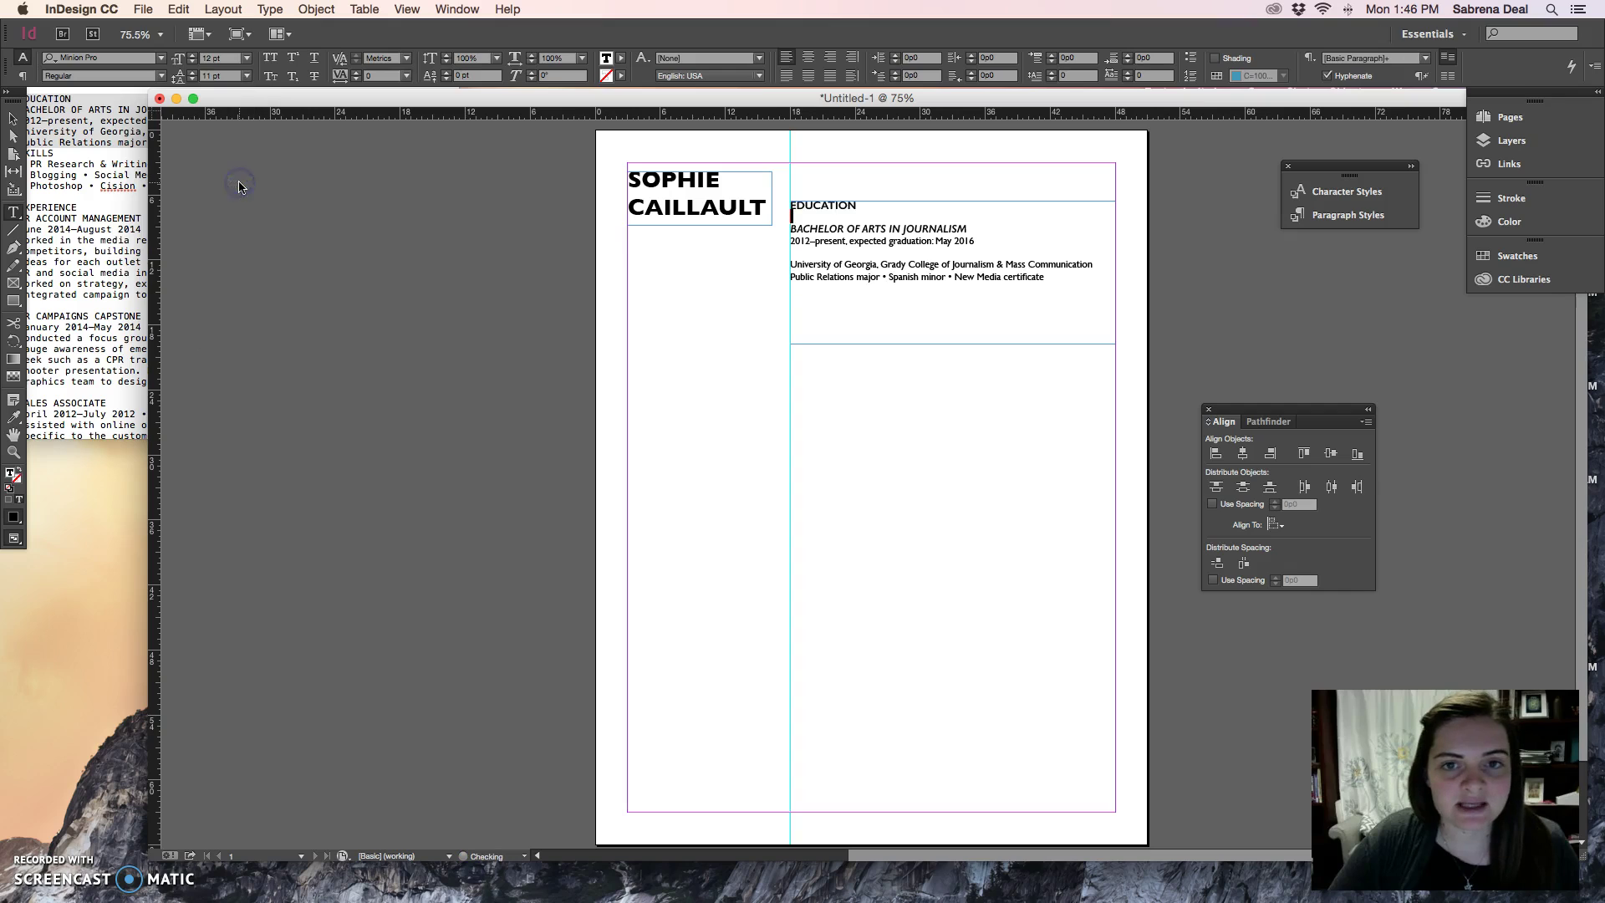
click(247, 76)
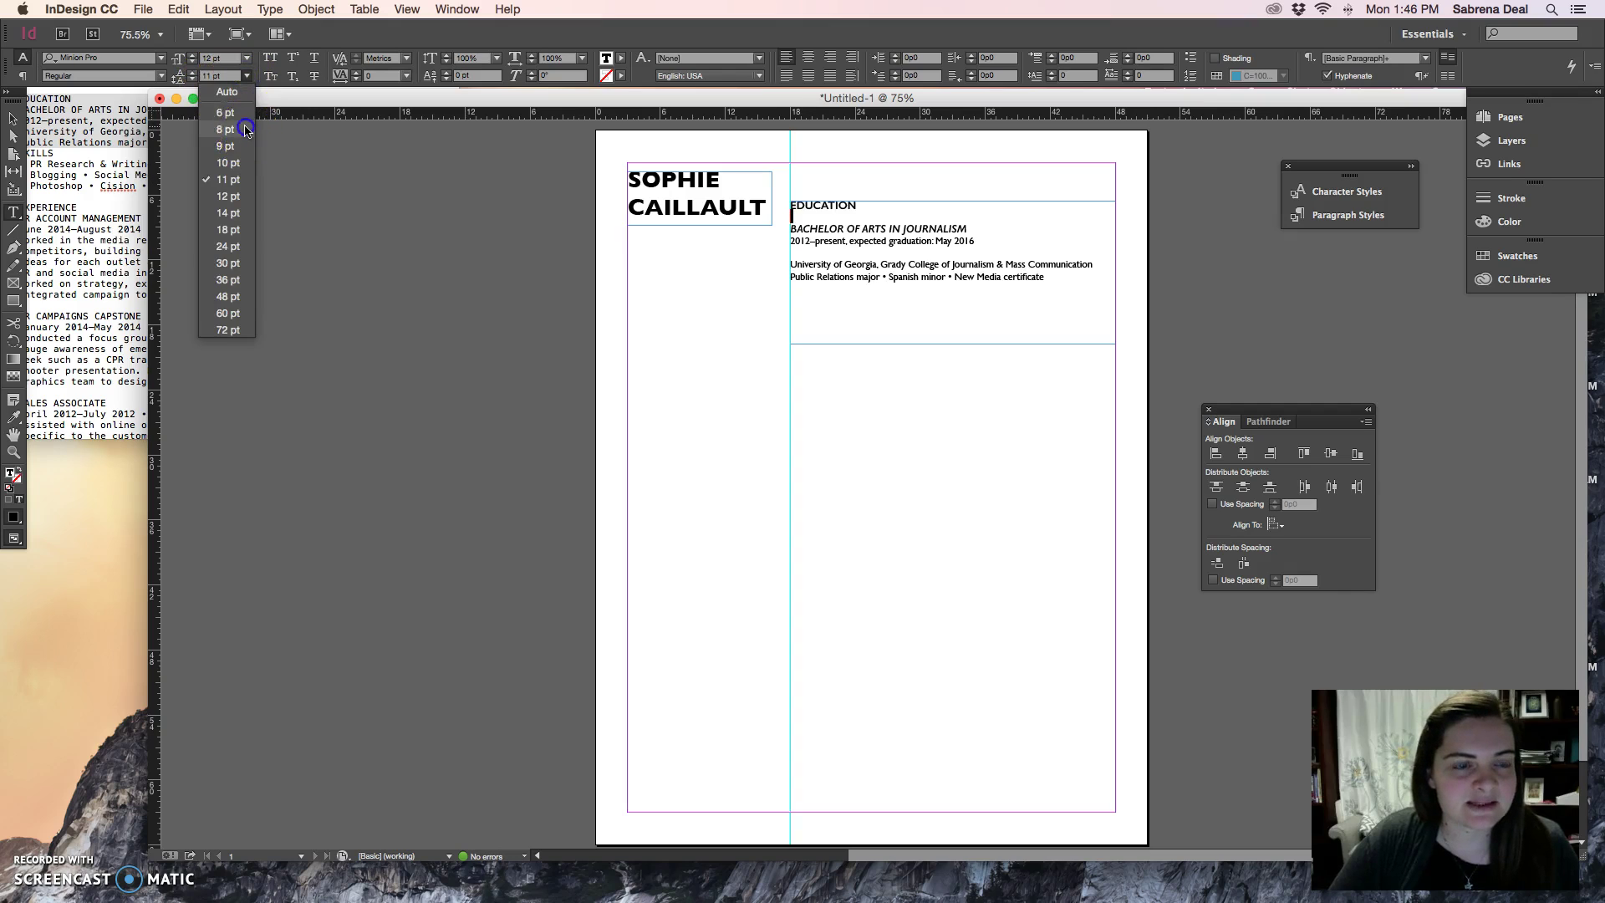
click(247, 131)
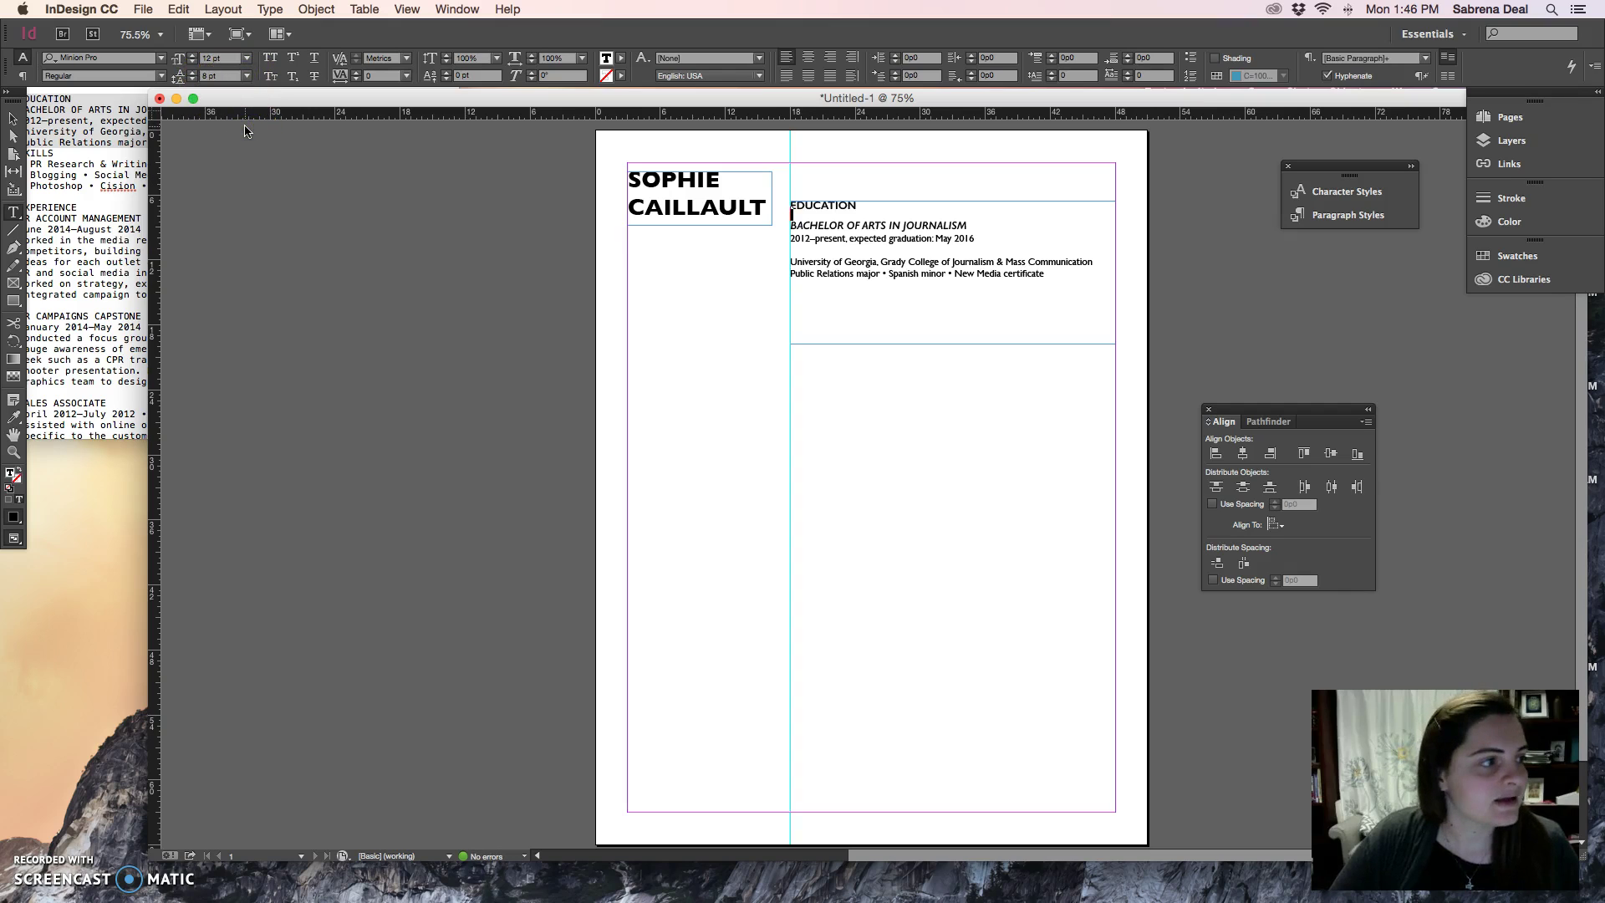
click(178, 77)
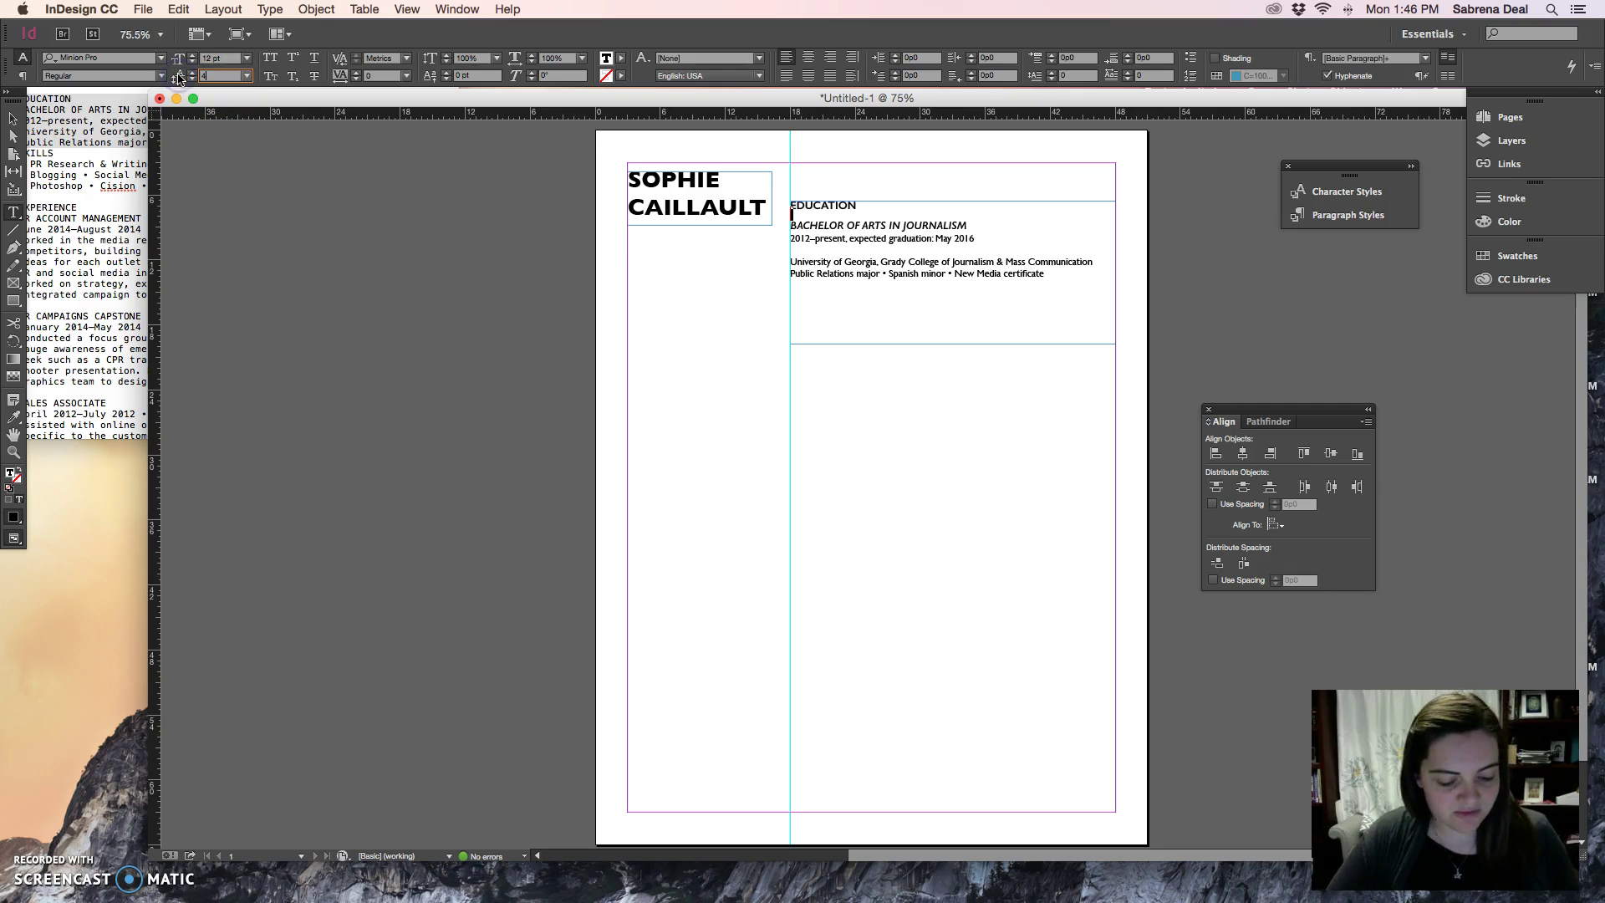
key(Return)
- Give the empty line above the University line 4 pt leading
click(1007, 260)
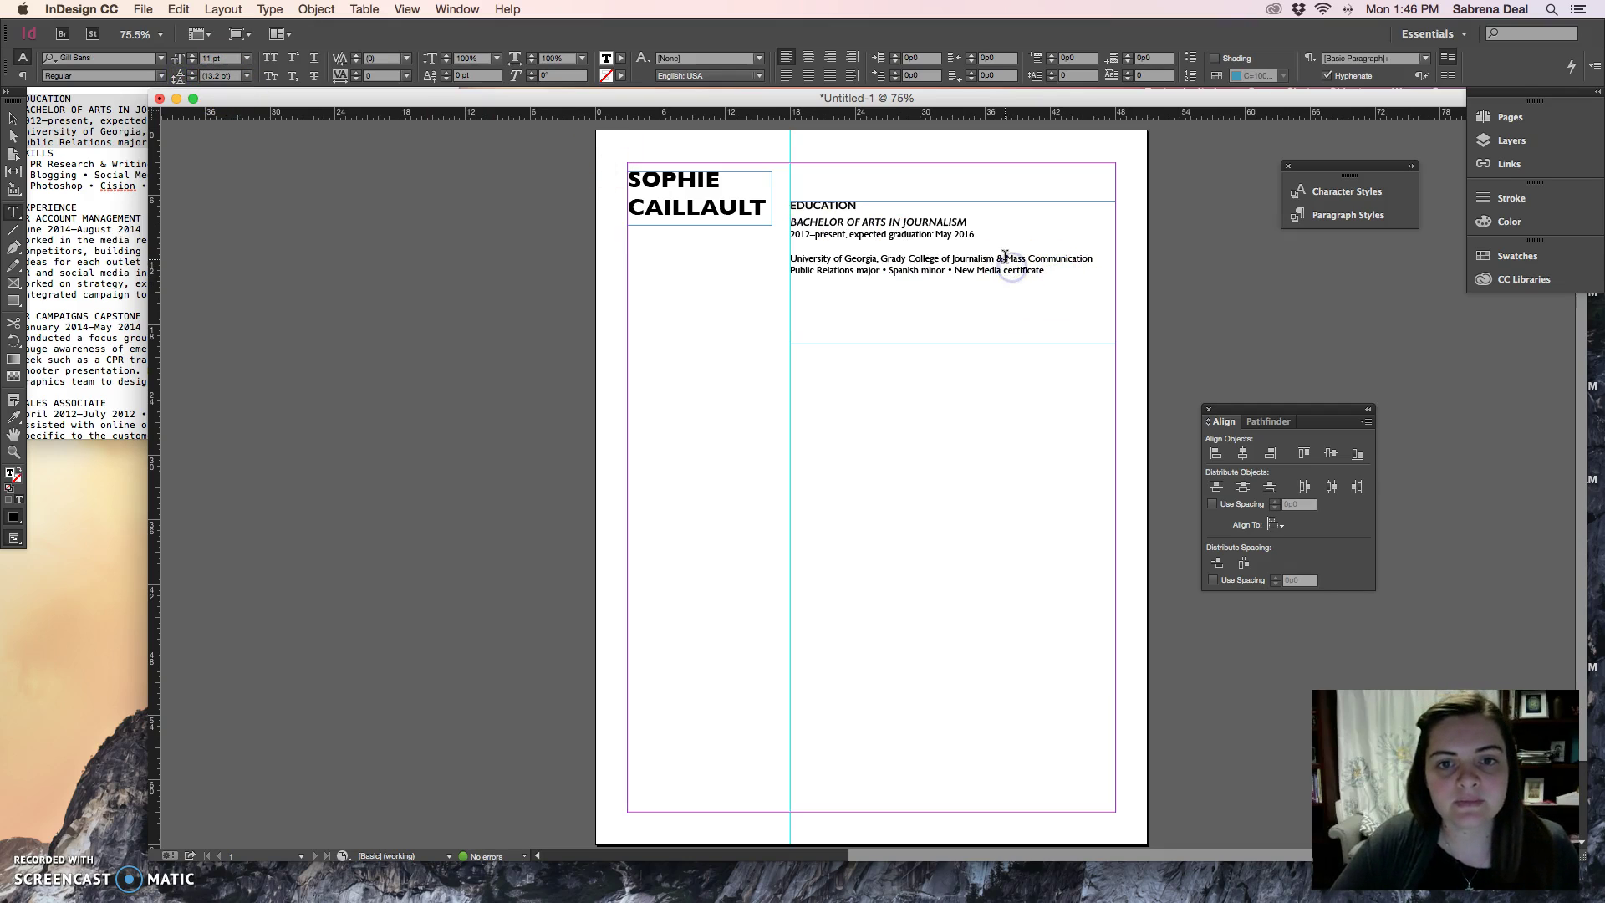
click(799, 247)
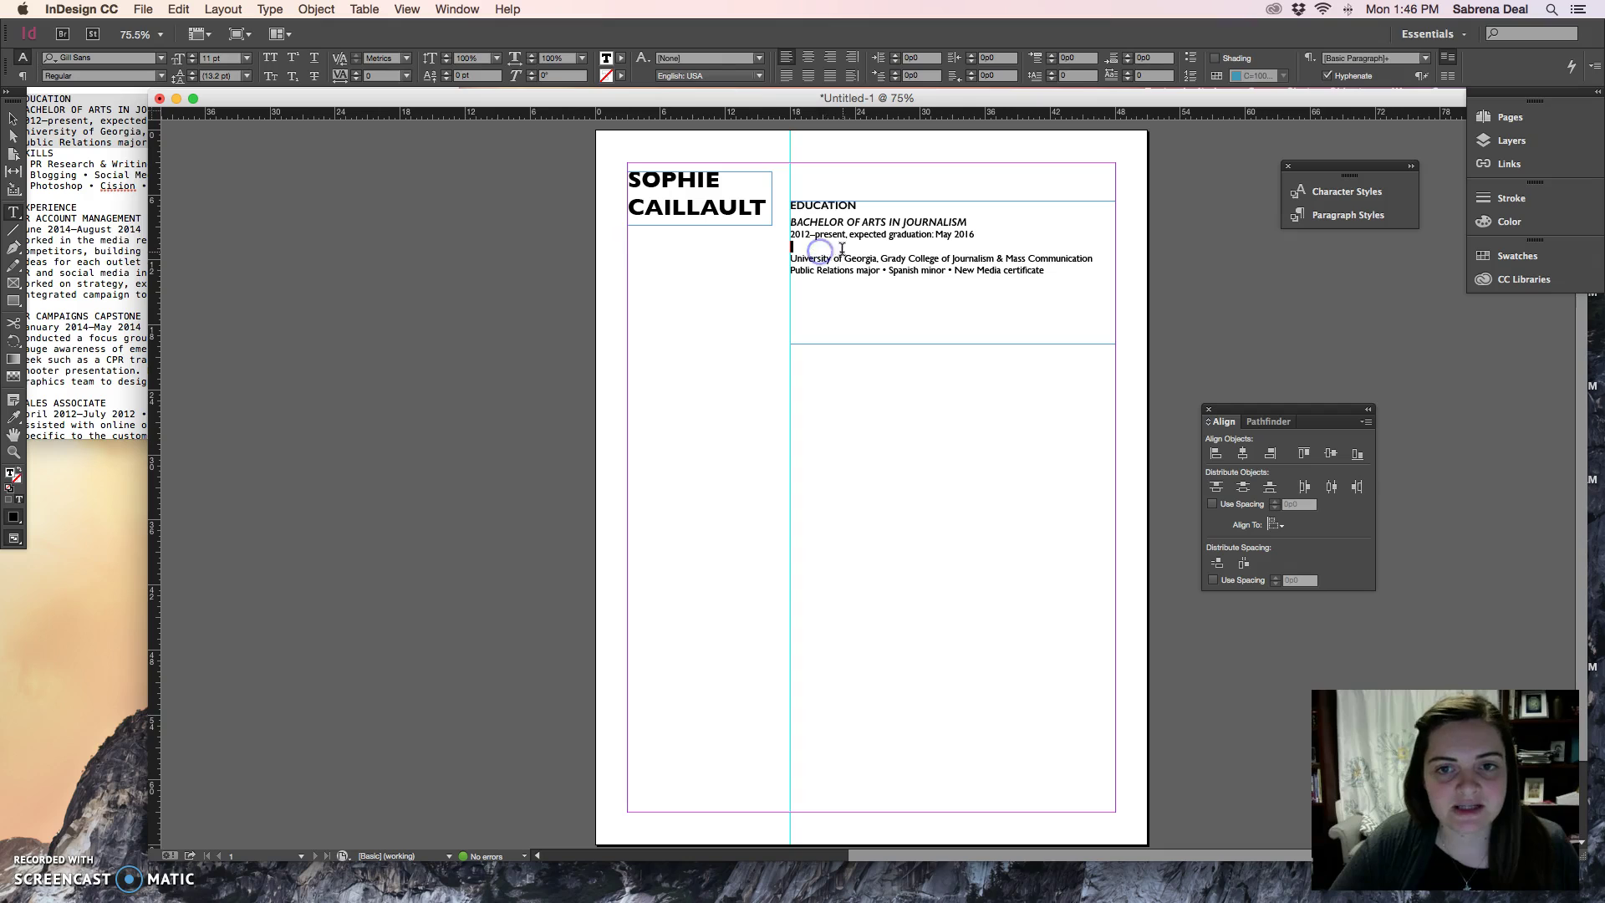
click(246, 75)
click(224, 93)
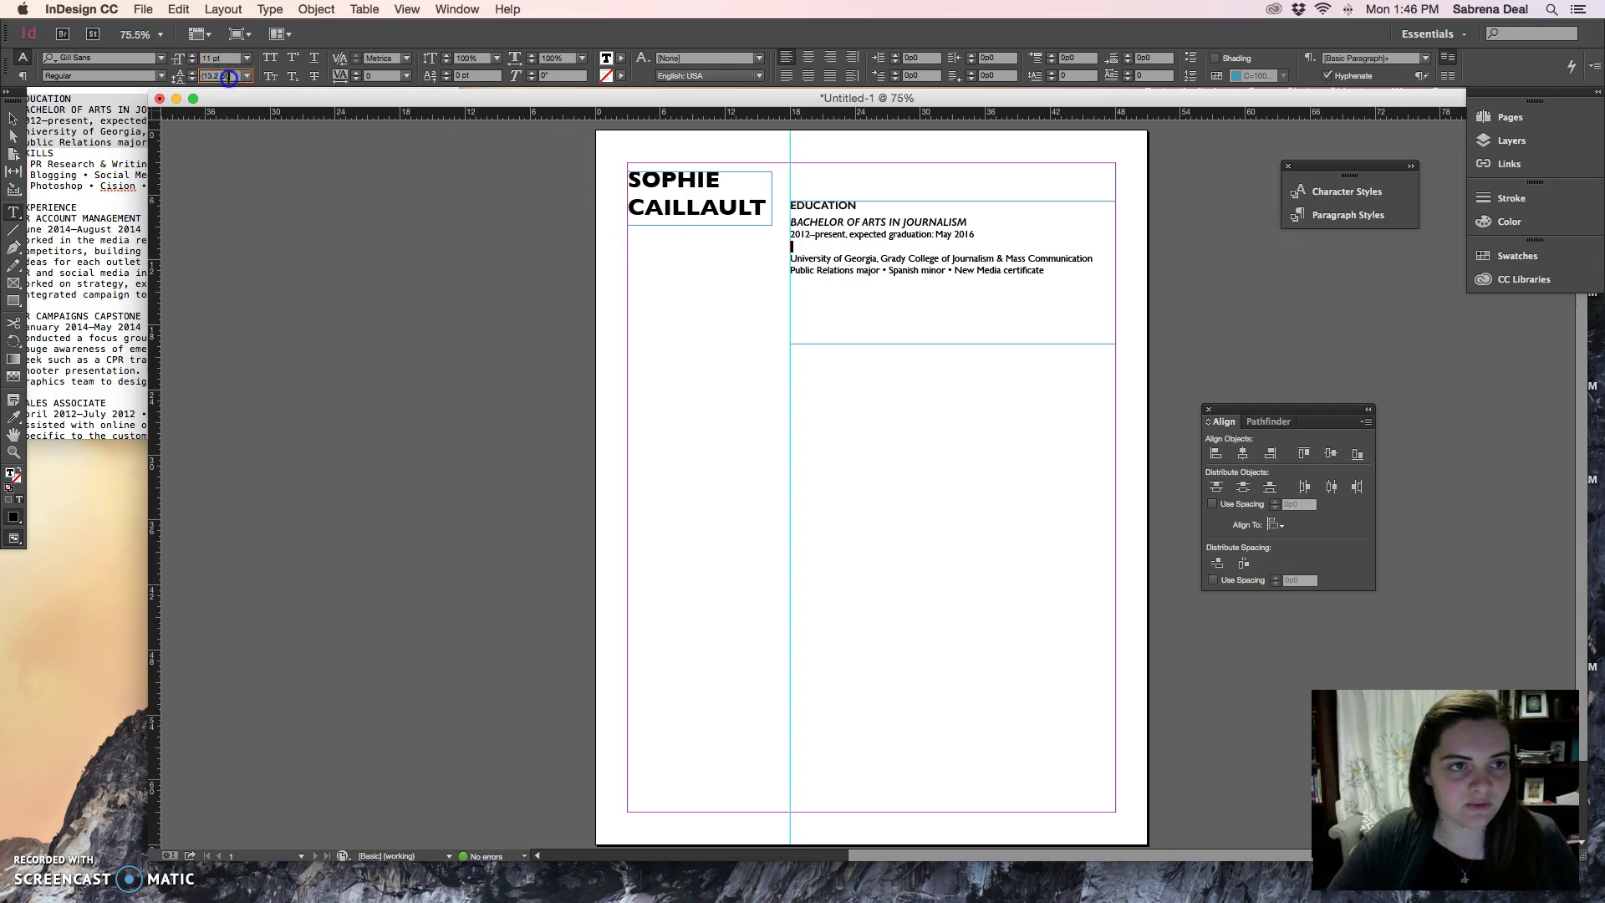
key(Return)
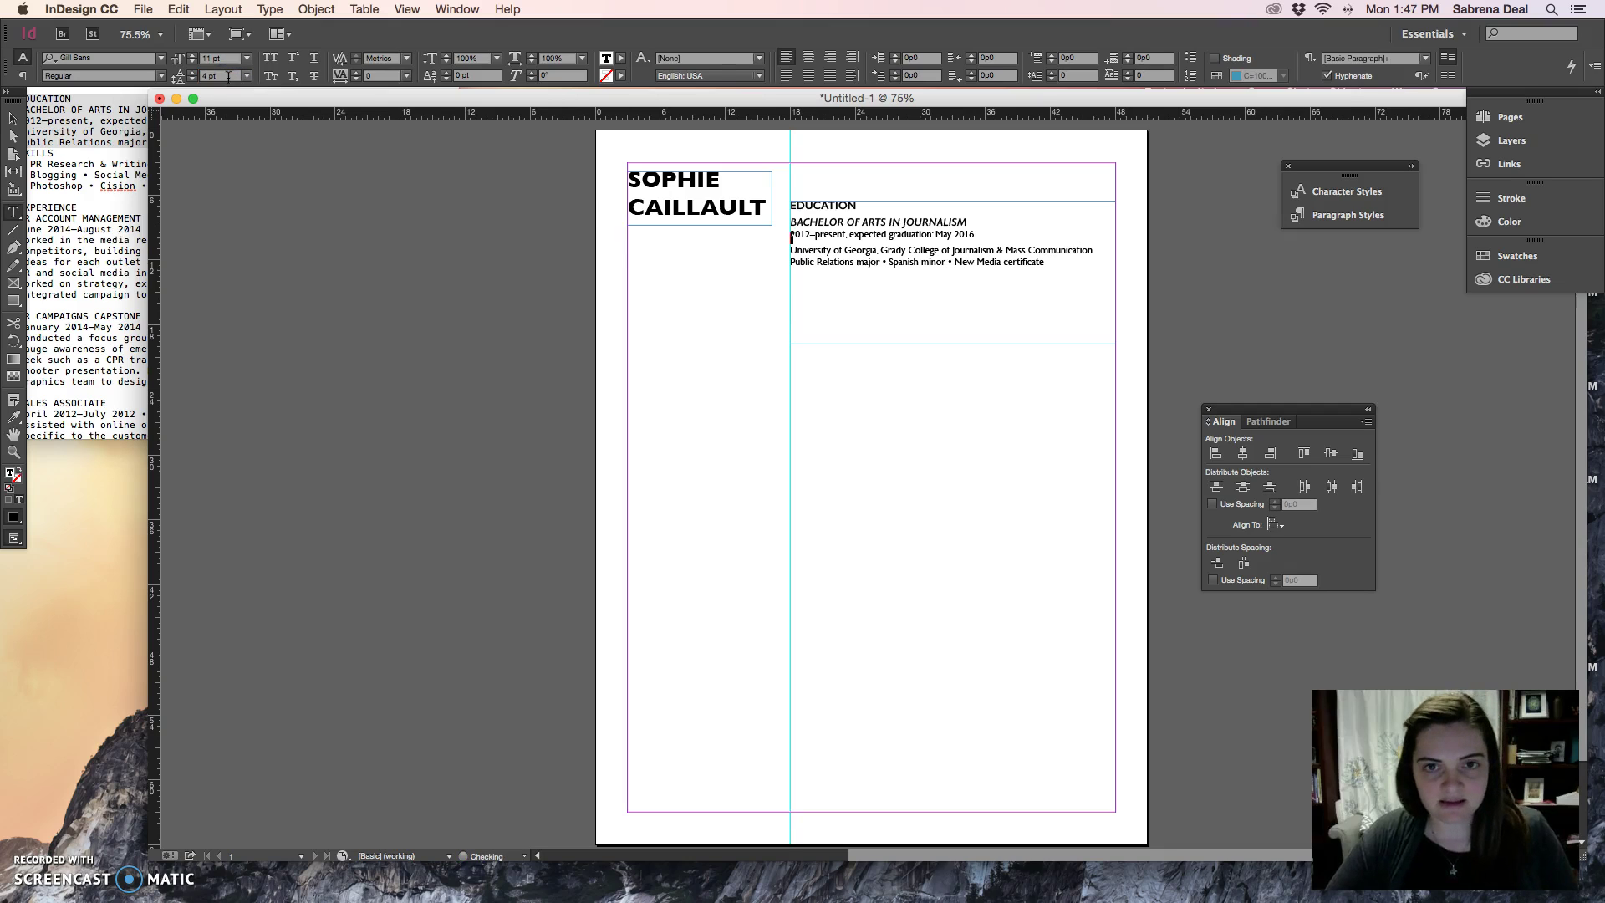
- Deselect the text and toggle Preview mode to check the spacing
click(1029, 268)
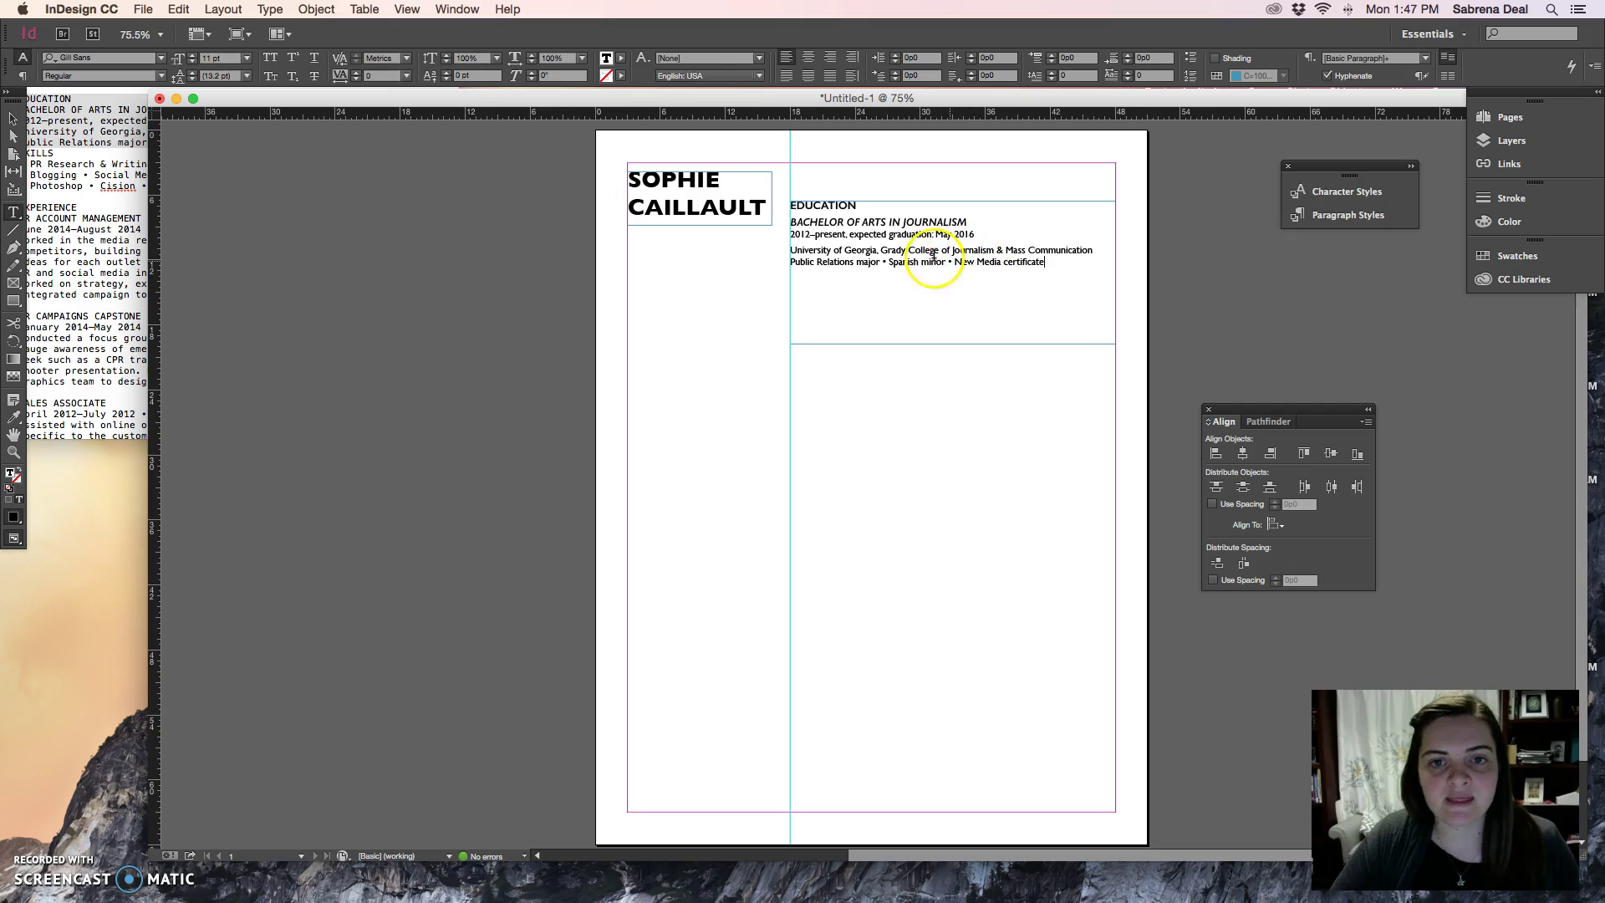
key(Escape)
click(714, 327)
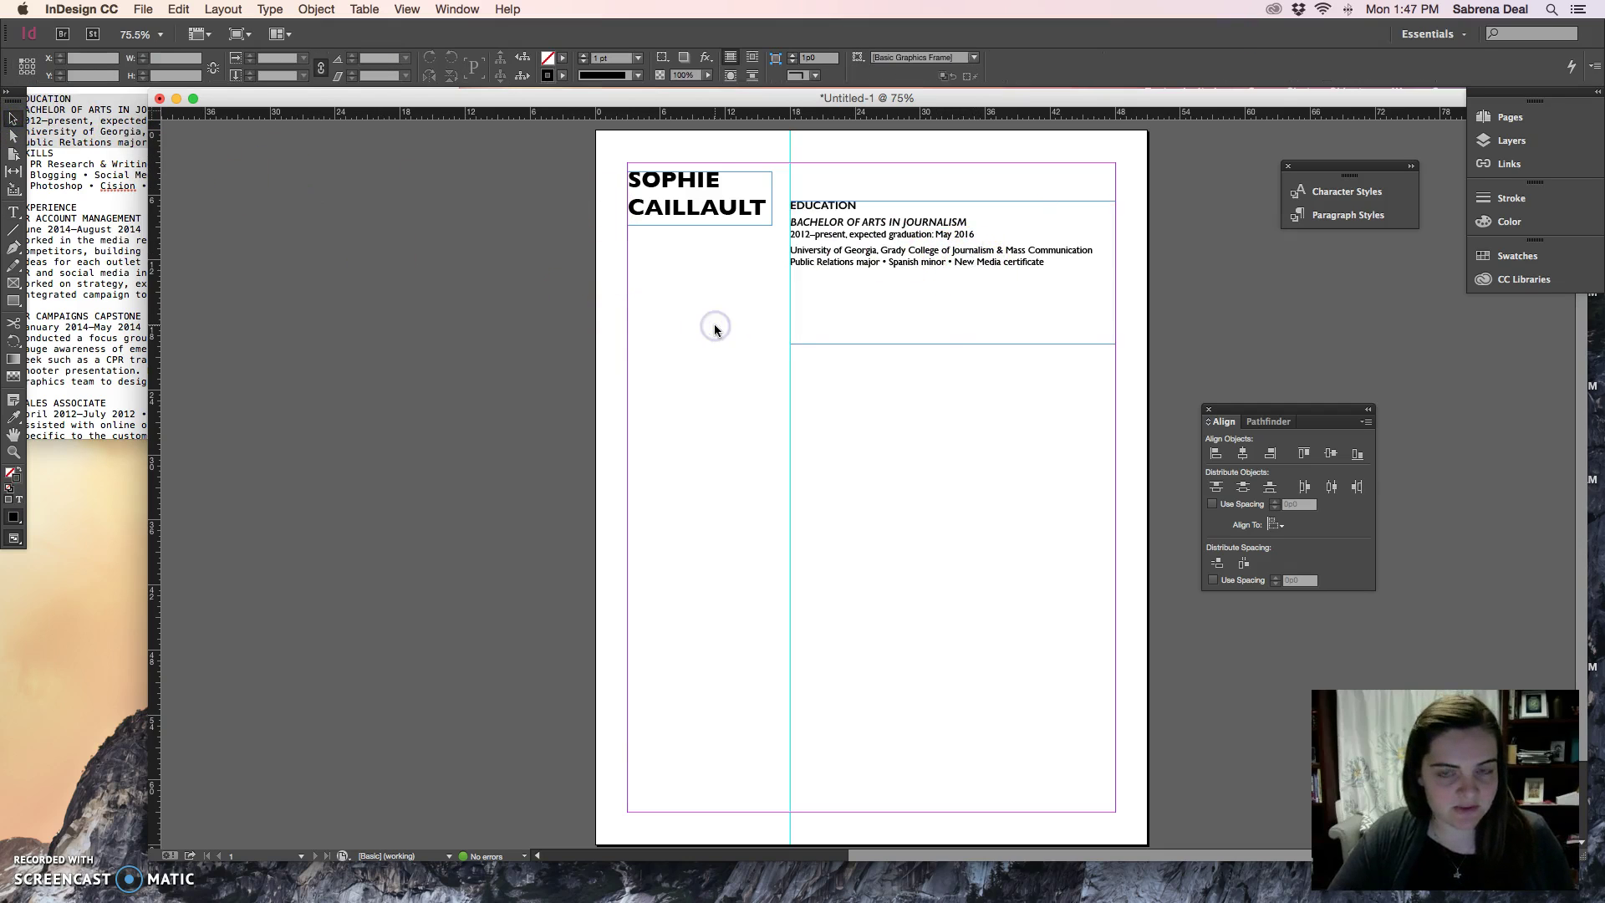
key(w)
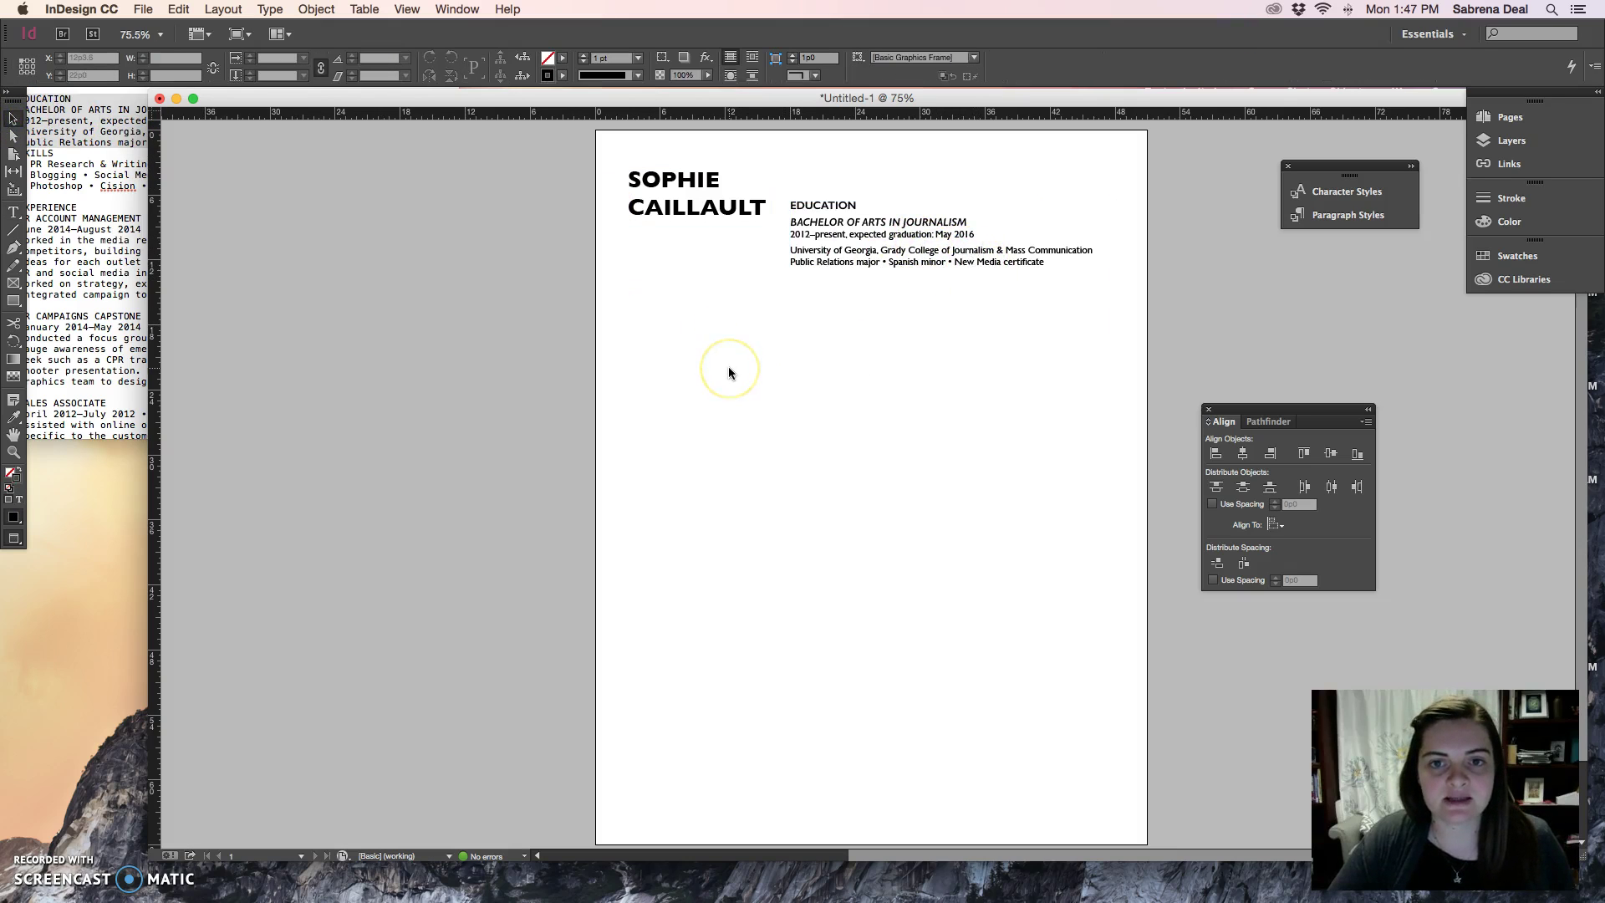
key(w)
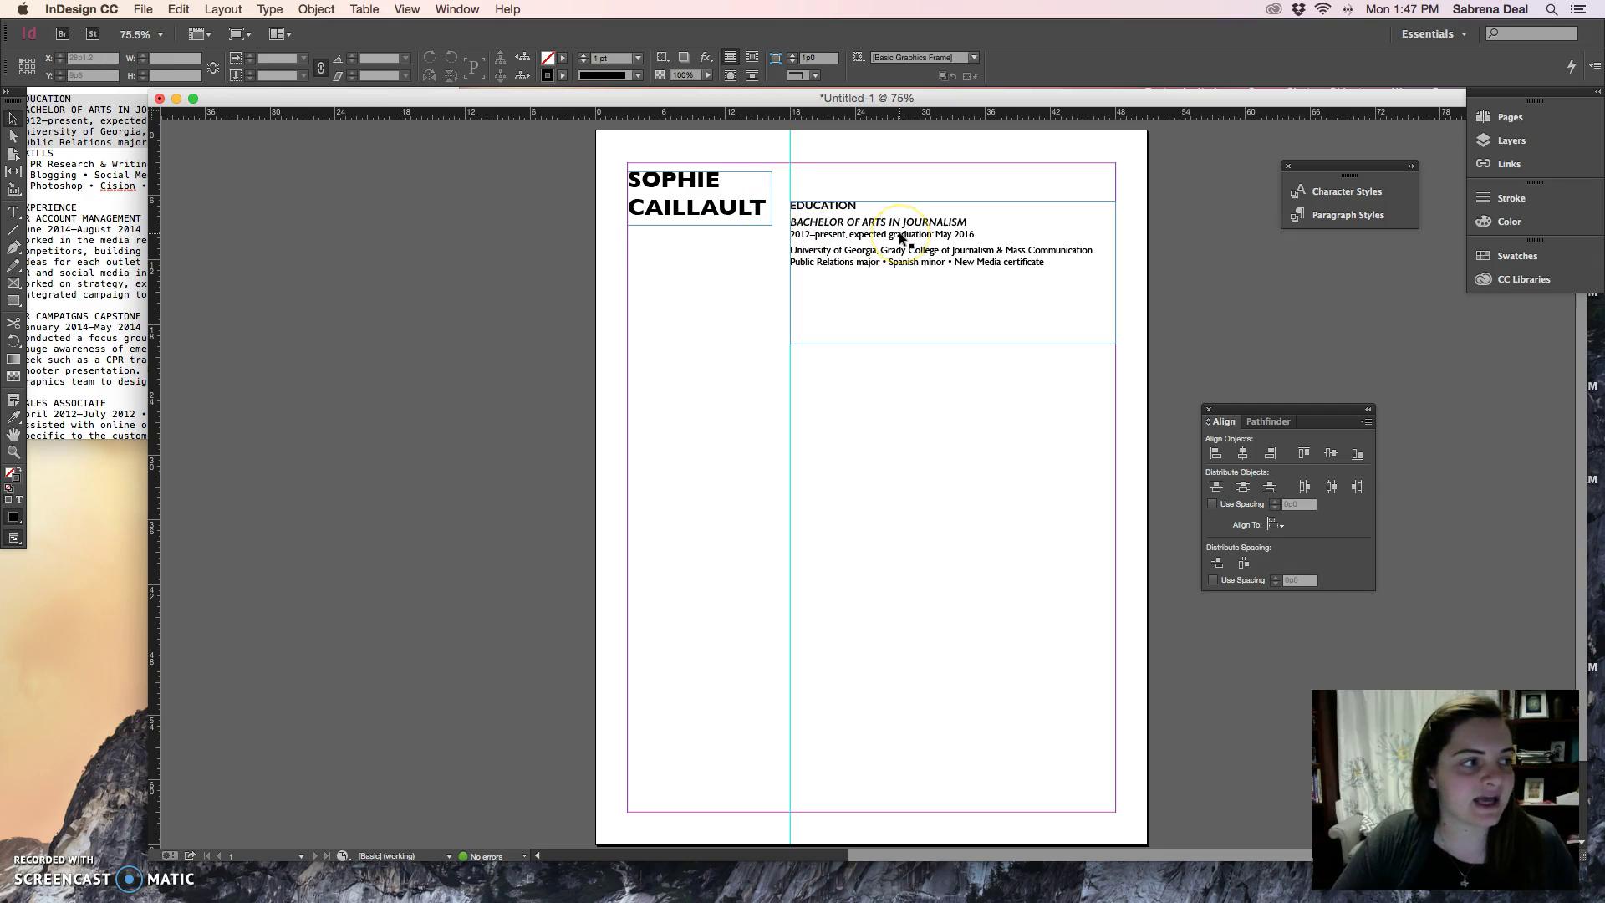
- Colour EDUCATION and the name with the blue C=100 M=90 Y=10 K=0 swatch
double_click(853, 218)
double_click(802, 205)
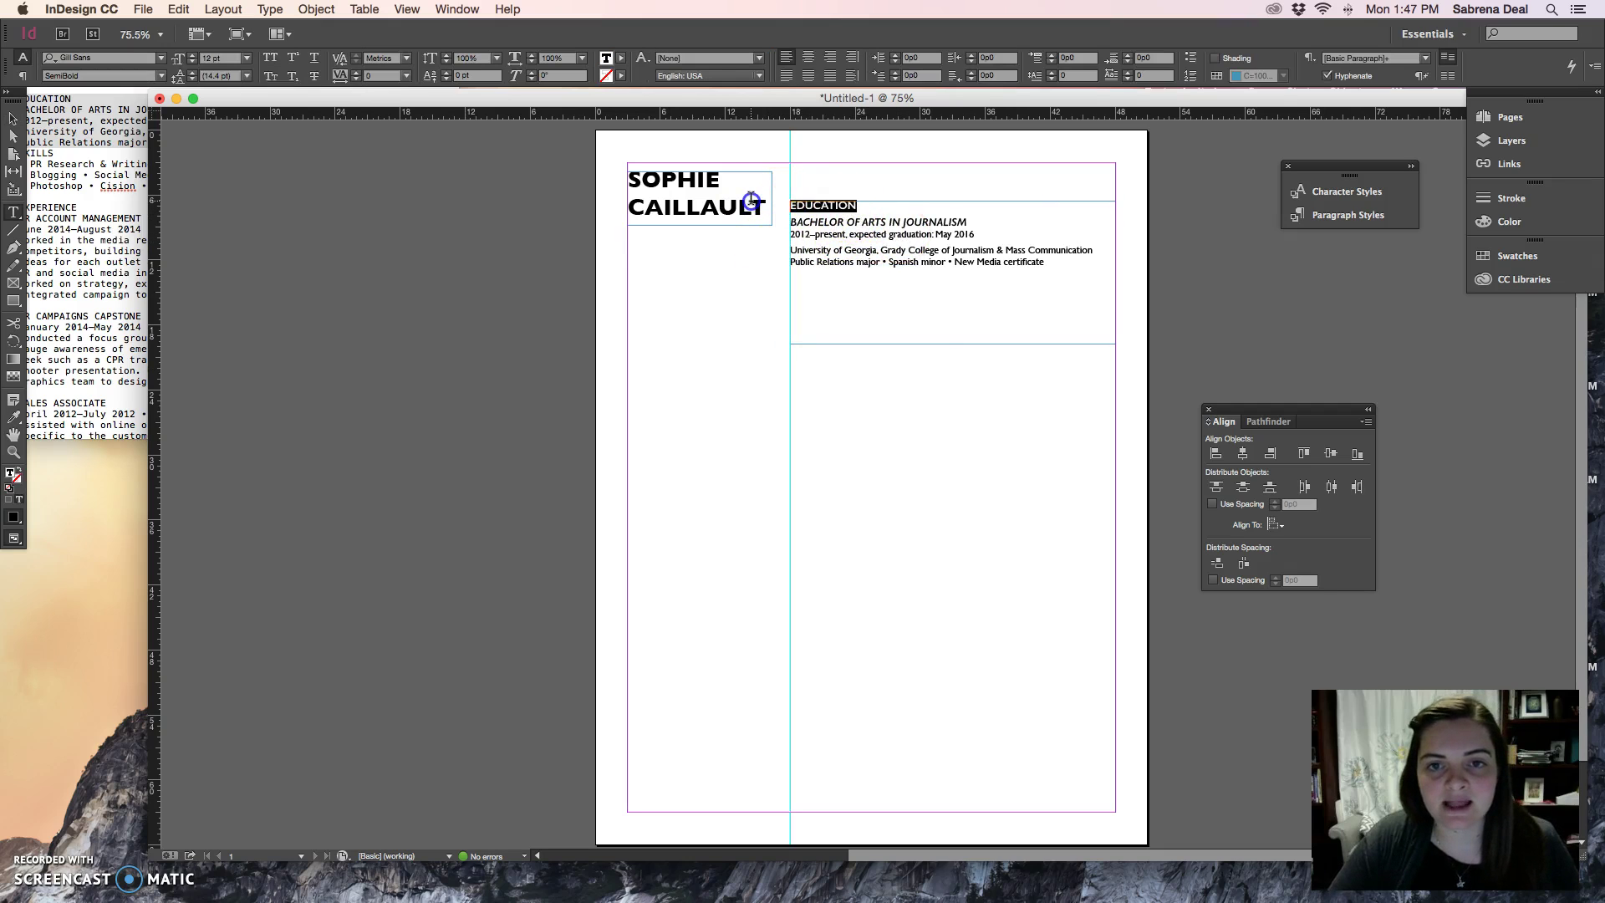
click(1500, 258)
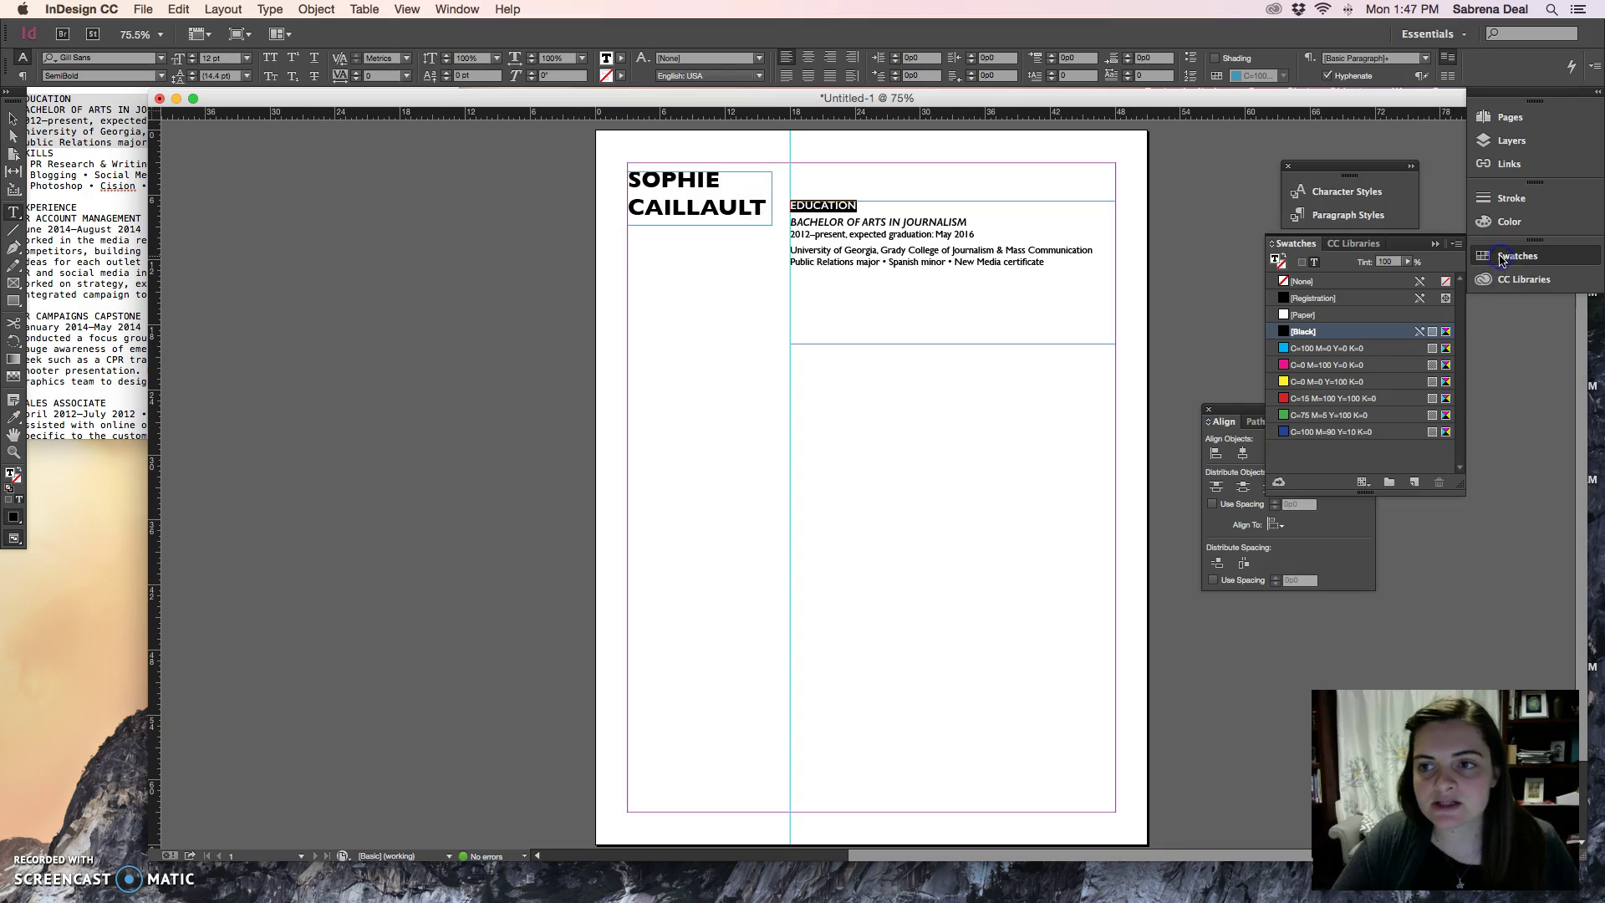
click(1345, 432)
drag(767, 208, 611, 178)
click(1330, 432)
click(959, 235)
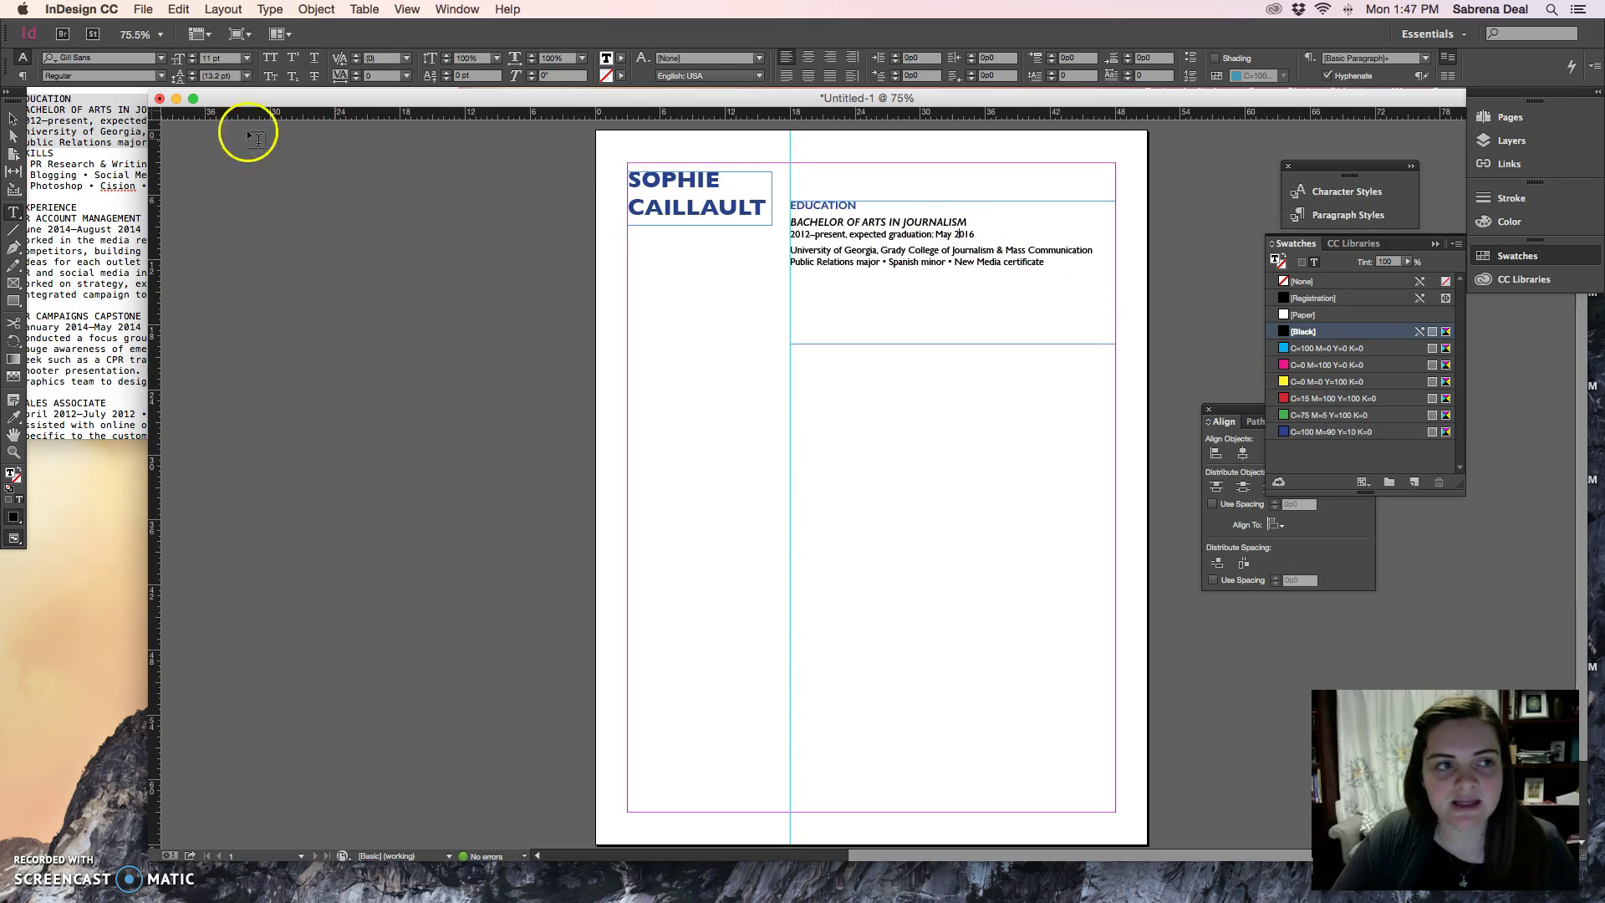
click(15, 119)
click(610, 251)
key(w)
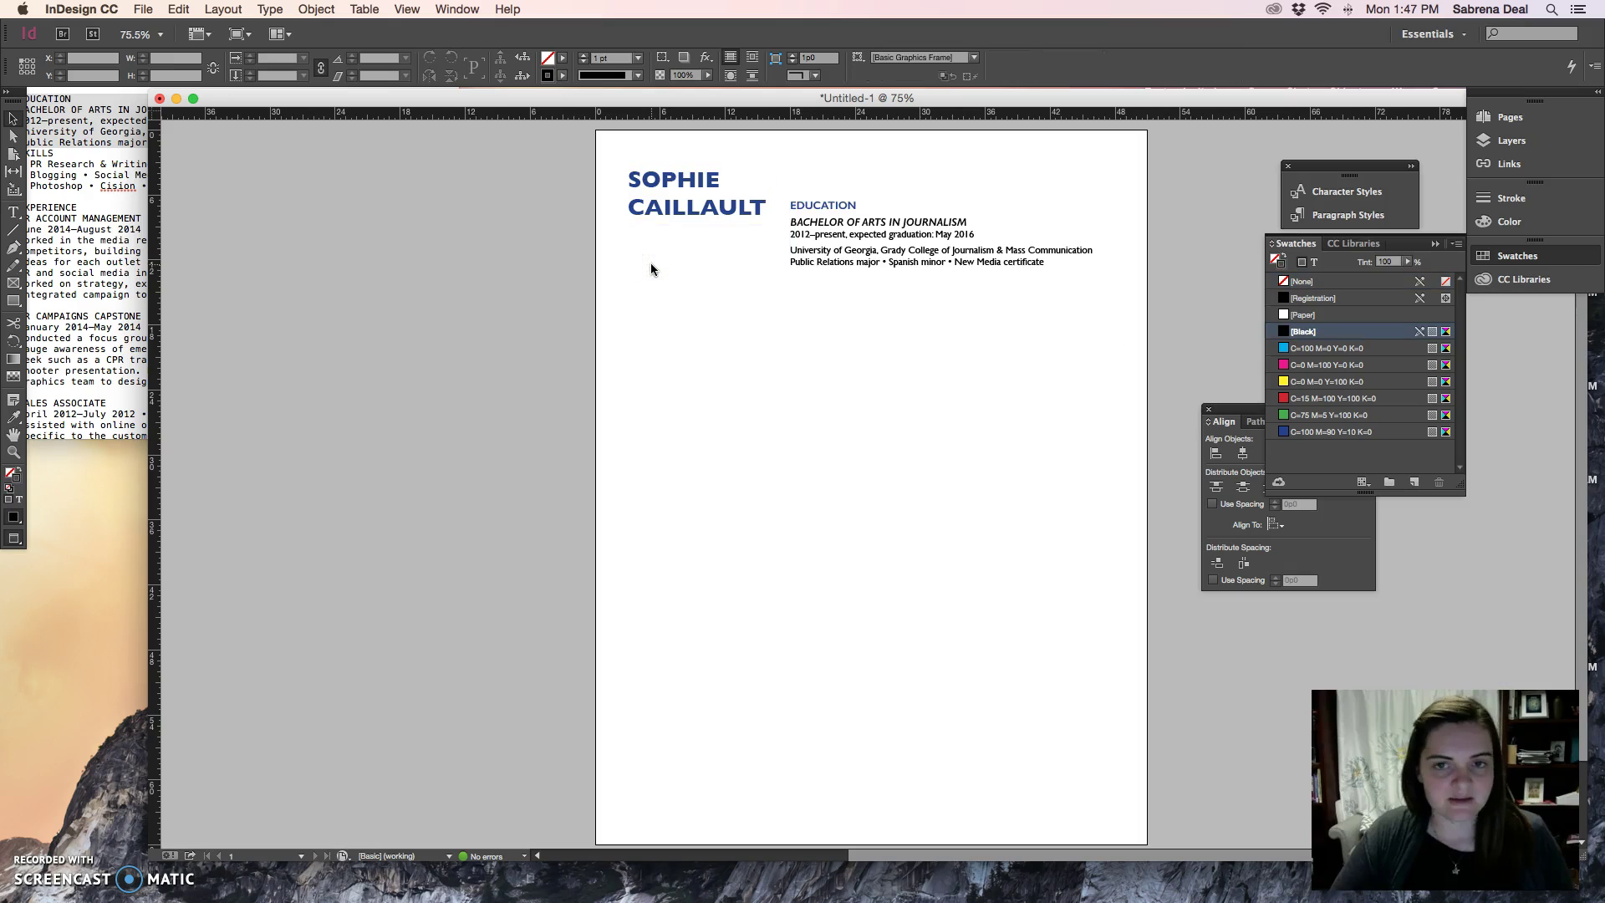
key(w)
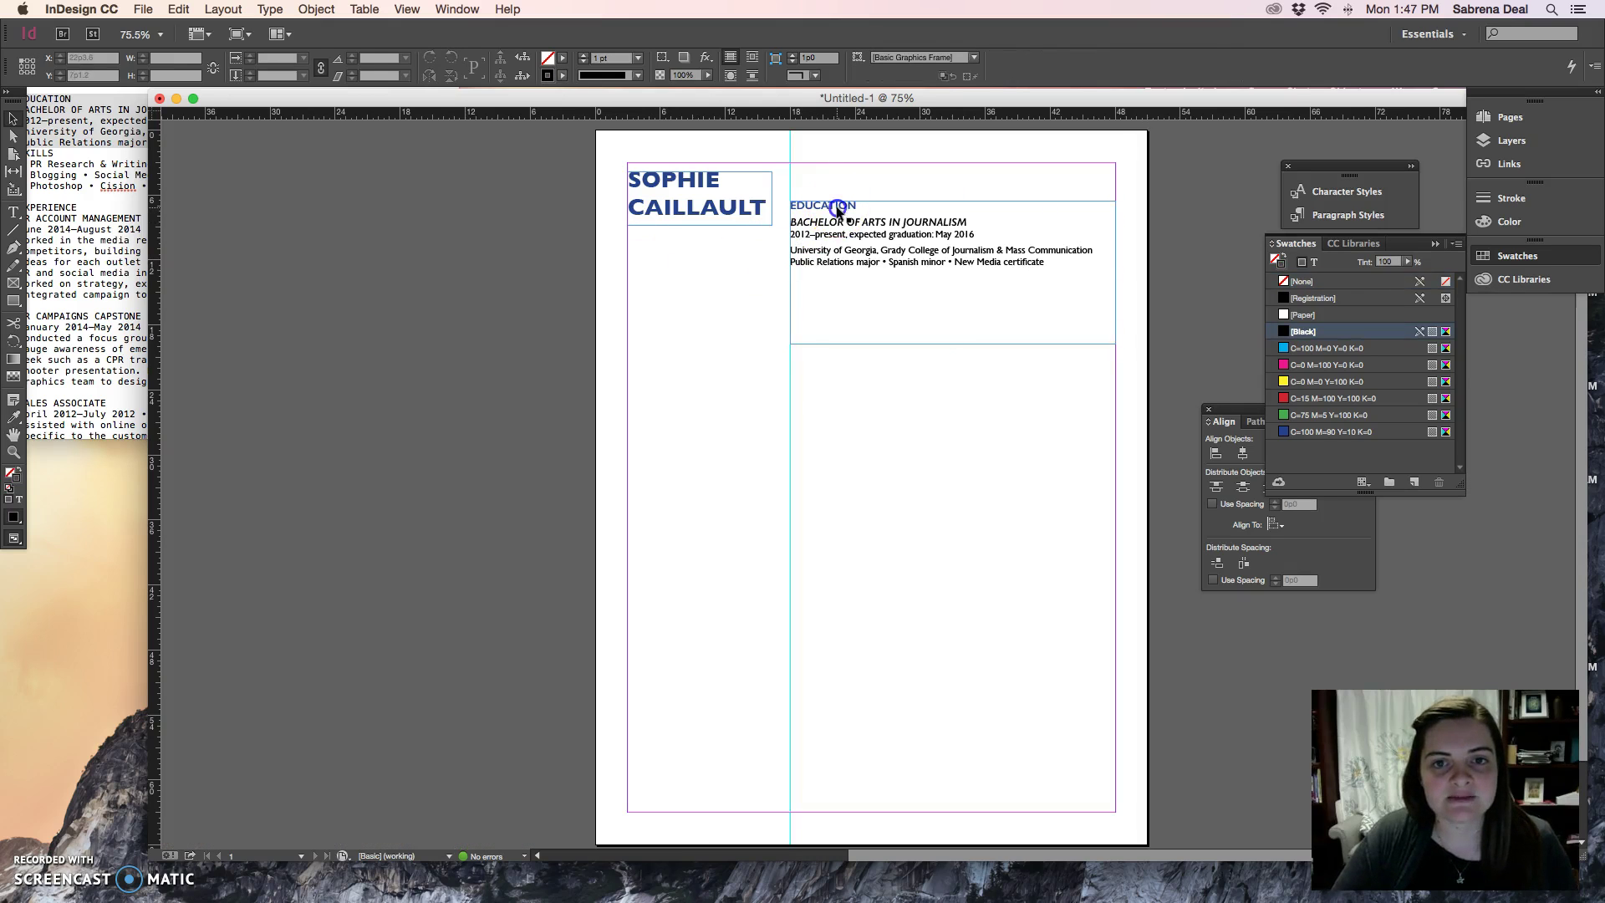
- Enlarge EDUCATION to 13 pt and preview the finished header
double_click(838, 205)
drag(861, 205, 763, 199)
click(192, 55)
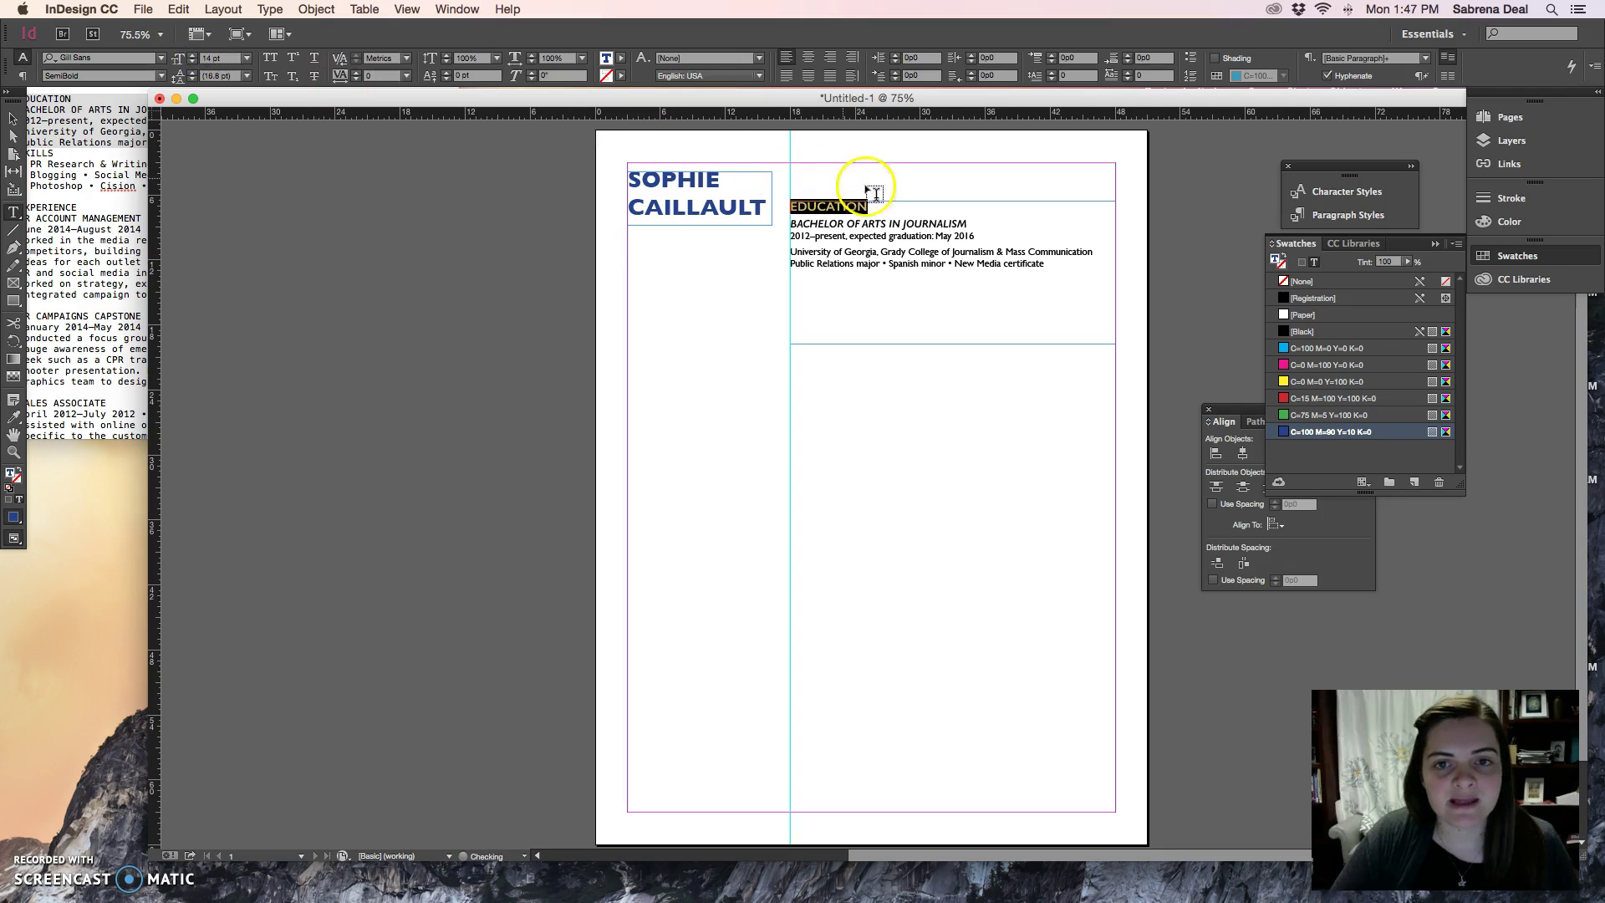
click(904, 222)
click(16, 122)
click(723, 332)
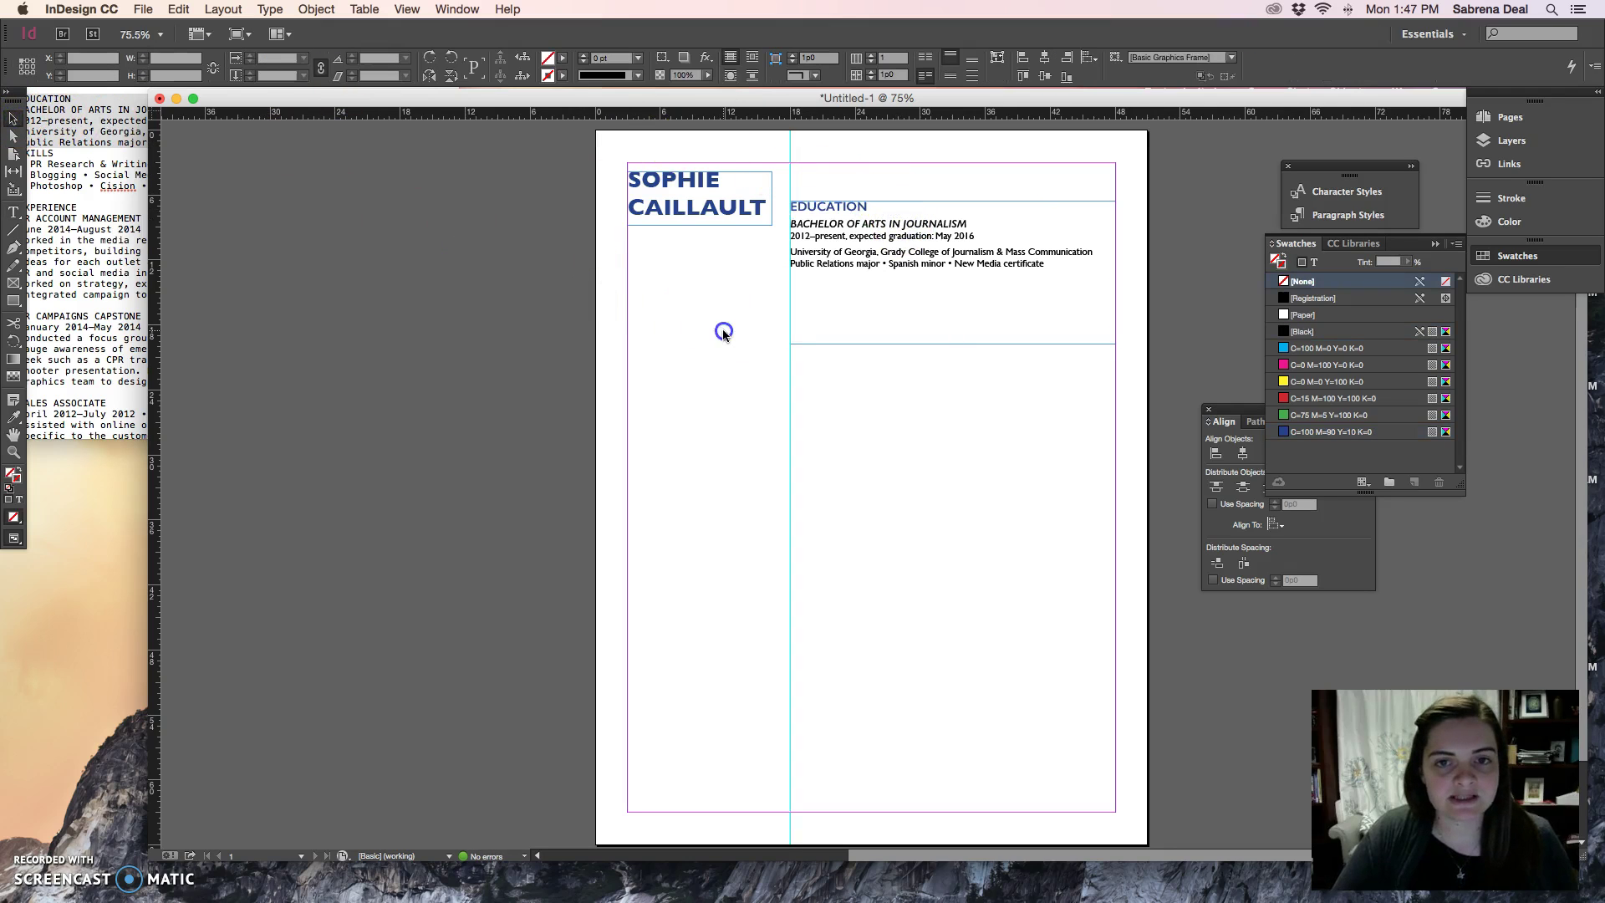
key(w)
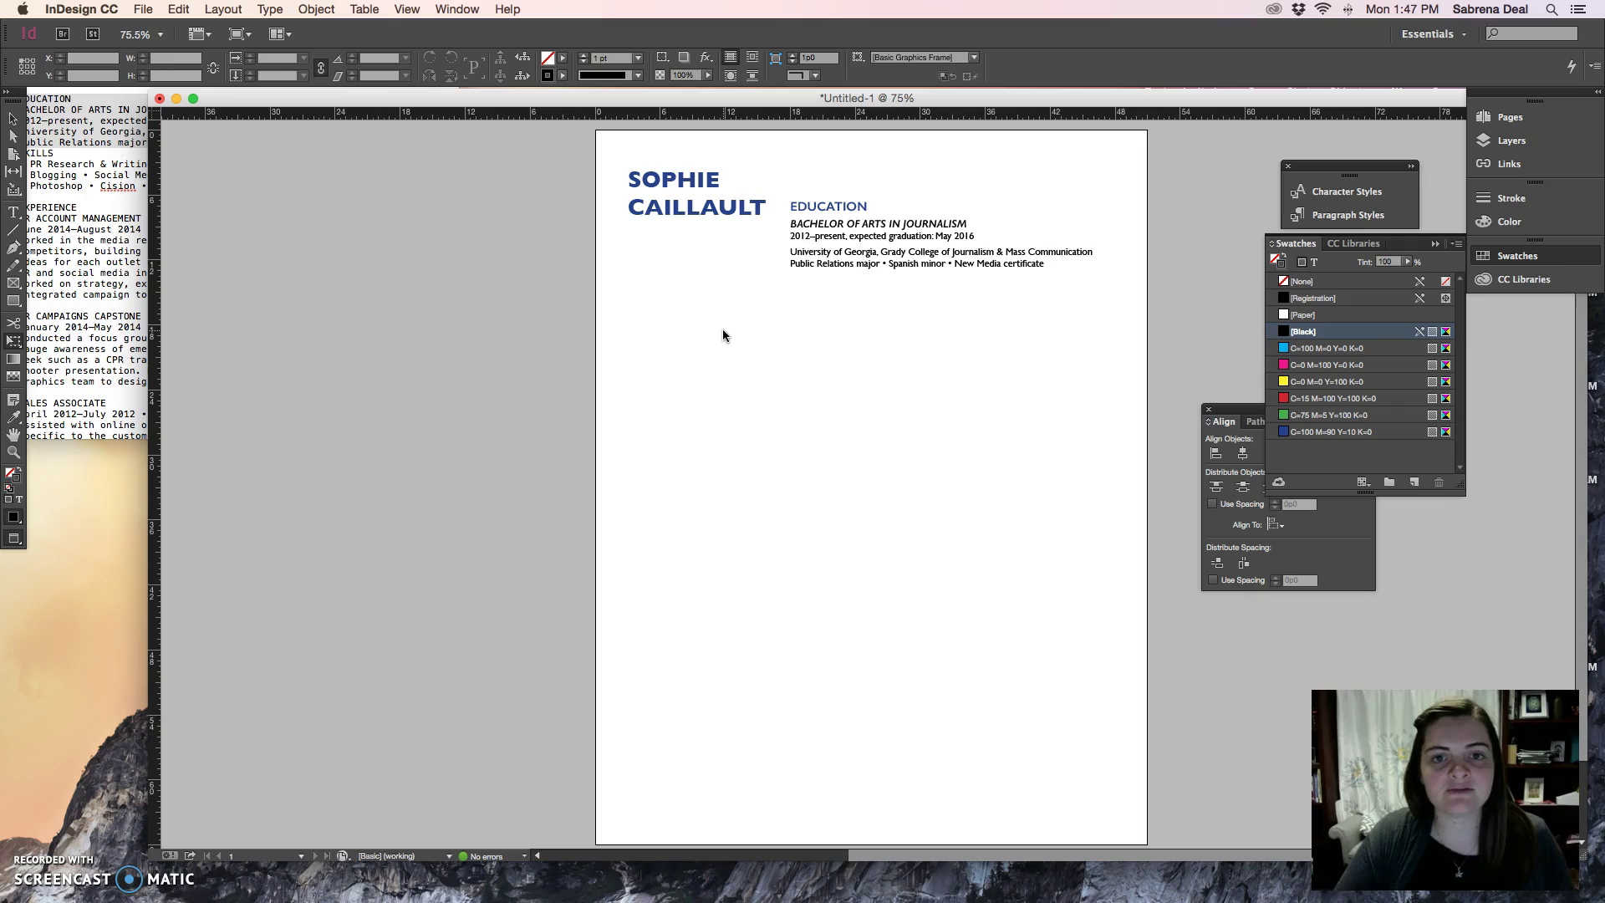